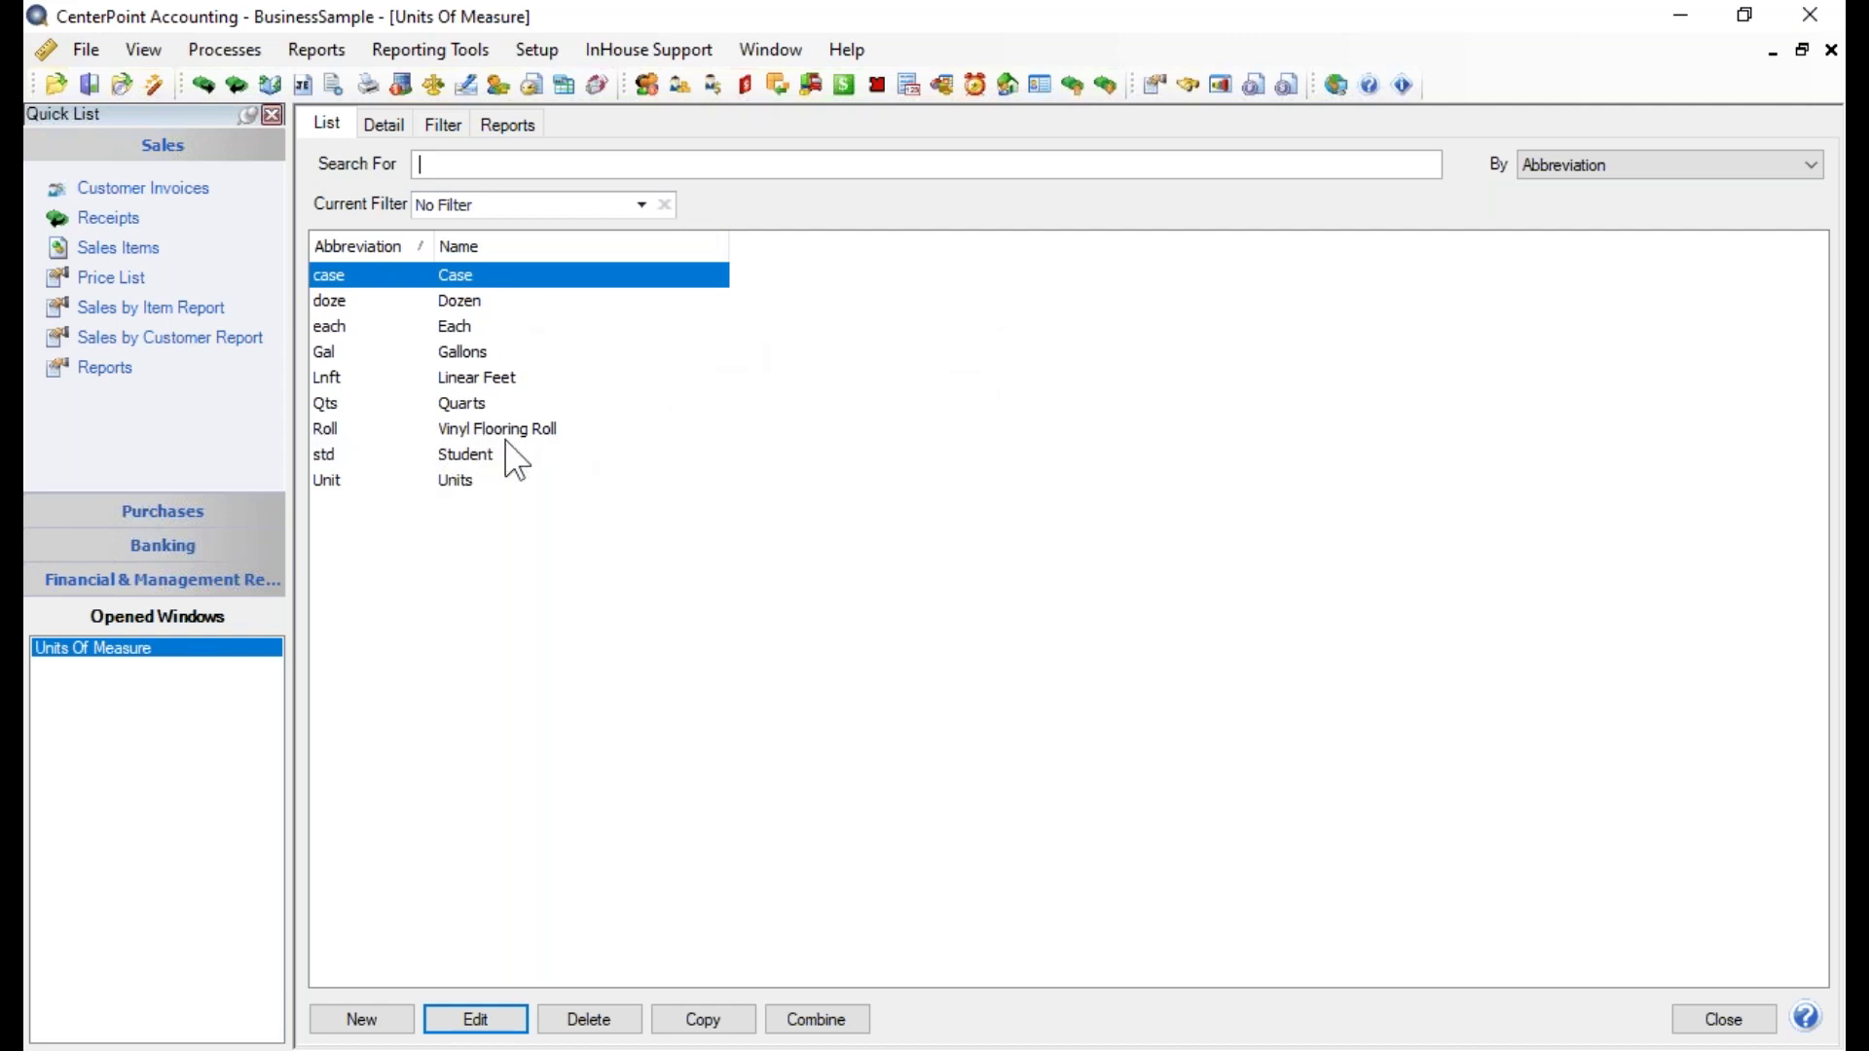
Open the Vinyl Flooring Roll unit of measure, review its abbreviation, name and default options, and save the record
click(520, 434)
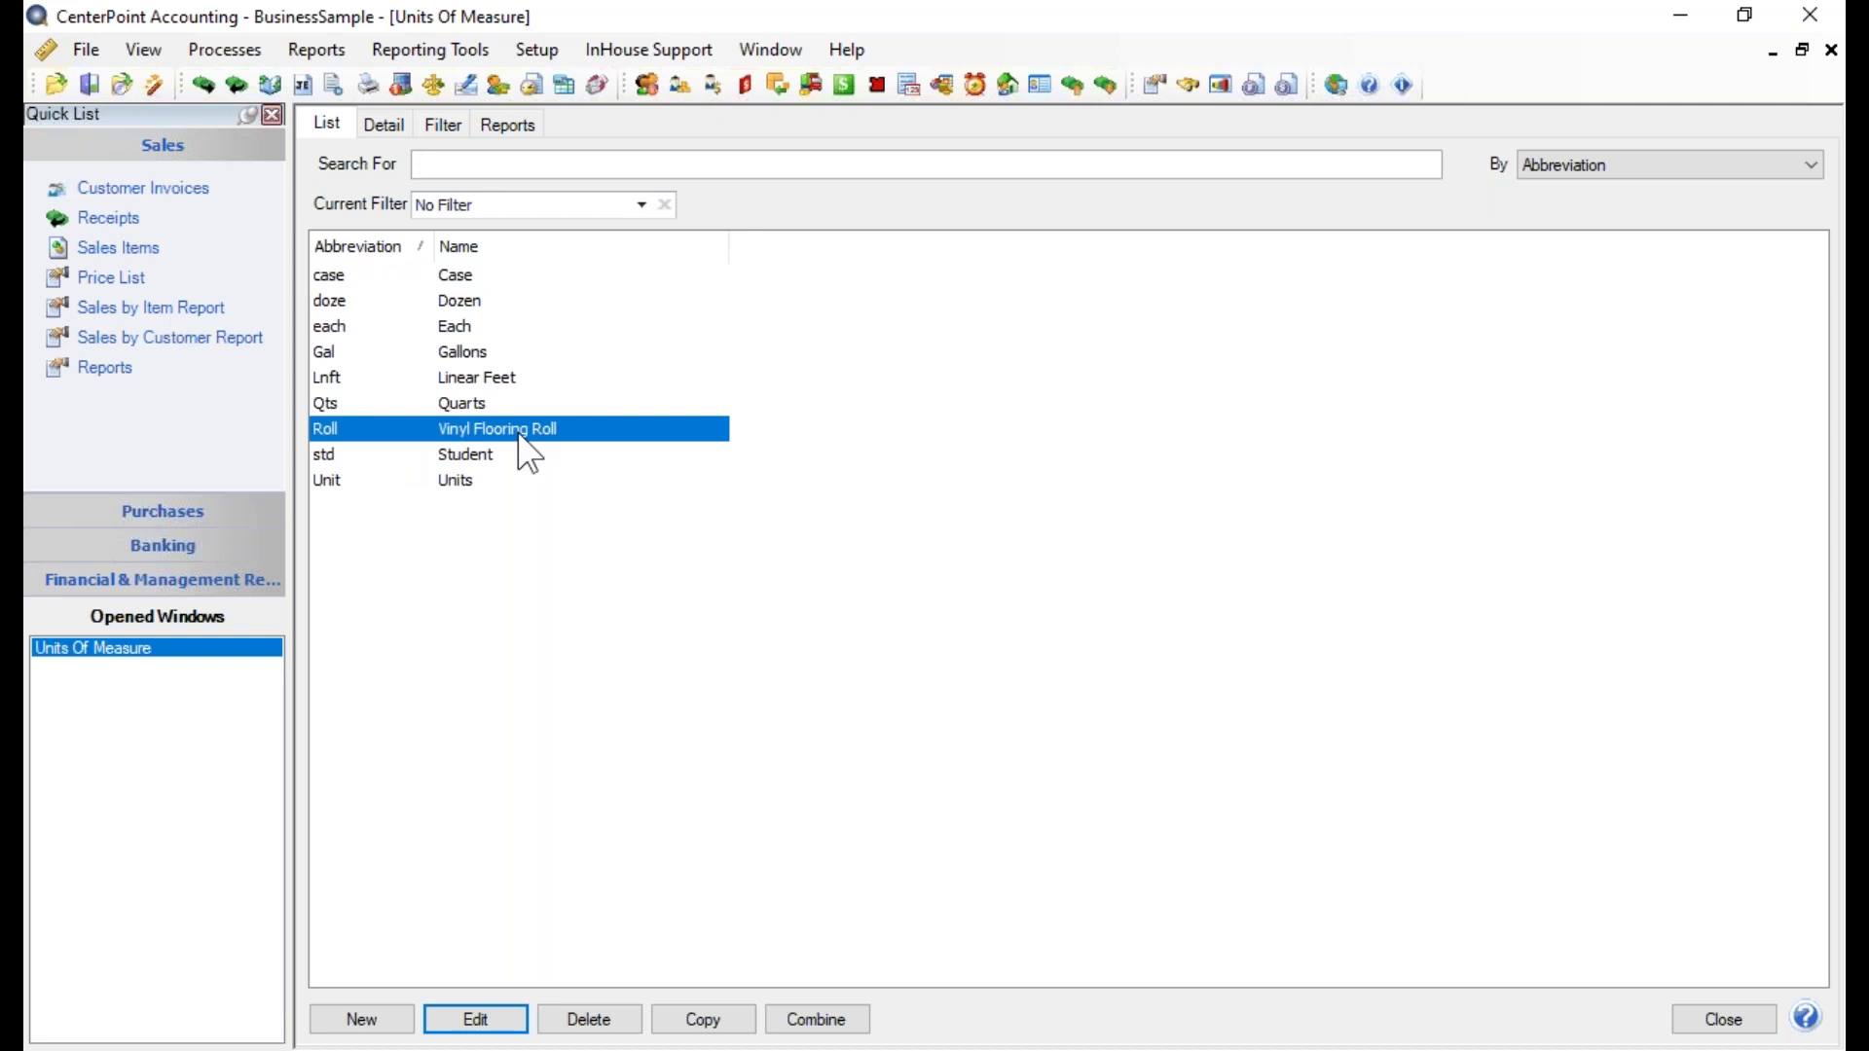
click(482, 1025)
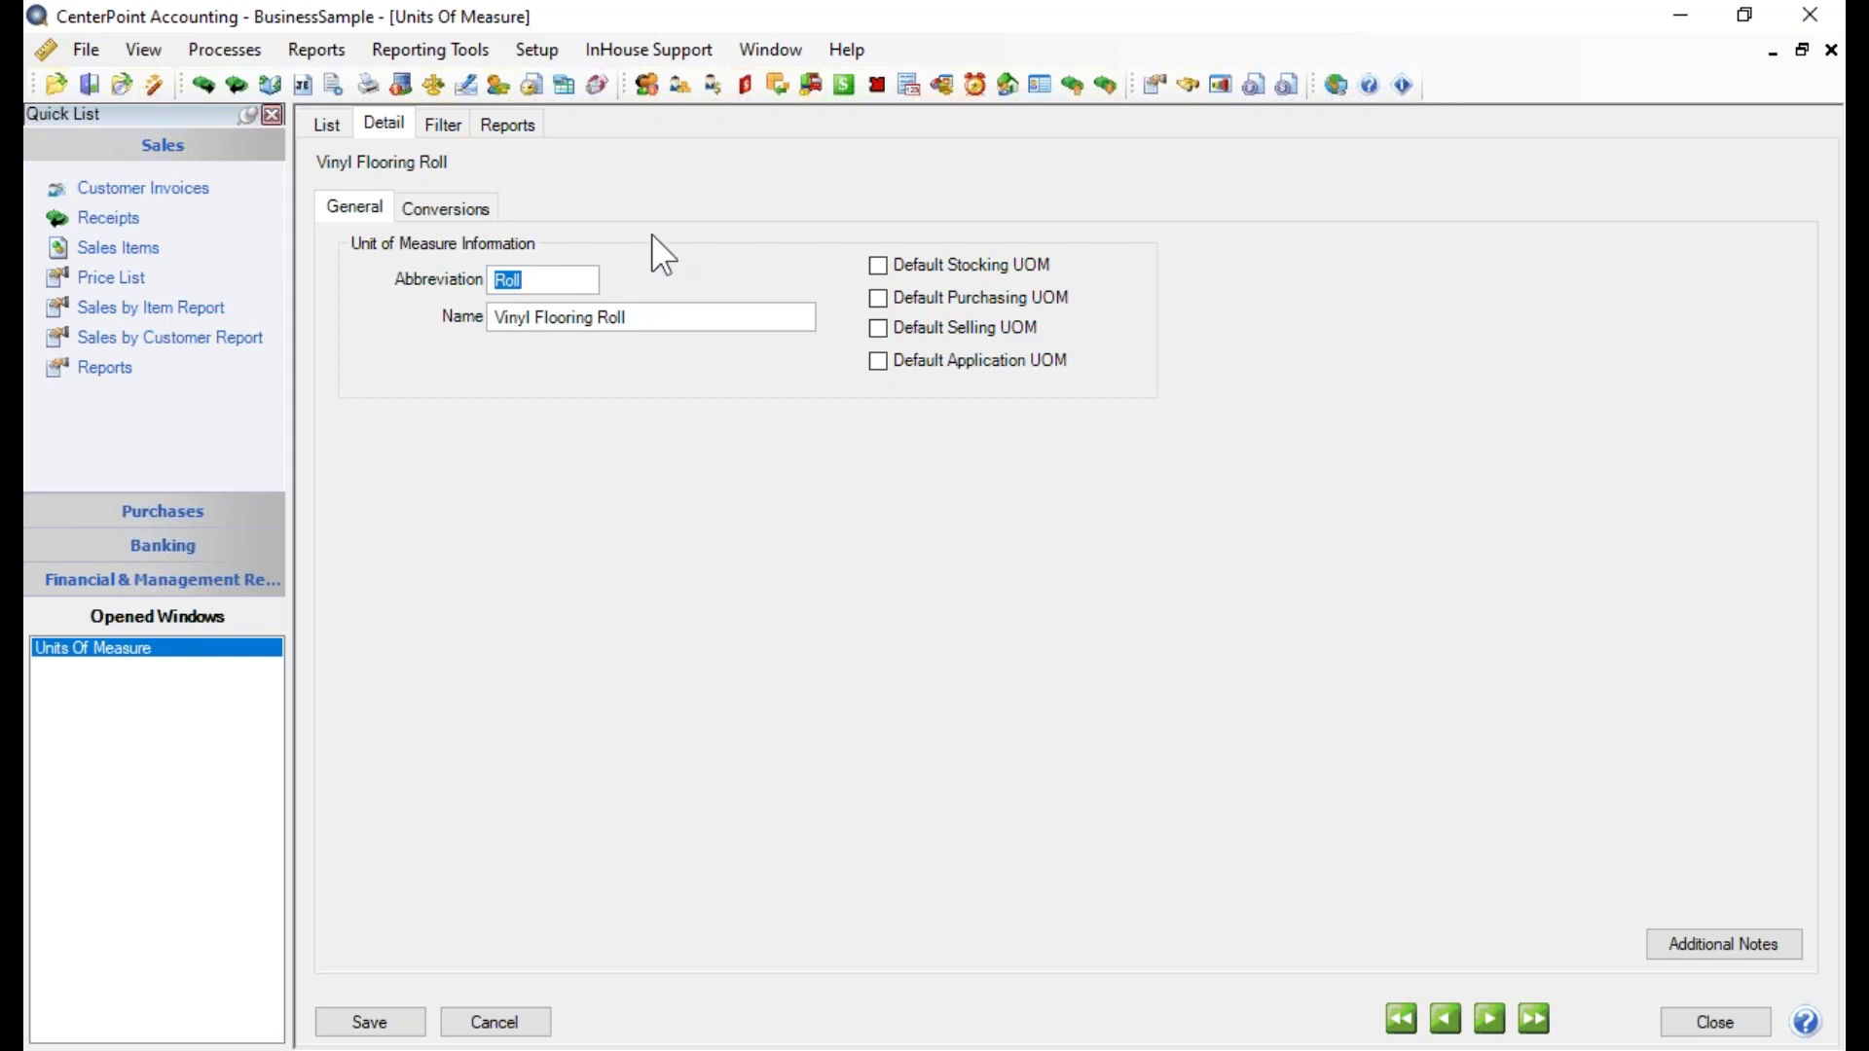
click(731, 313)
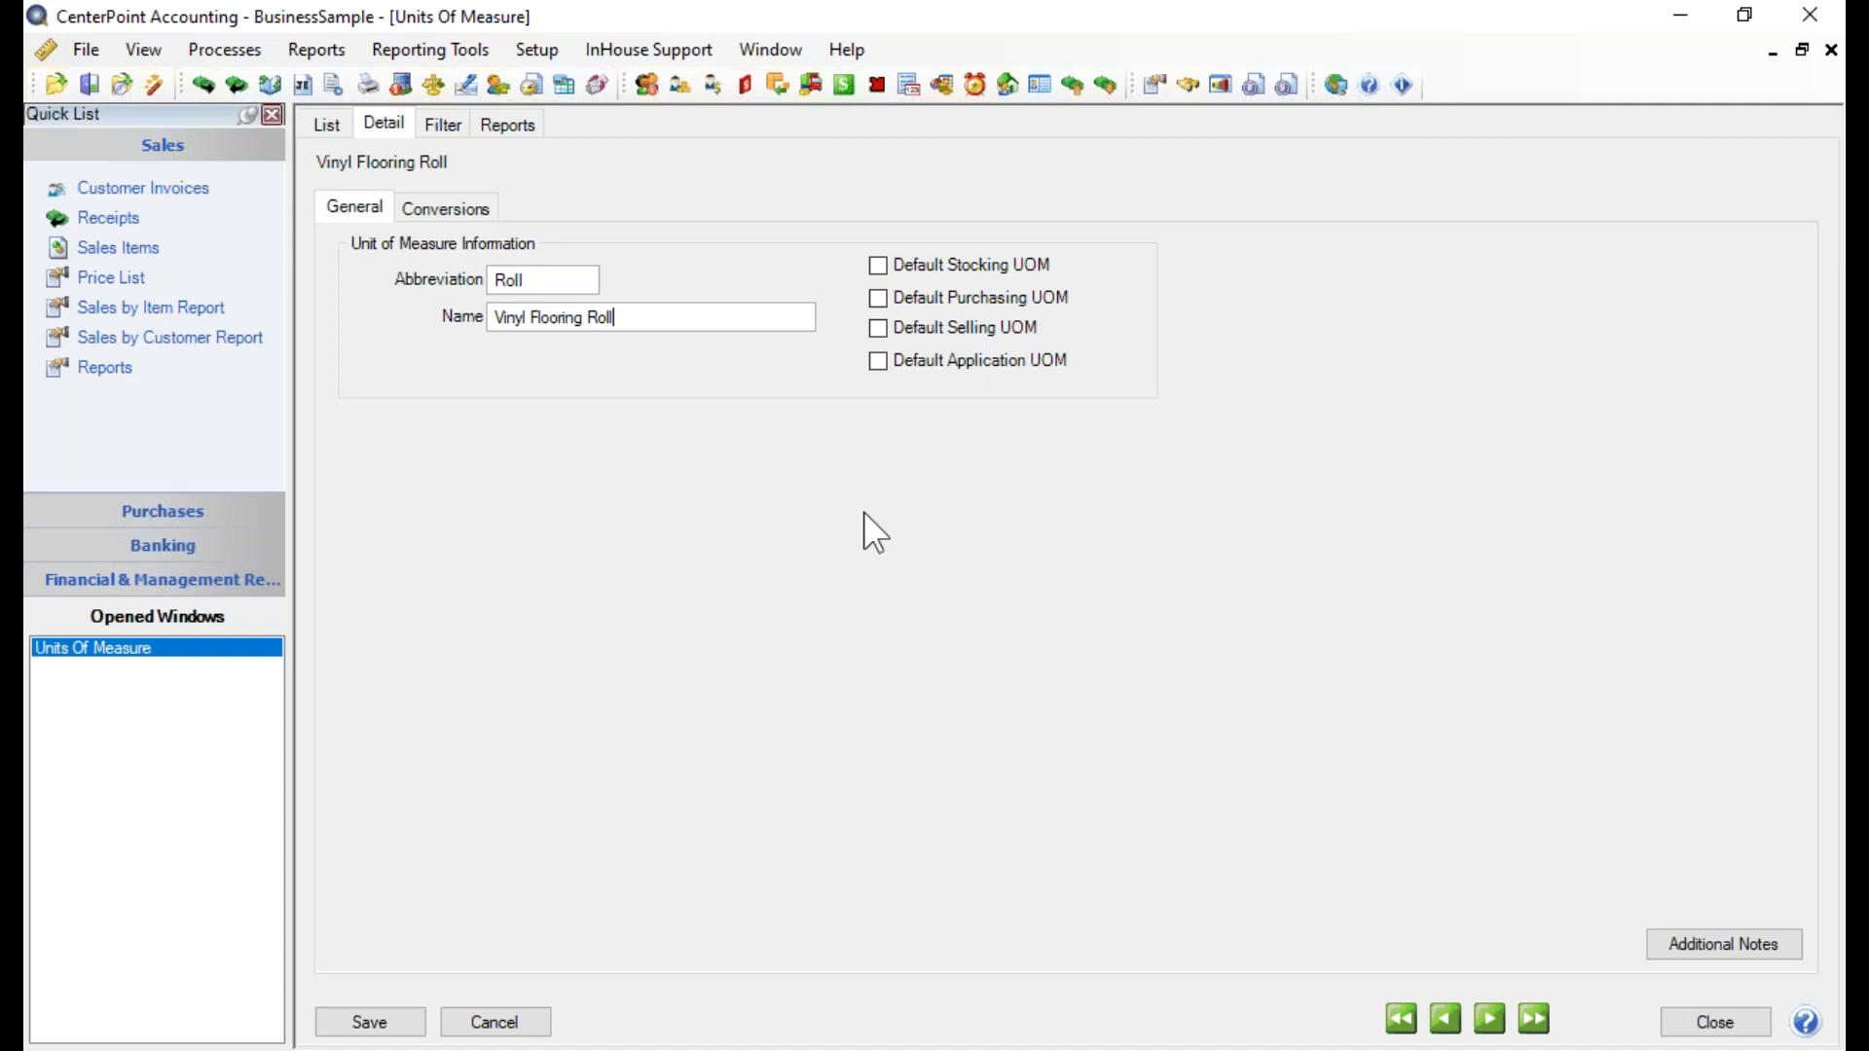
click(381, 1023)
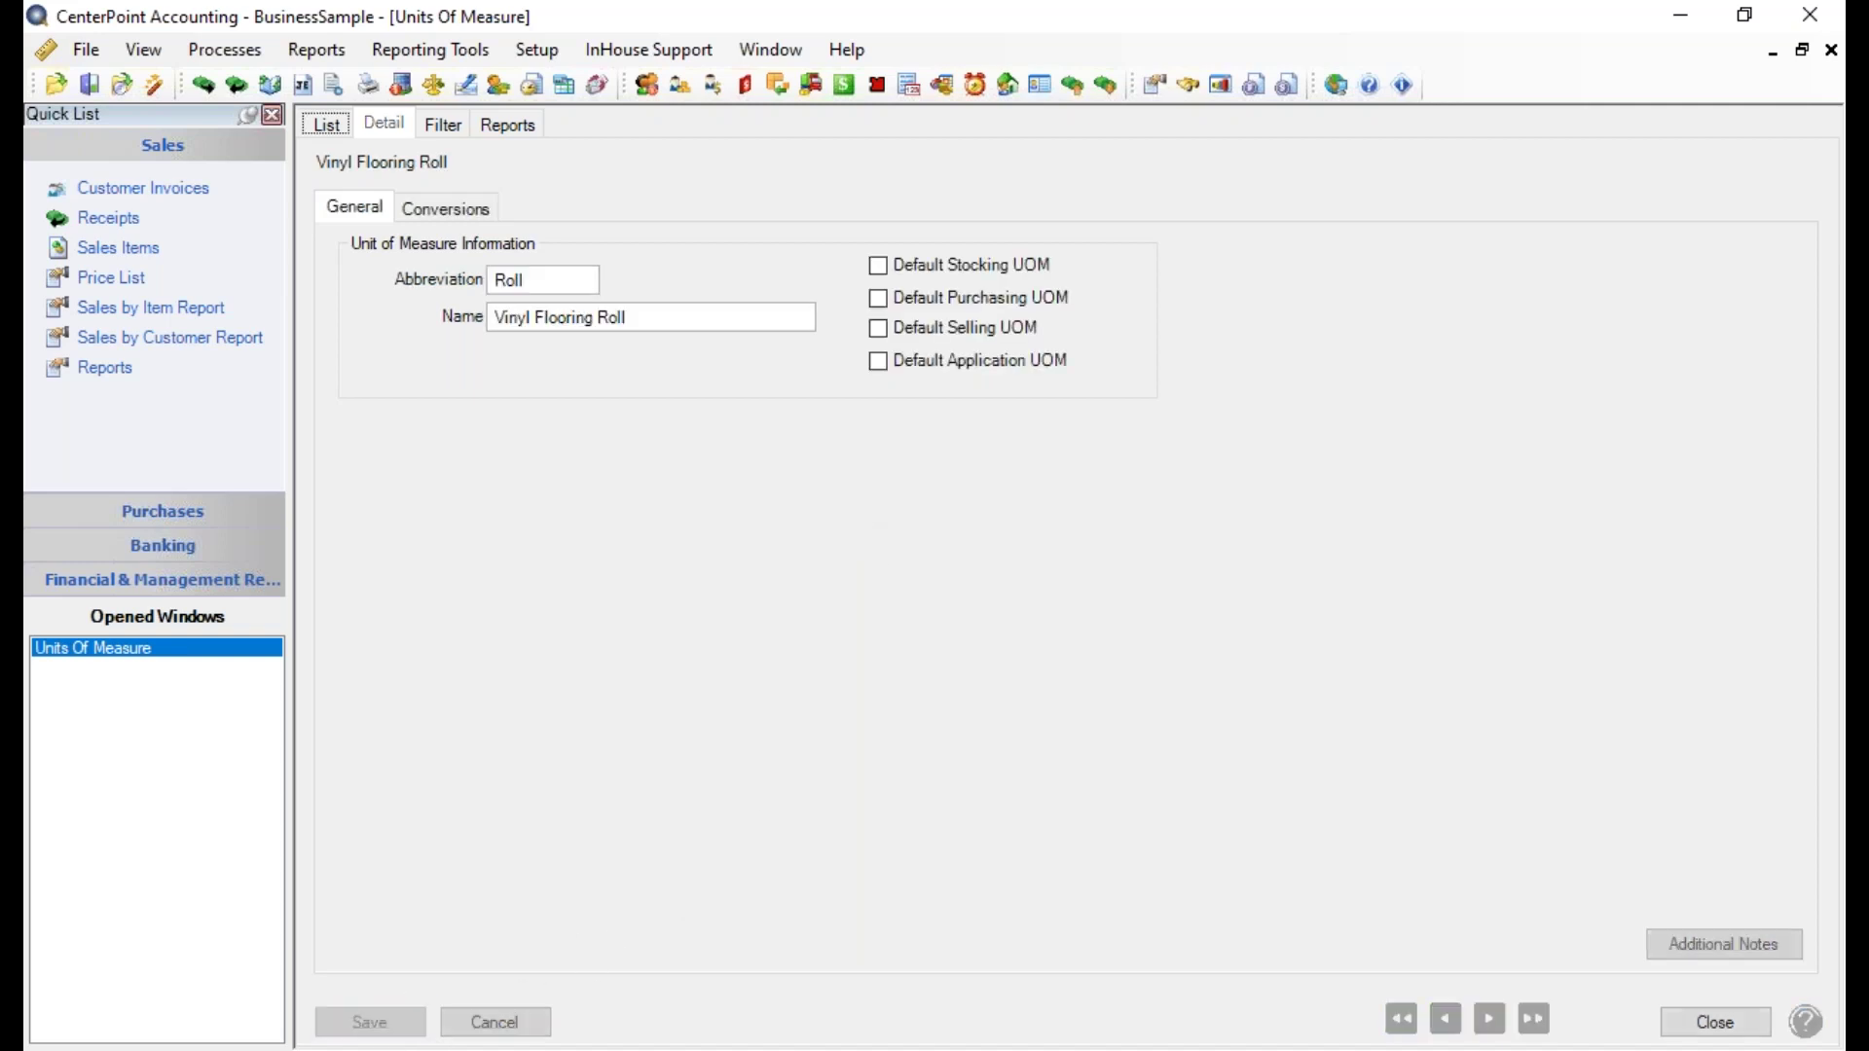
Make the Each unit of measure the default for stocking, purchasing and selling, accepting replacement of the existing defaults, and save it
double_click(465, 326)
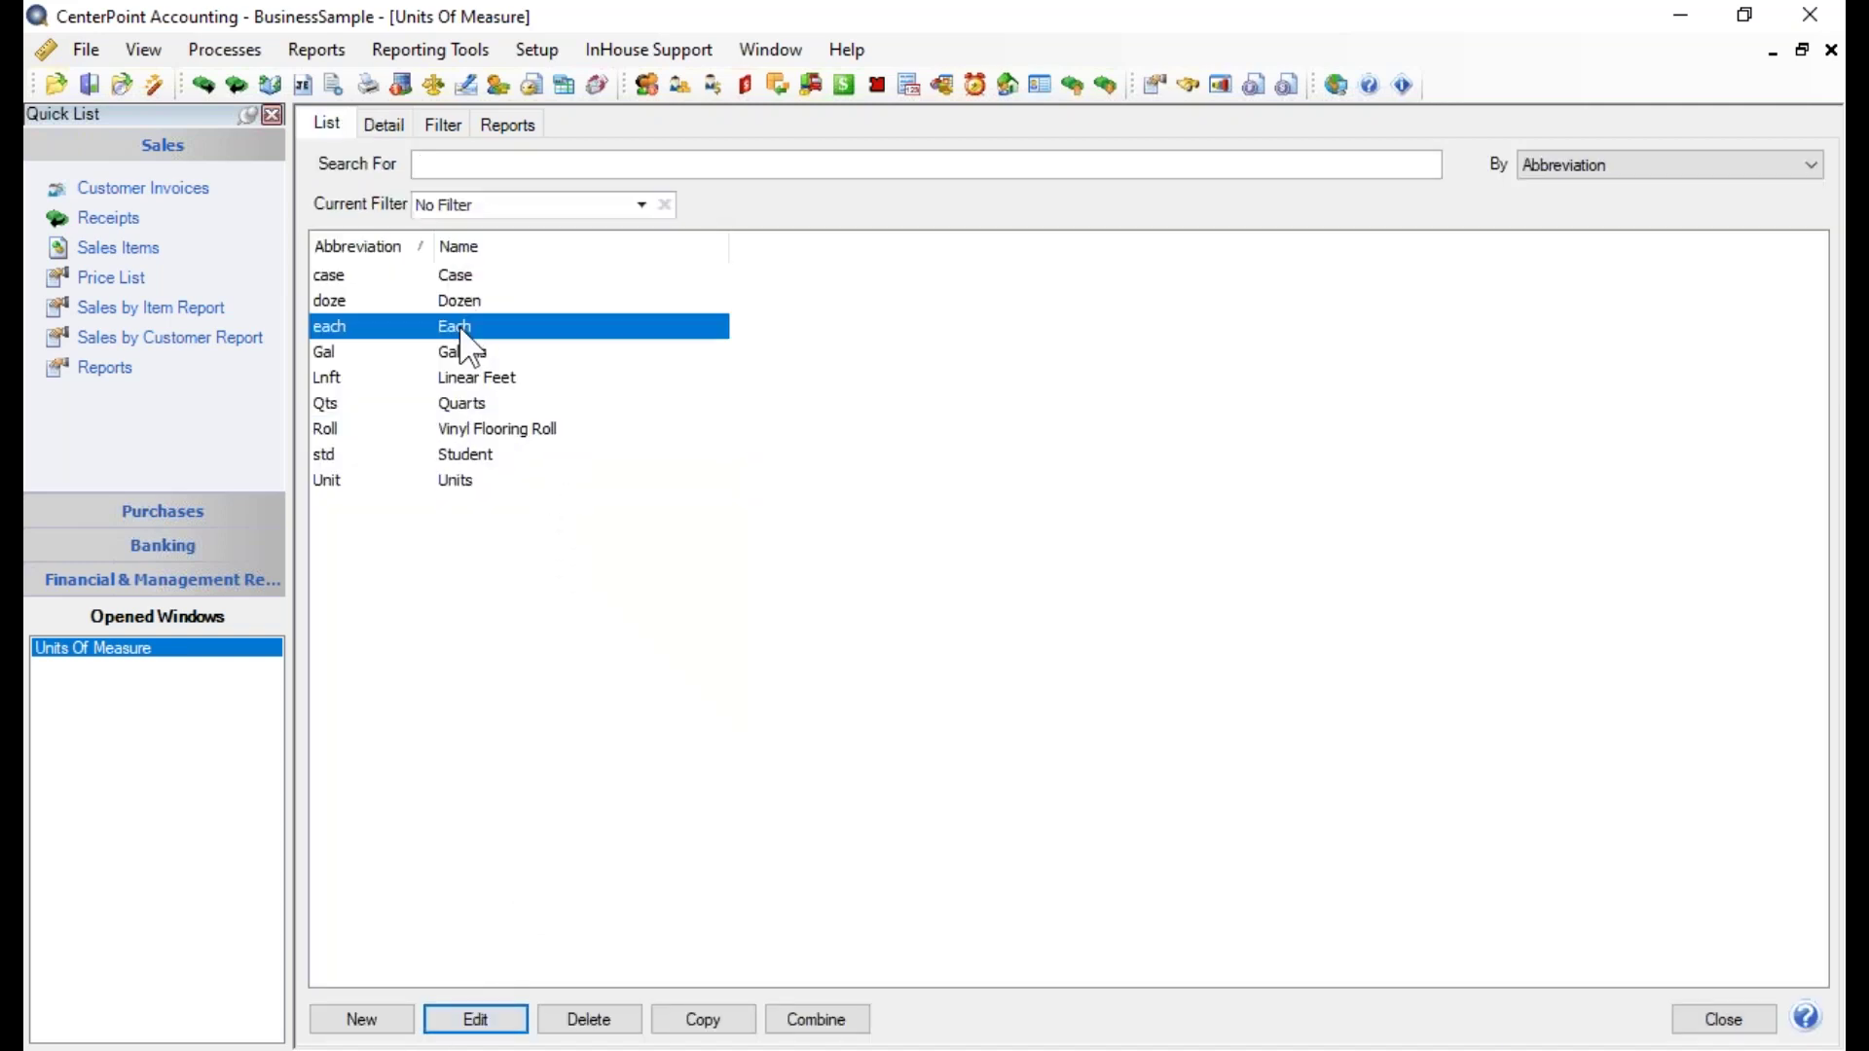
click(877, 266)
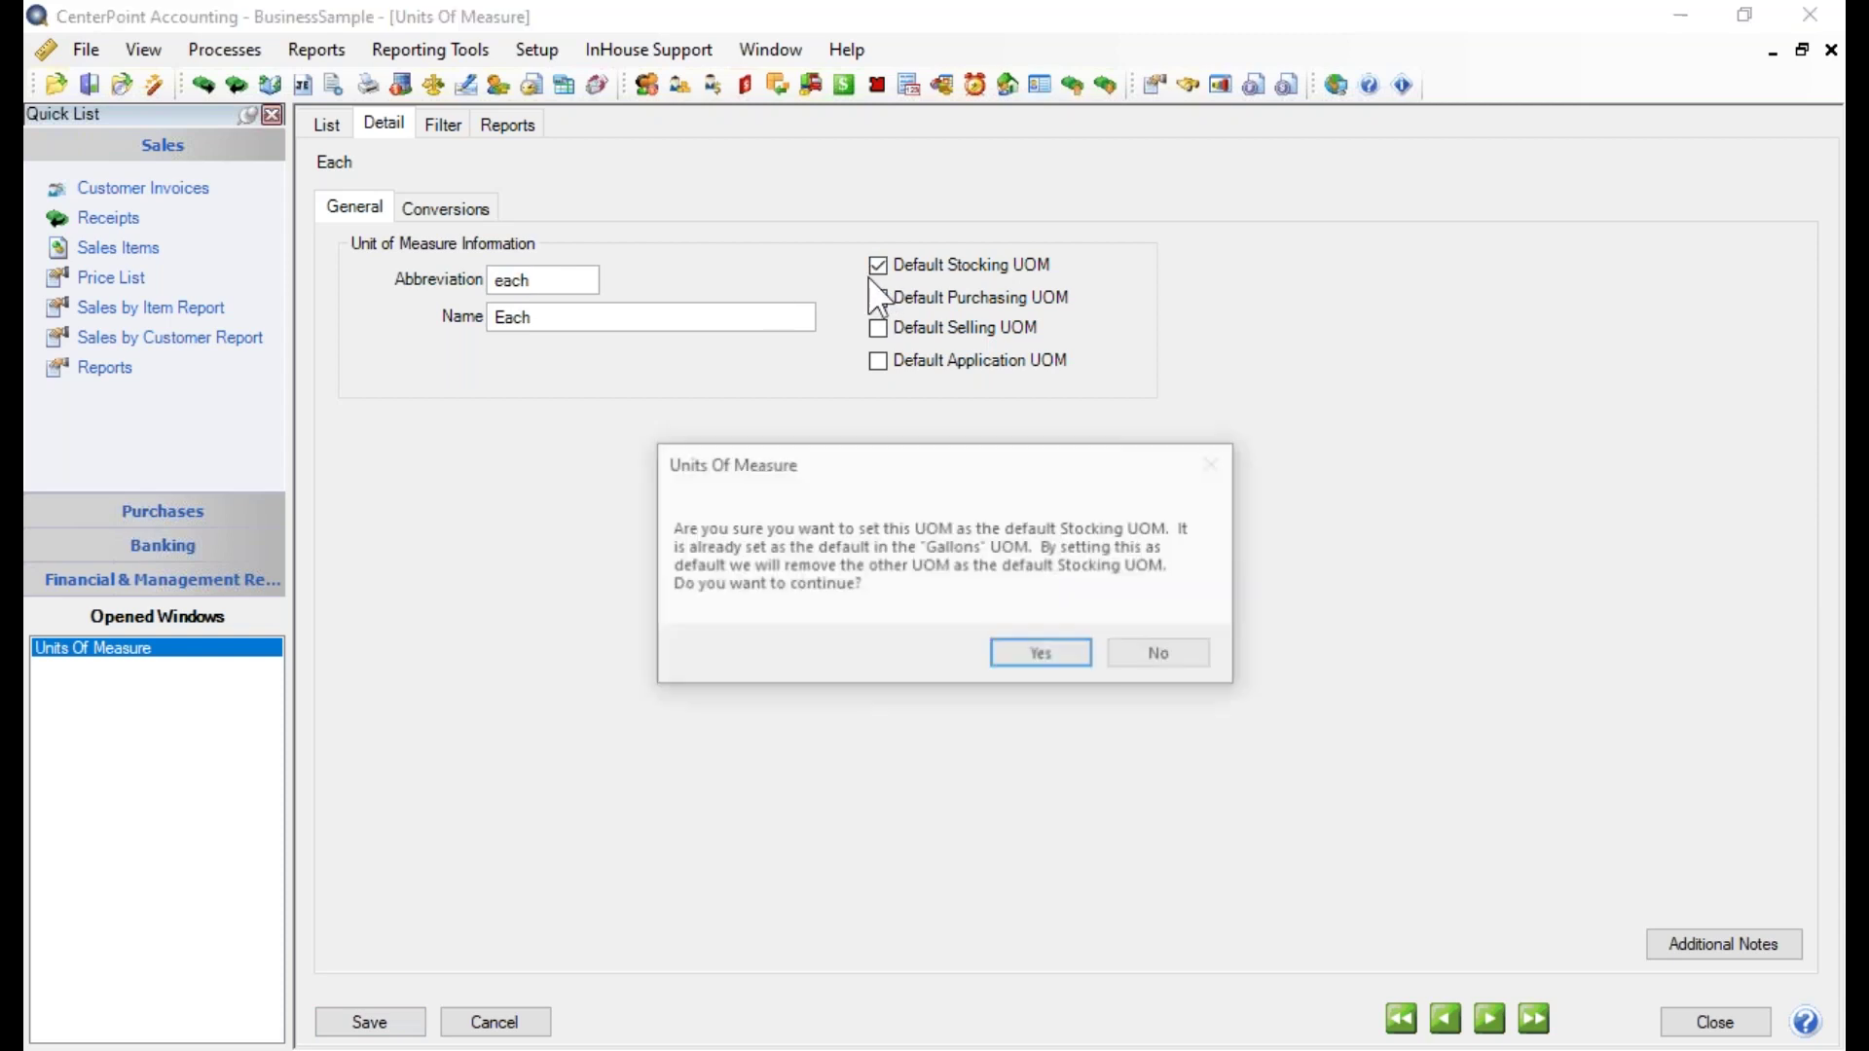
click(1026, 655)
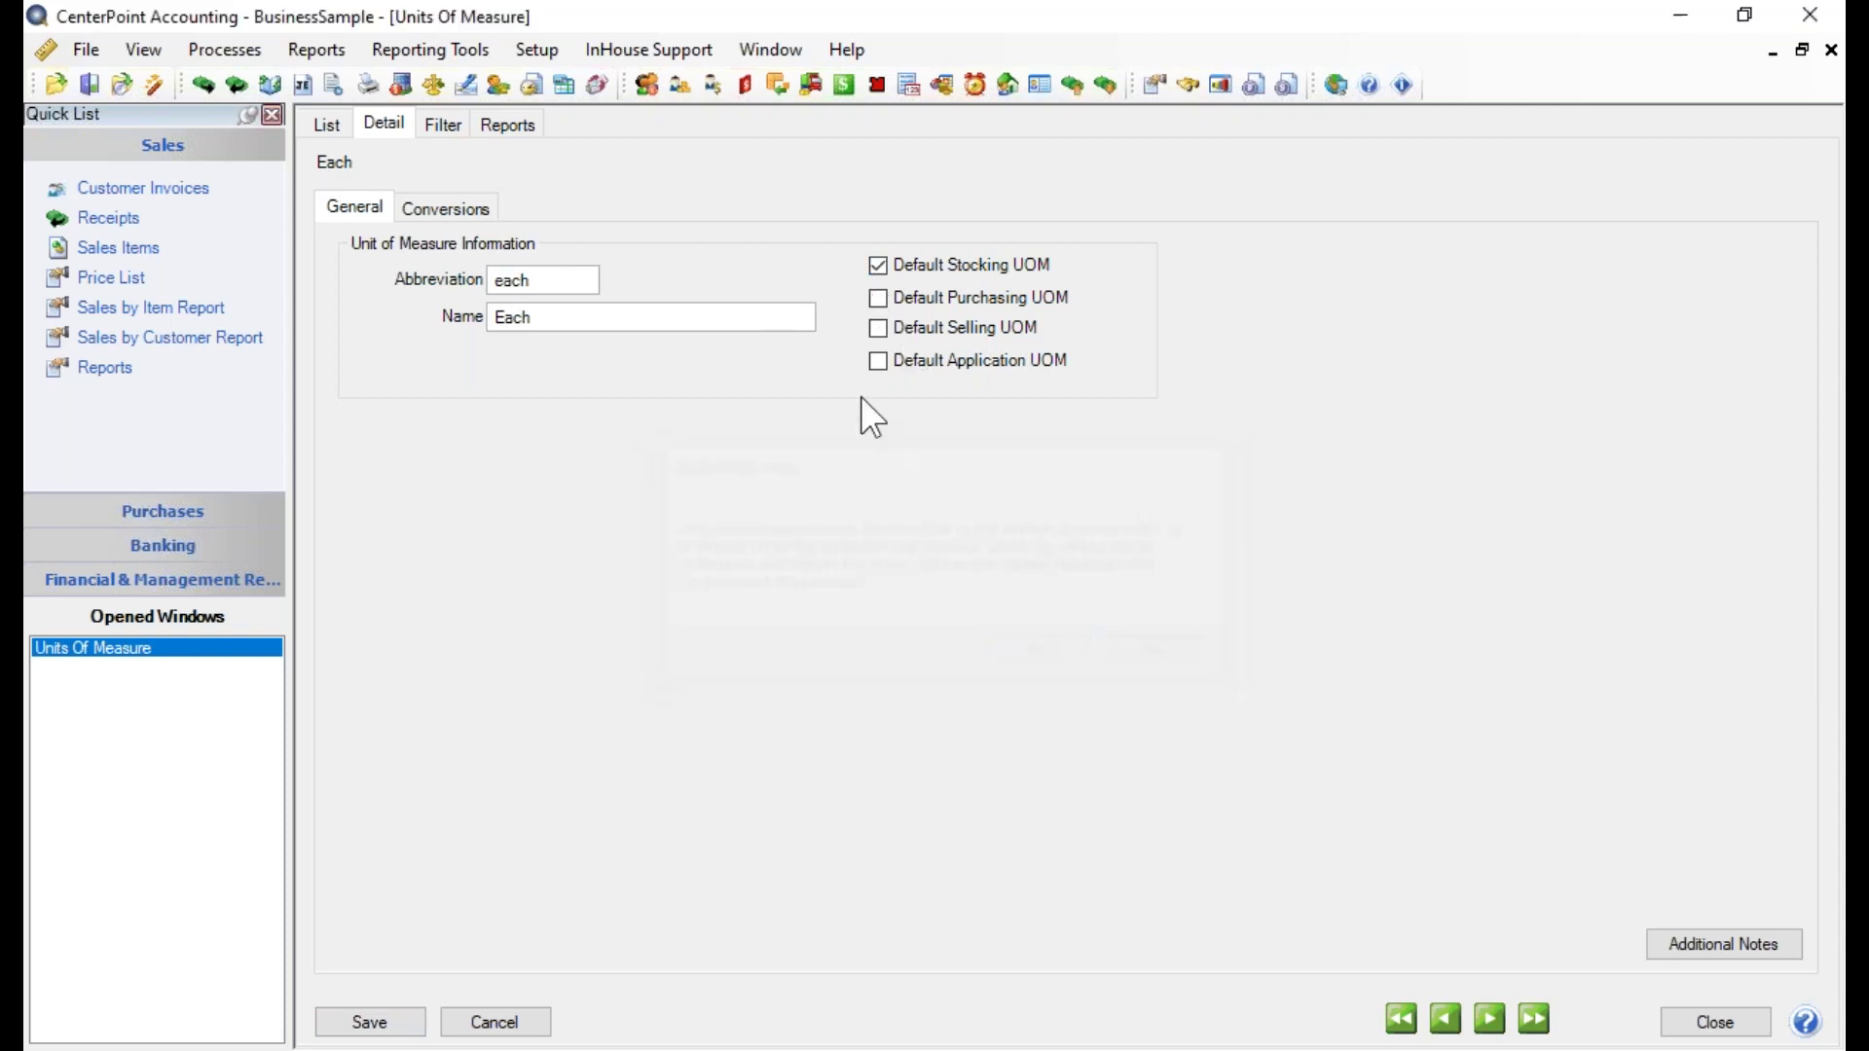
click(880, 300)
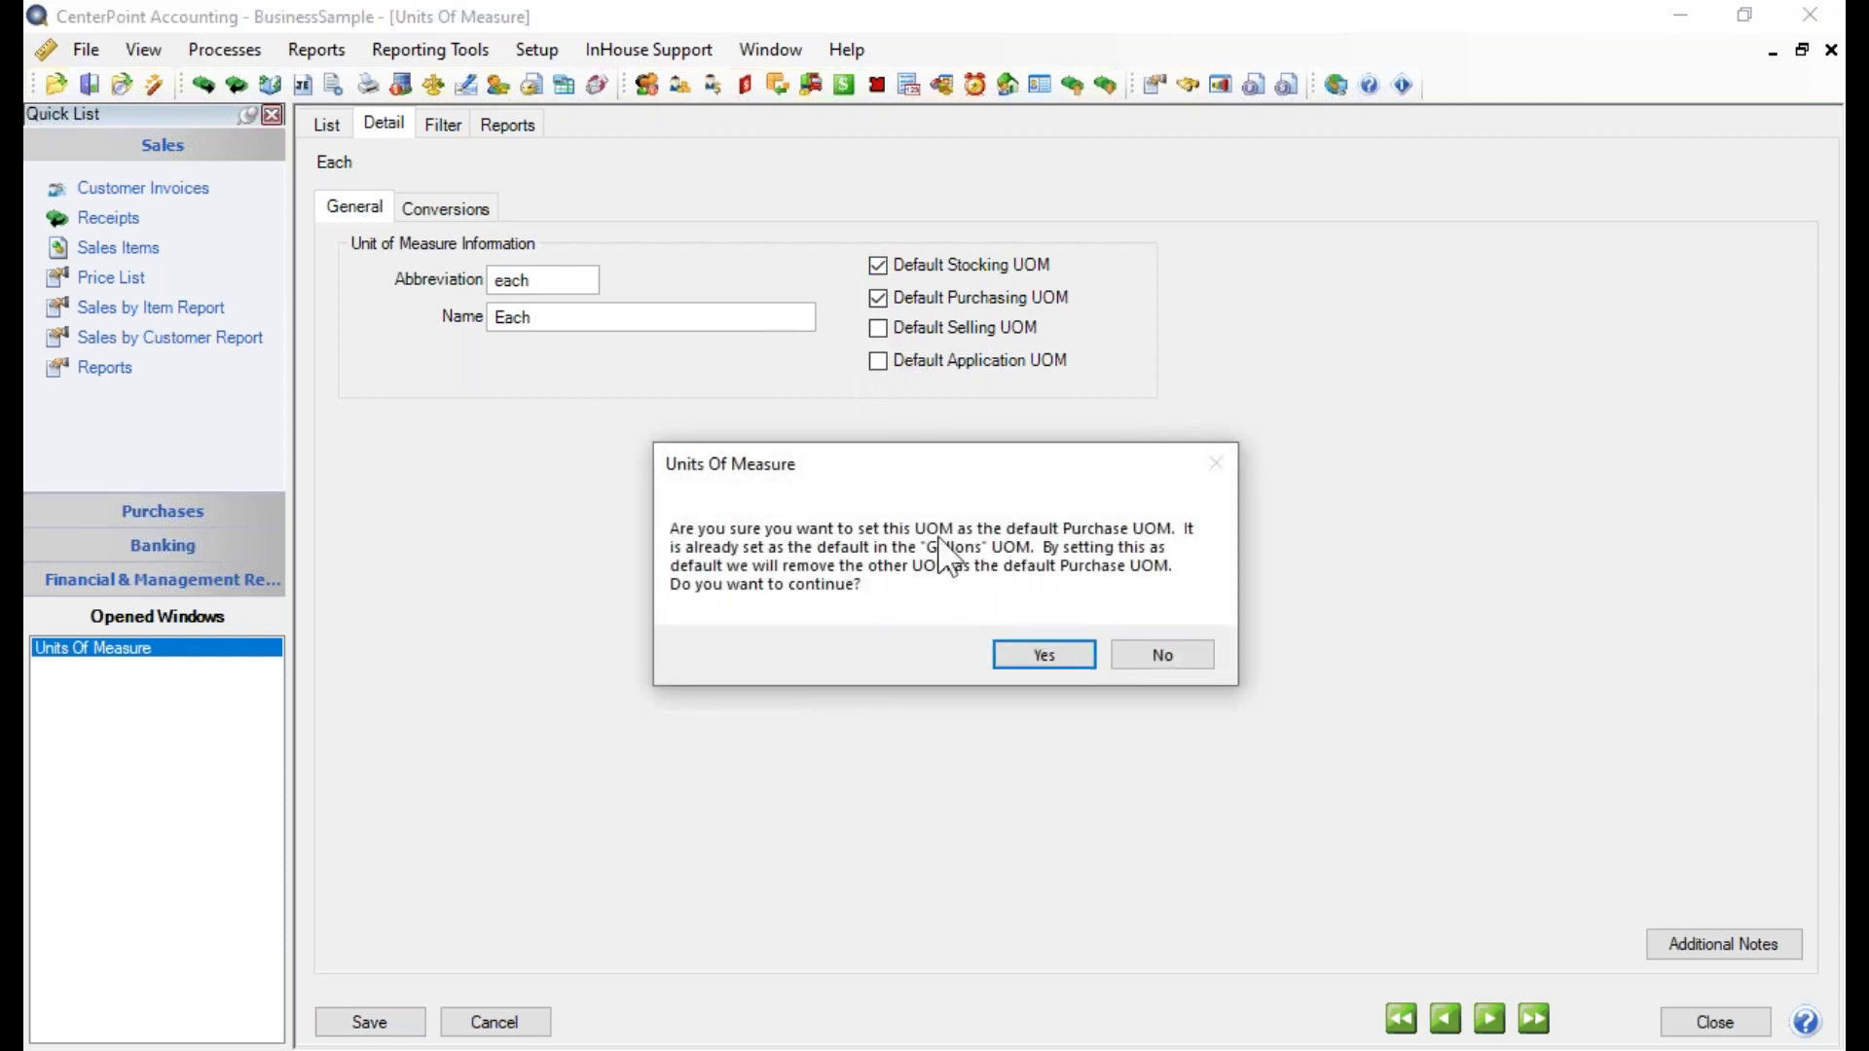
click(1039, 662)
click(878, 329)
click(1029, 662)
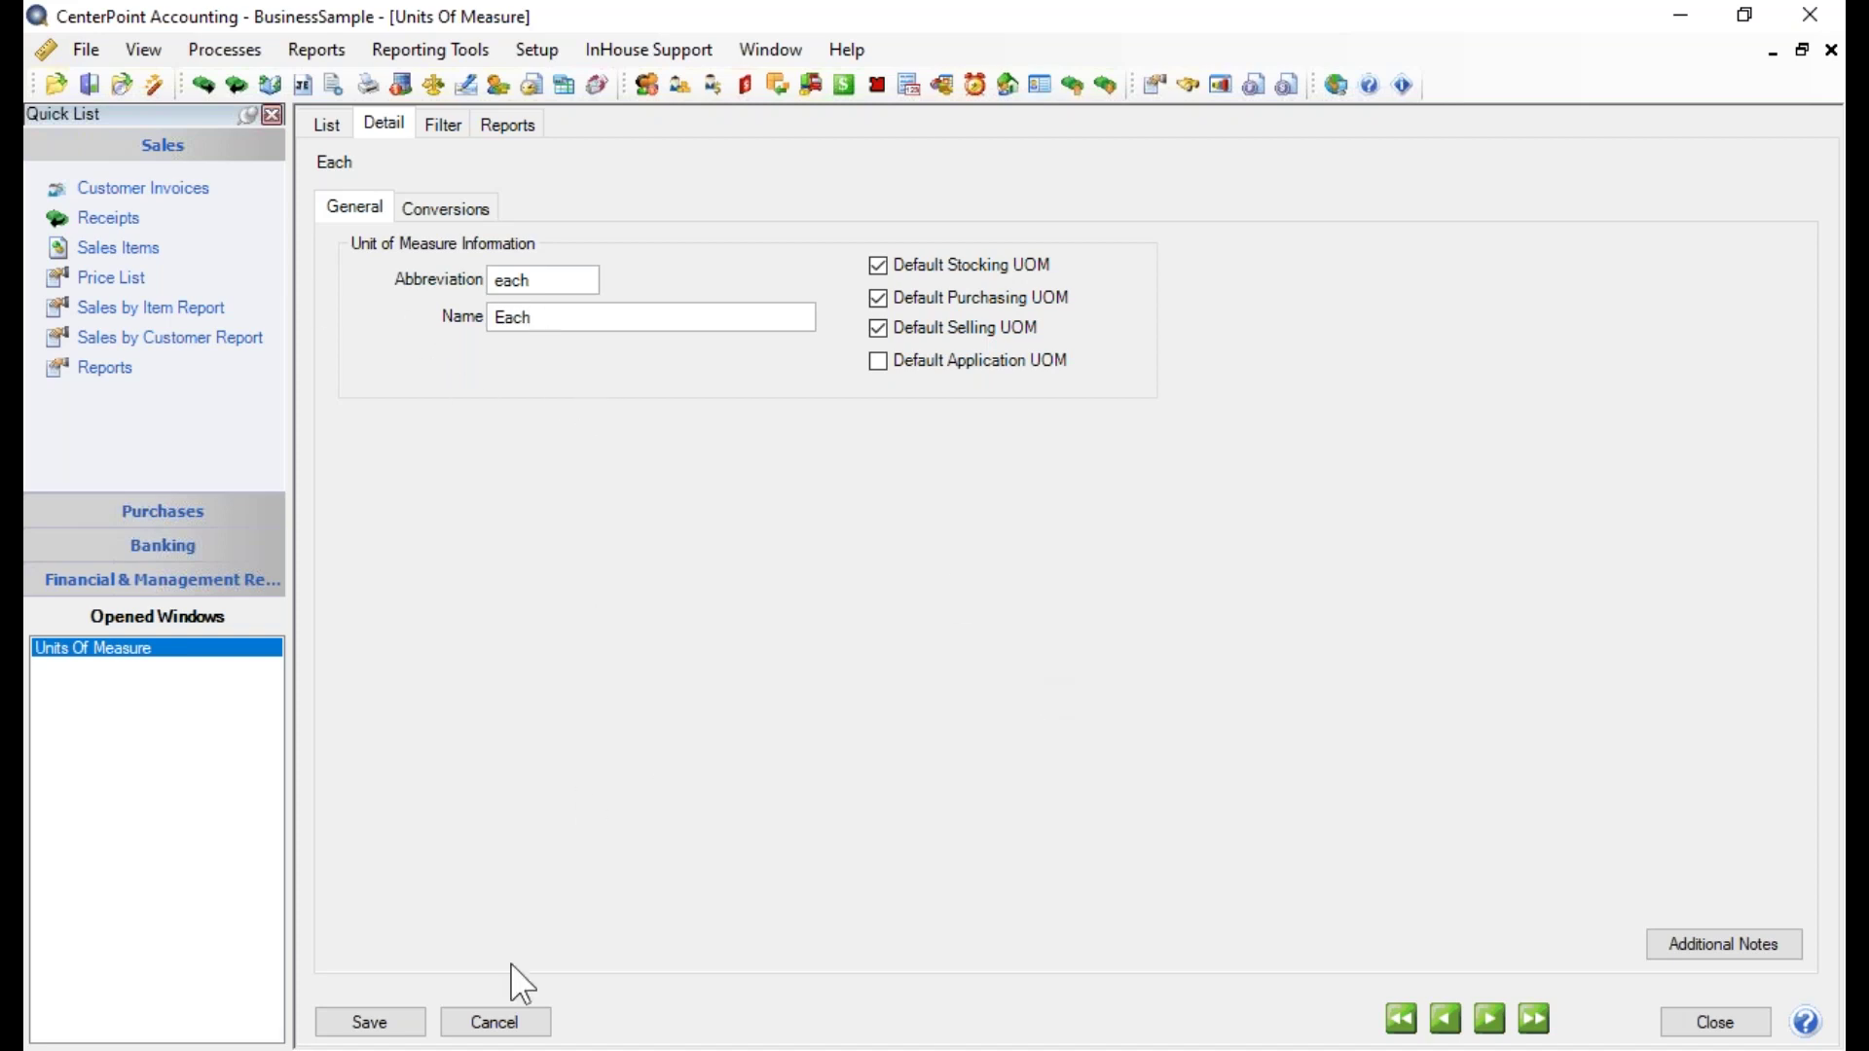
click(371, 1022)
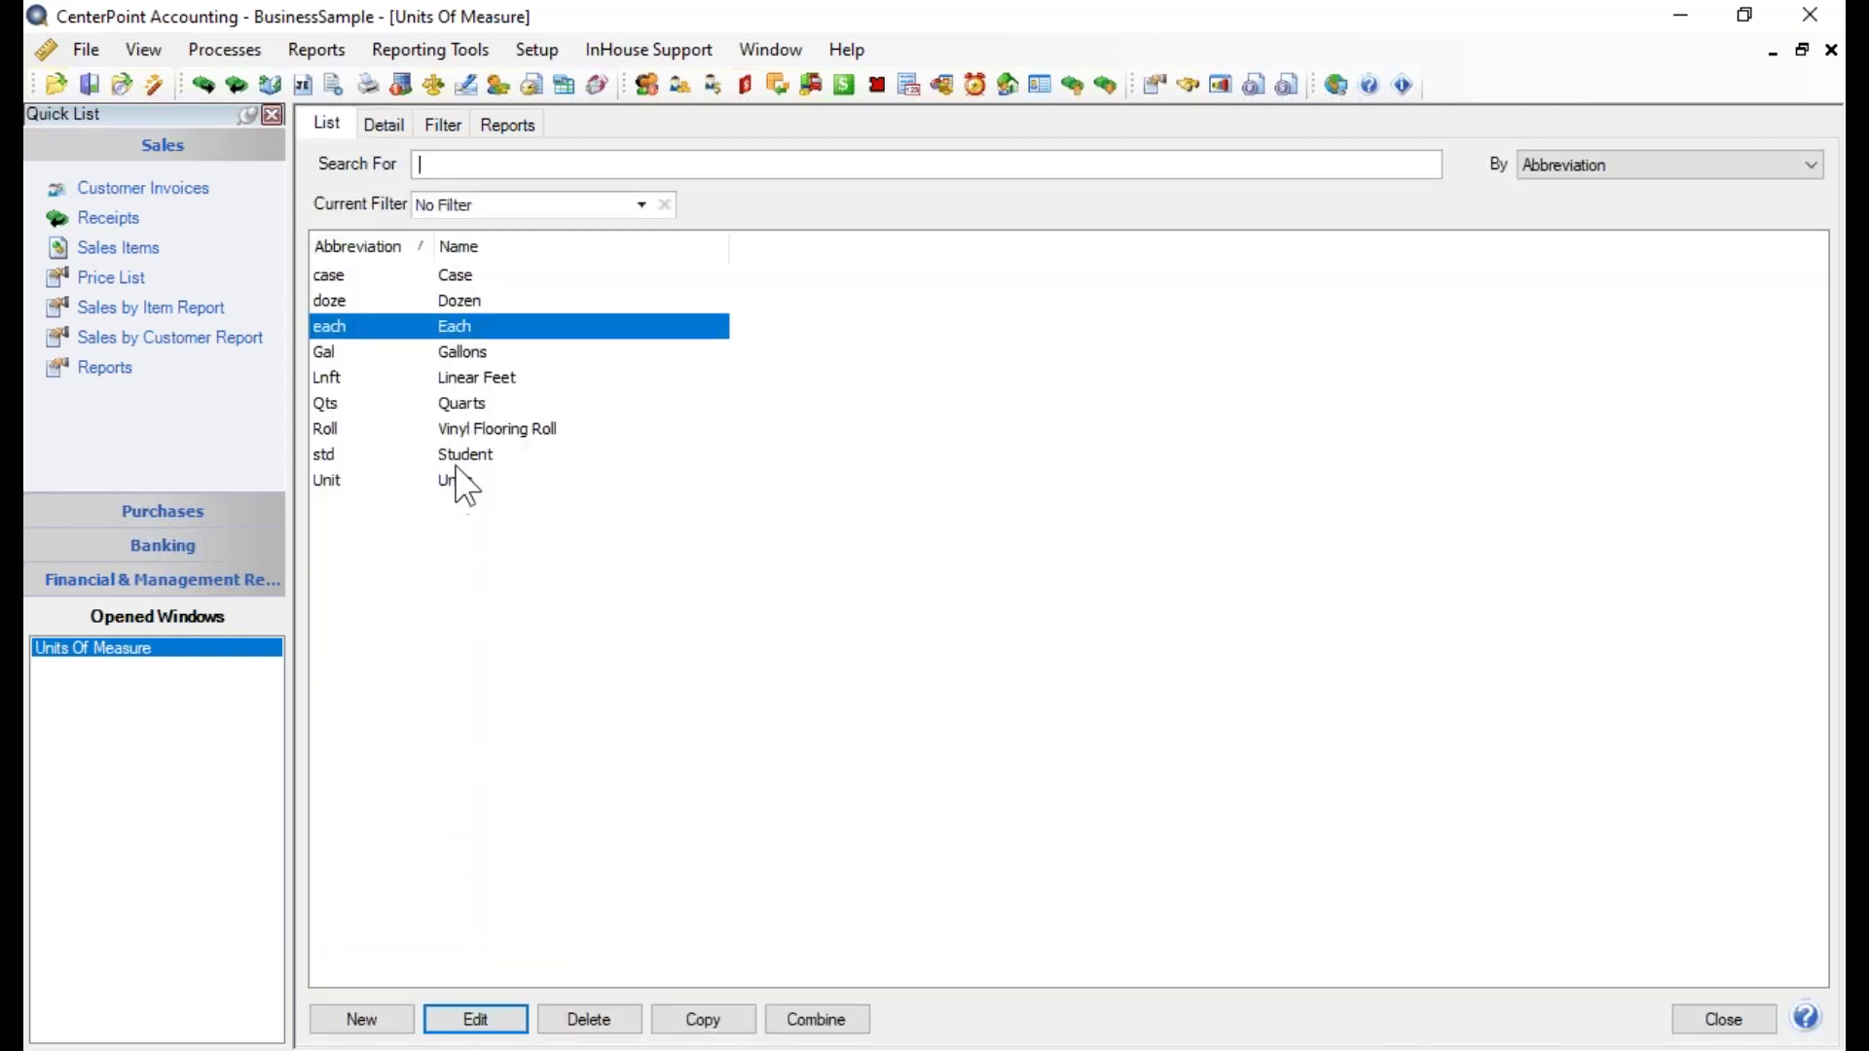
Review the Vinyl Flooring Roll's conversion to Linear Feet, then save the record and close Units Of Measure
double_click(494, 429)
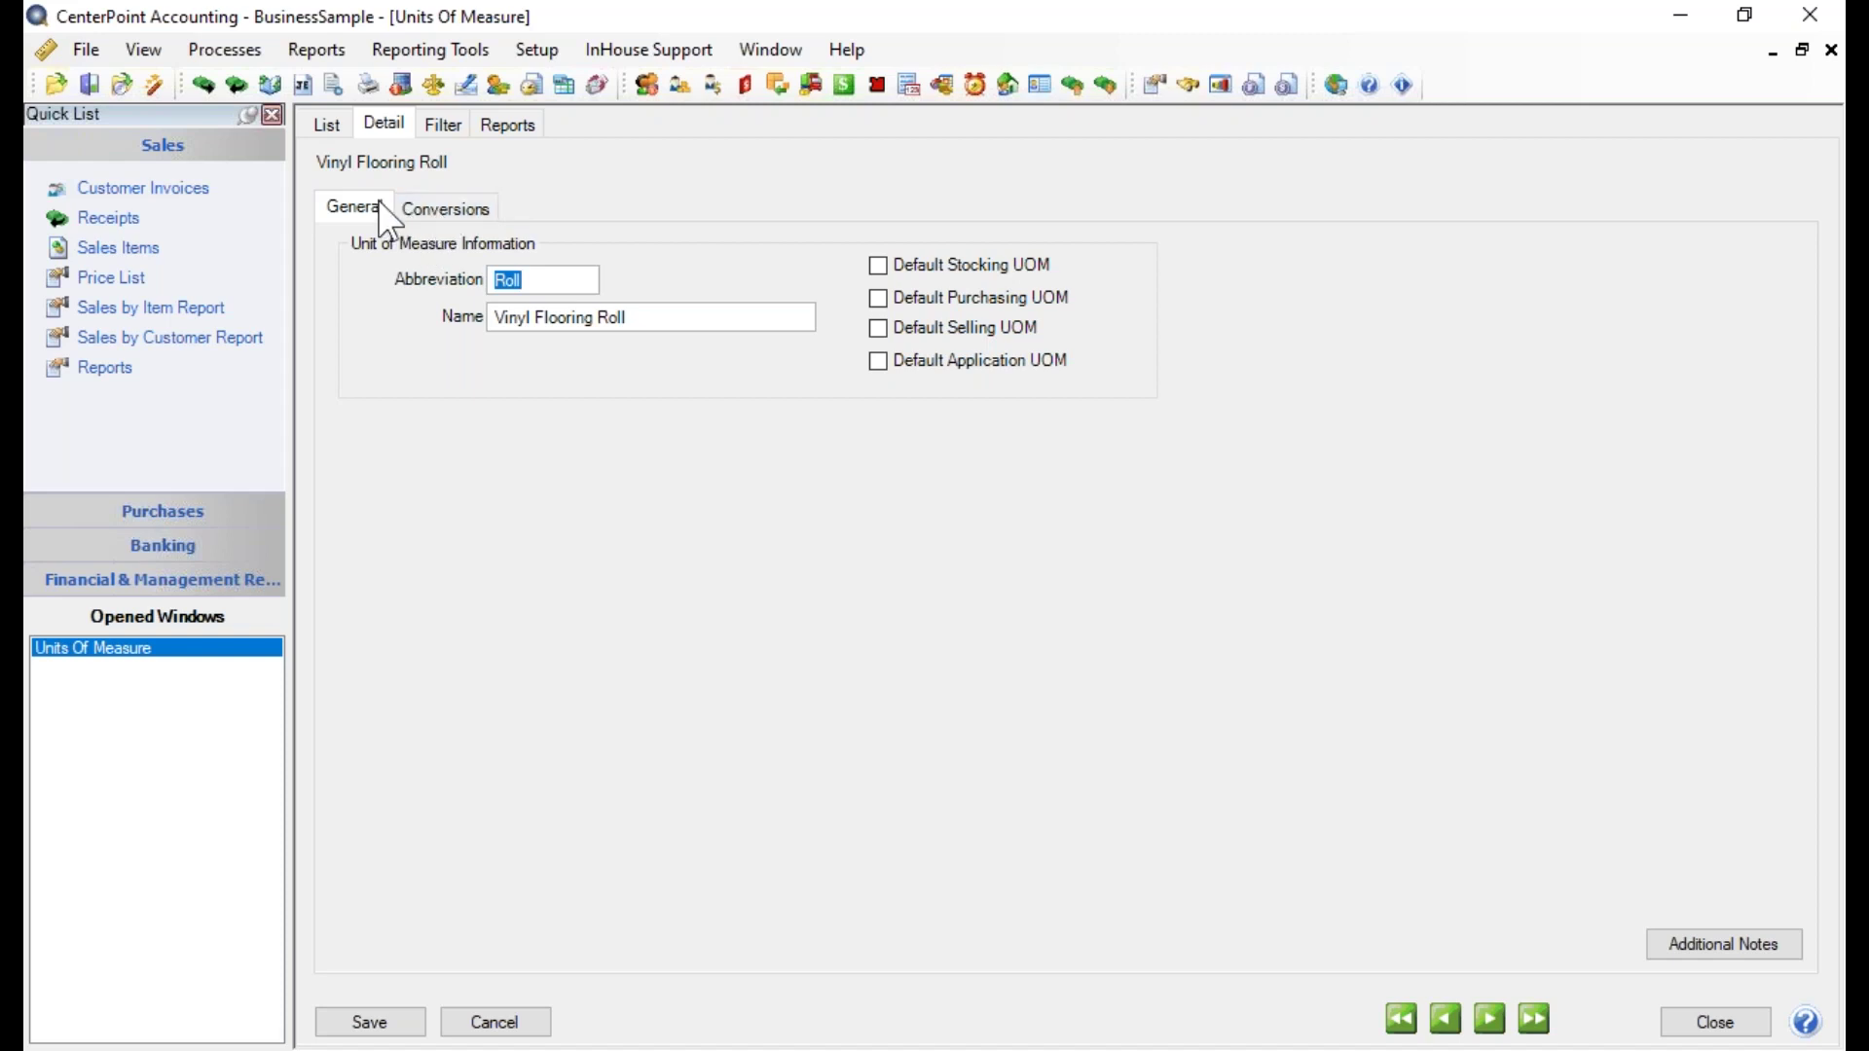
click(450, 208)
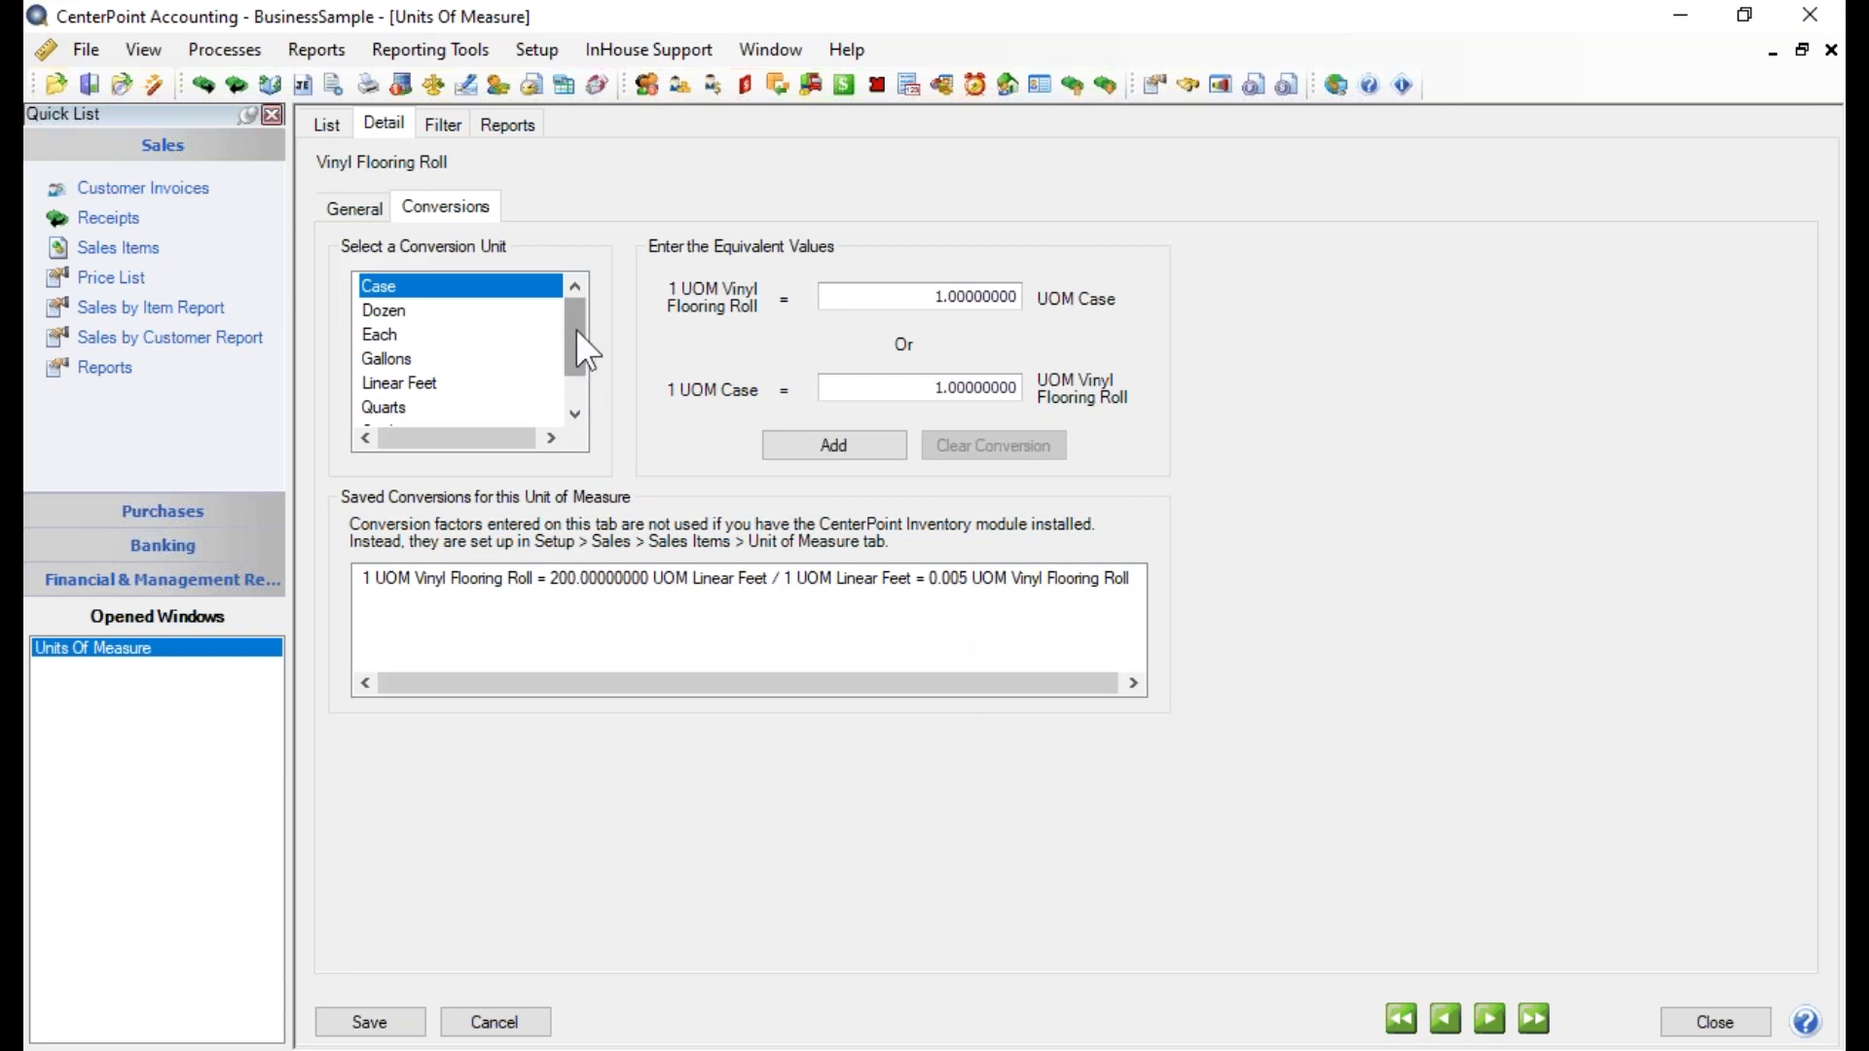
drag(578, 331, 582, 340)
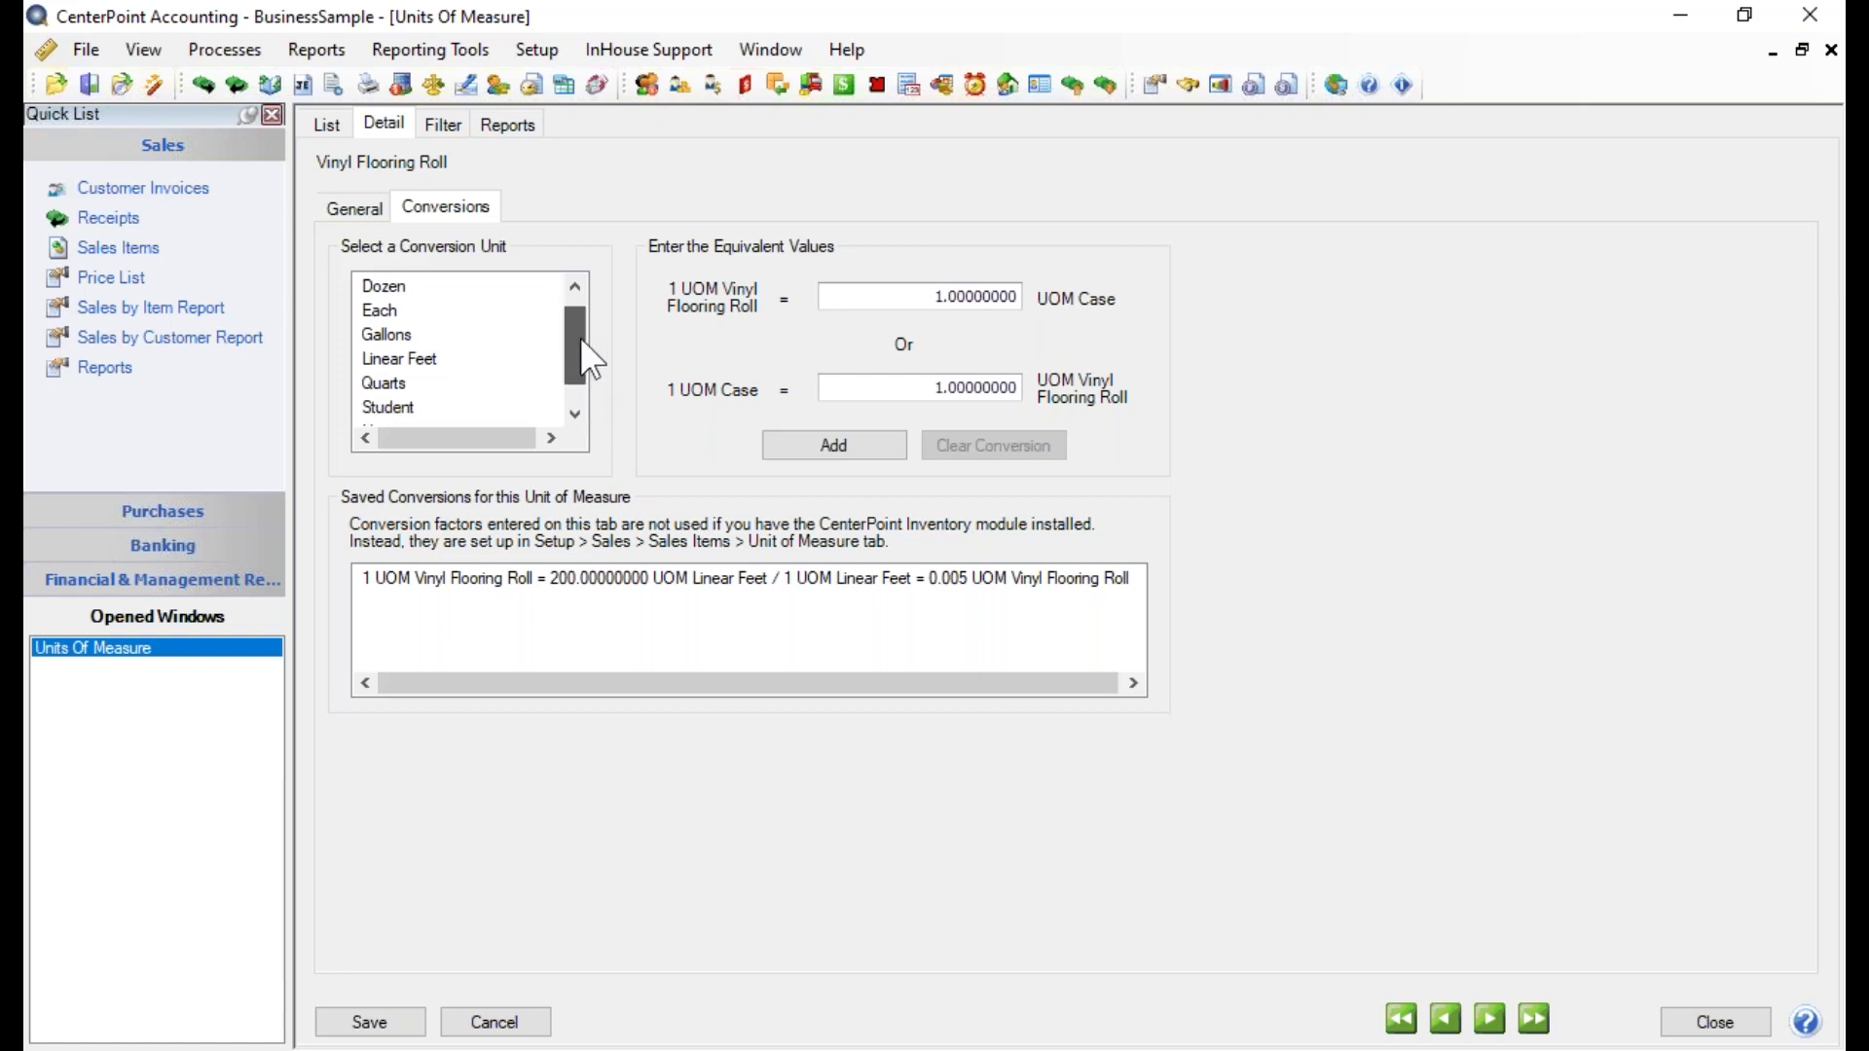
click(392, 360)
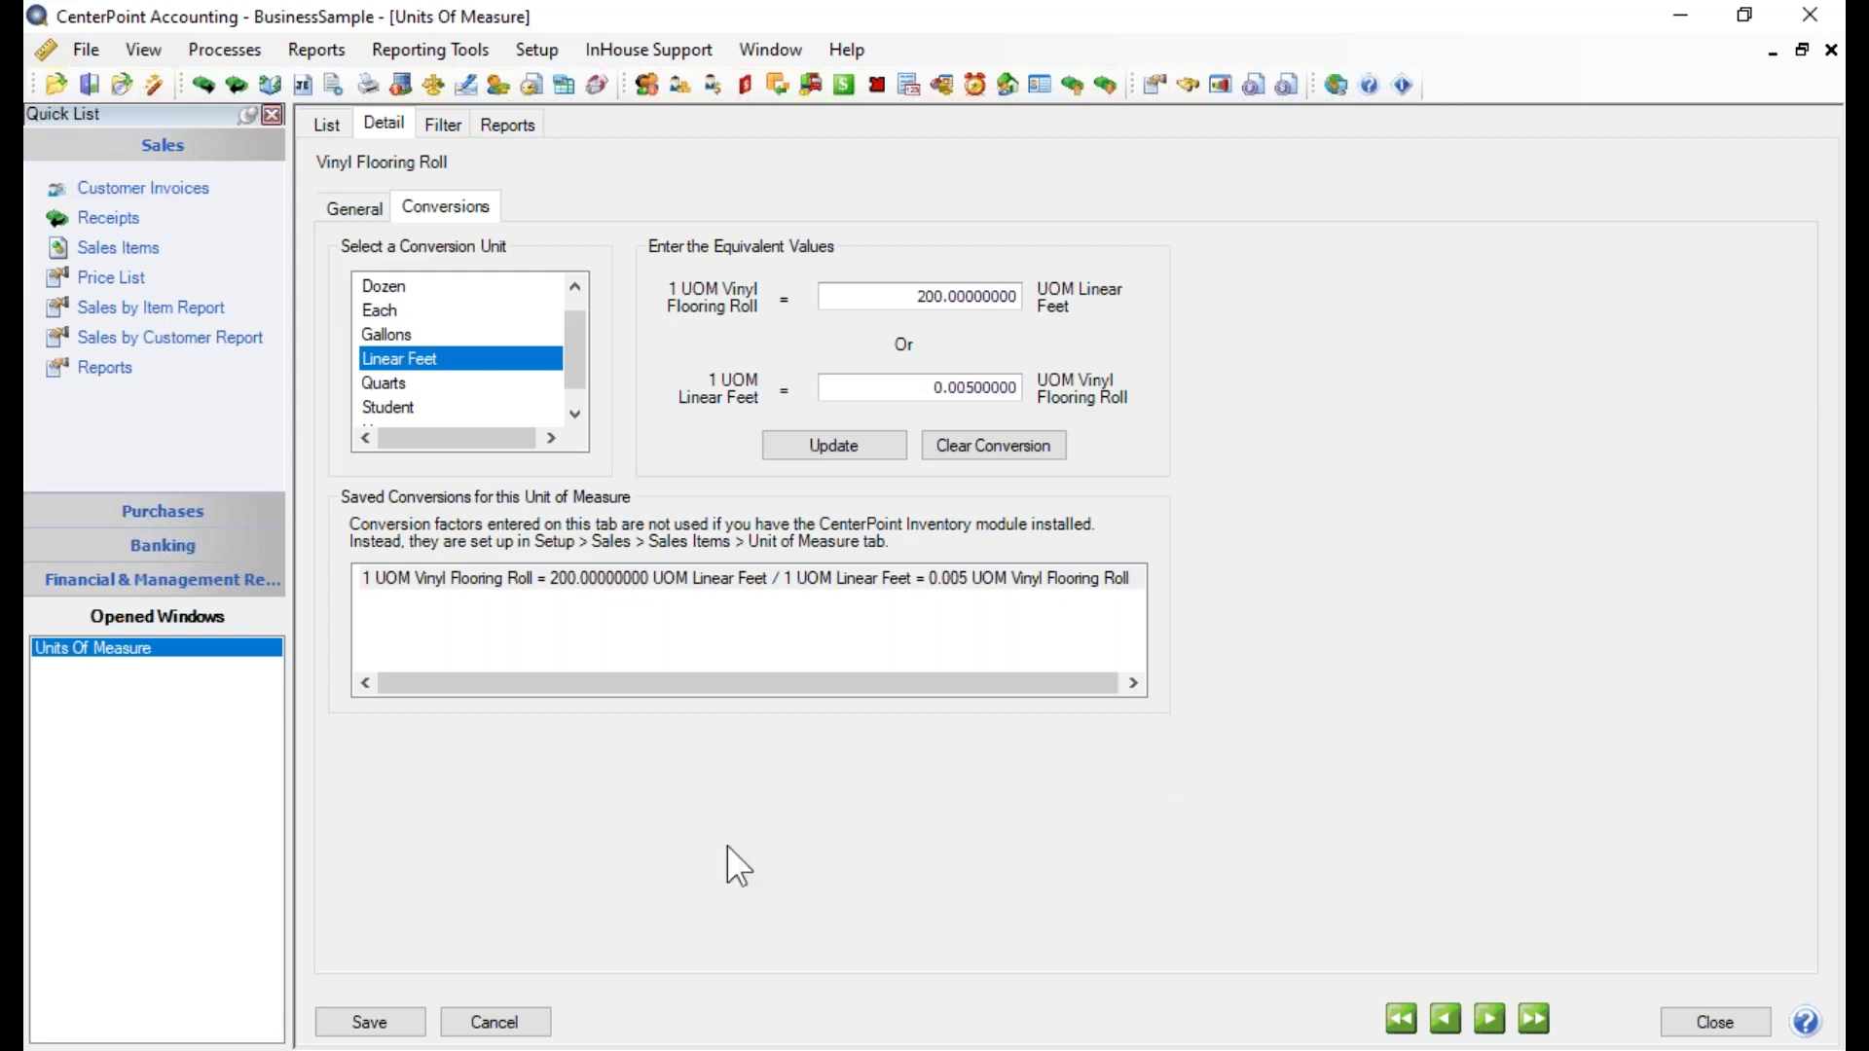
click(370, 1022)
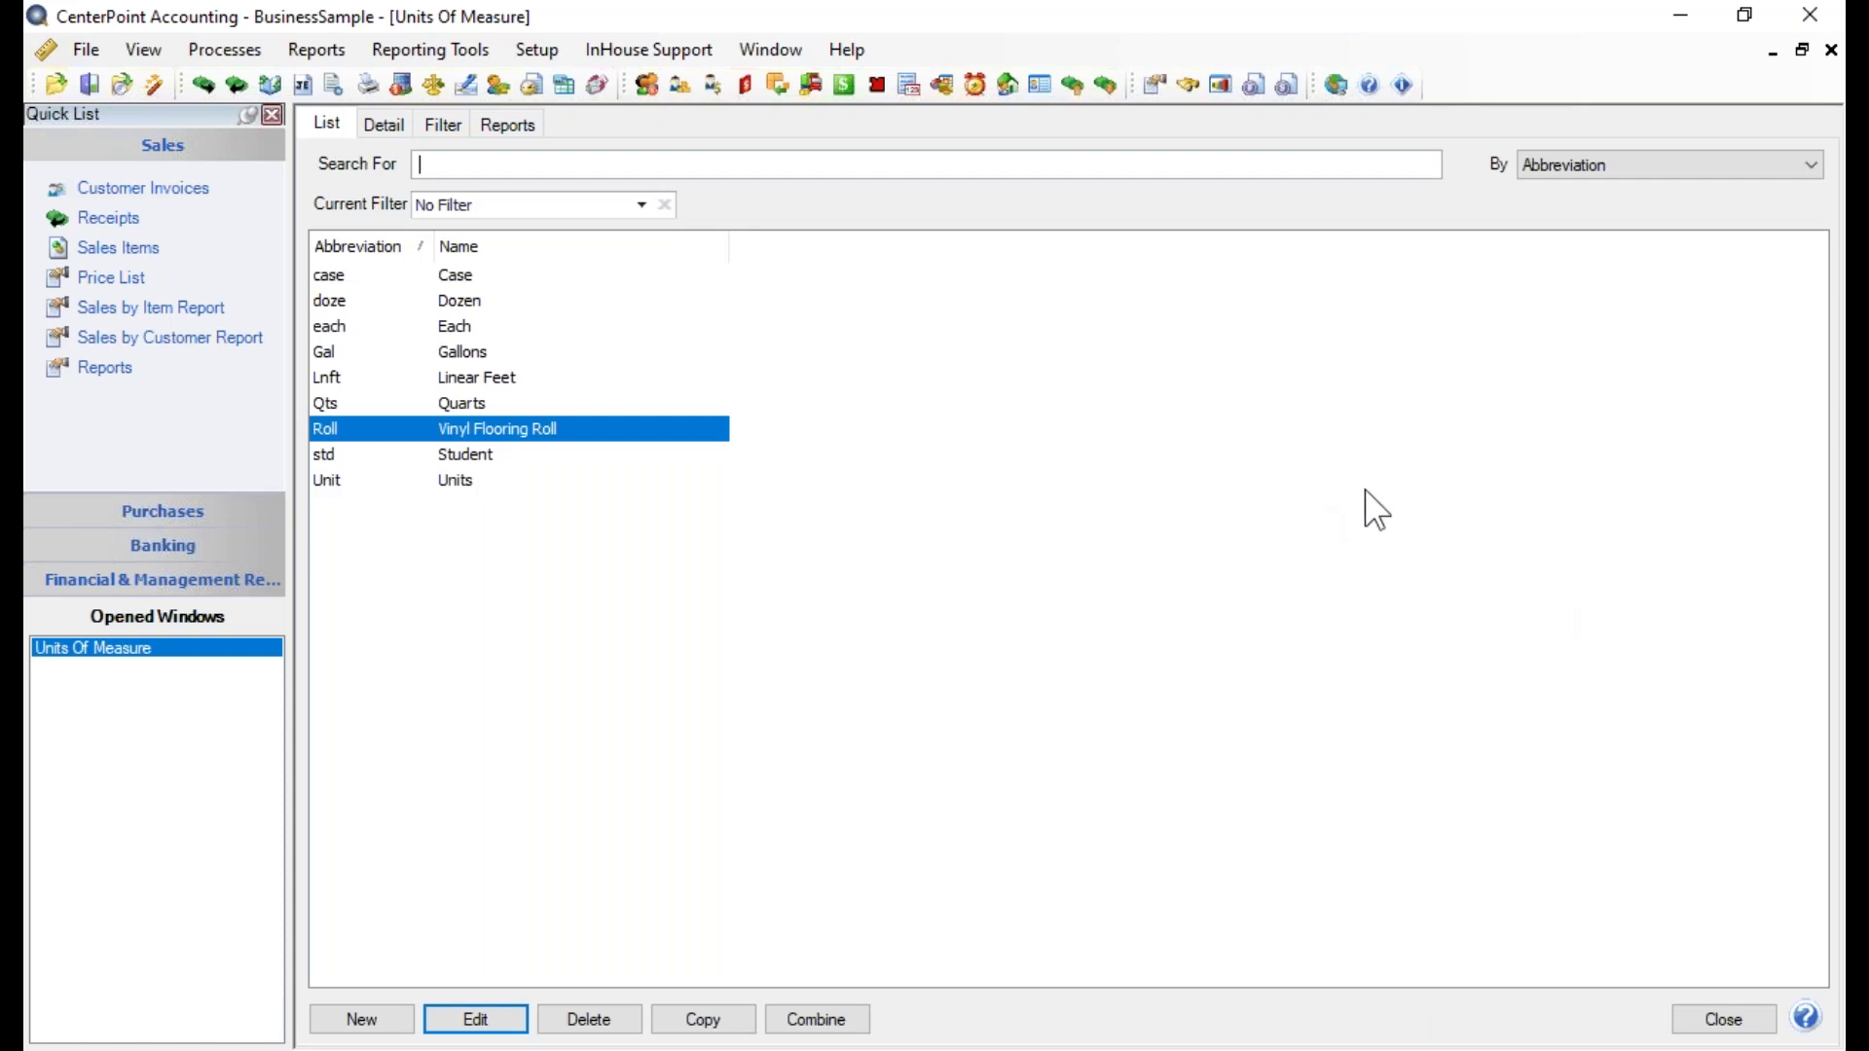
click(1721, 1022)
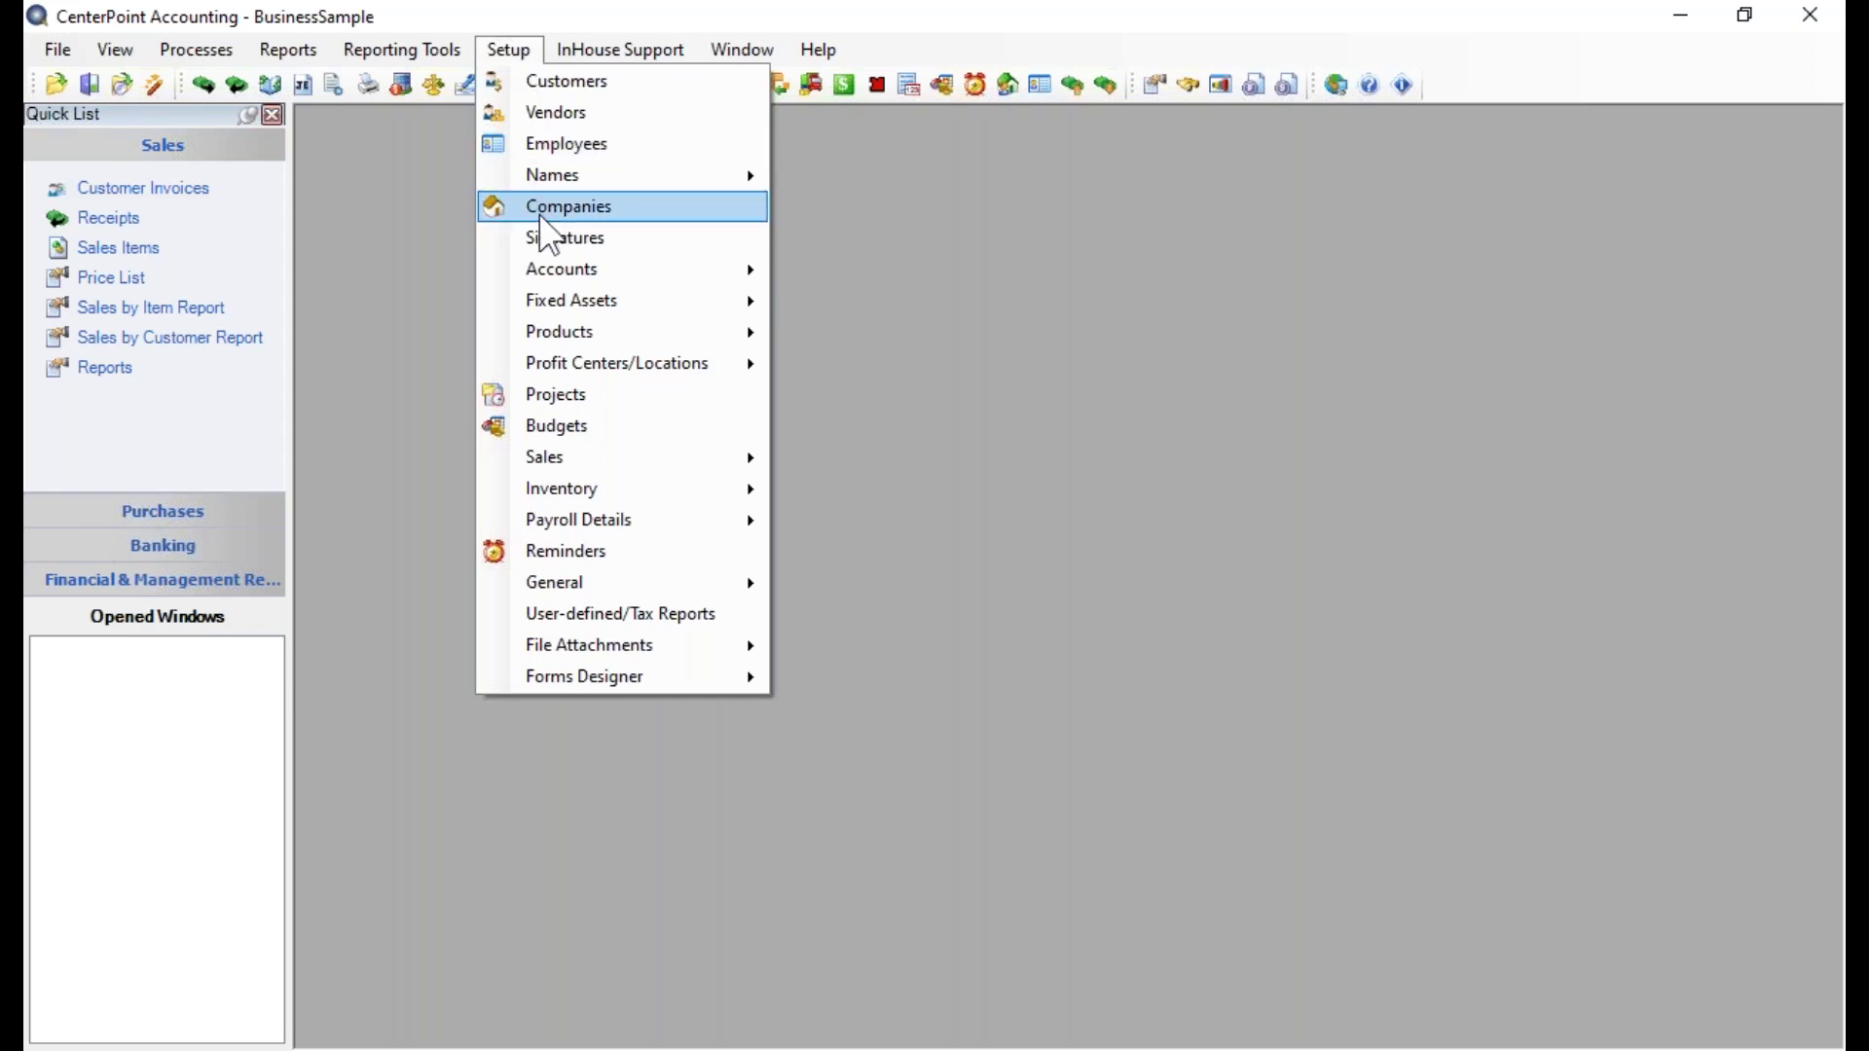
Open the Product Sales account, found under Sales in the Sales Revenue category of the chart of accounts
mouse_move(554, 280)
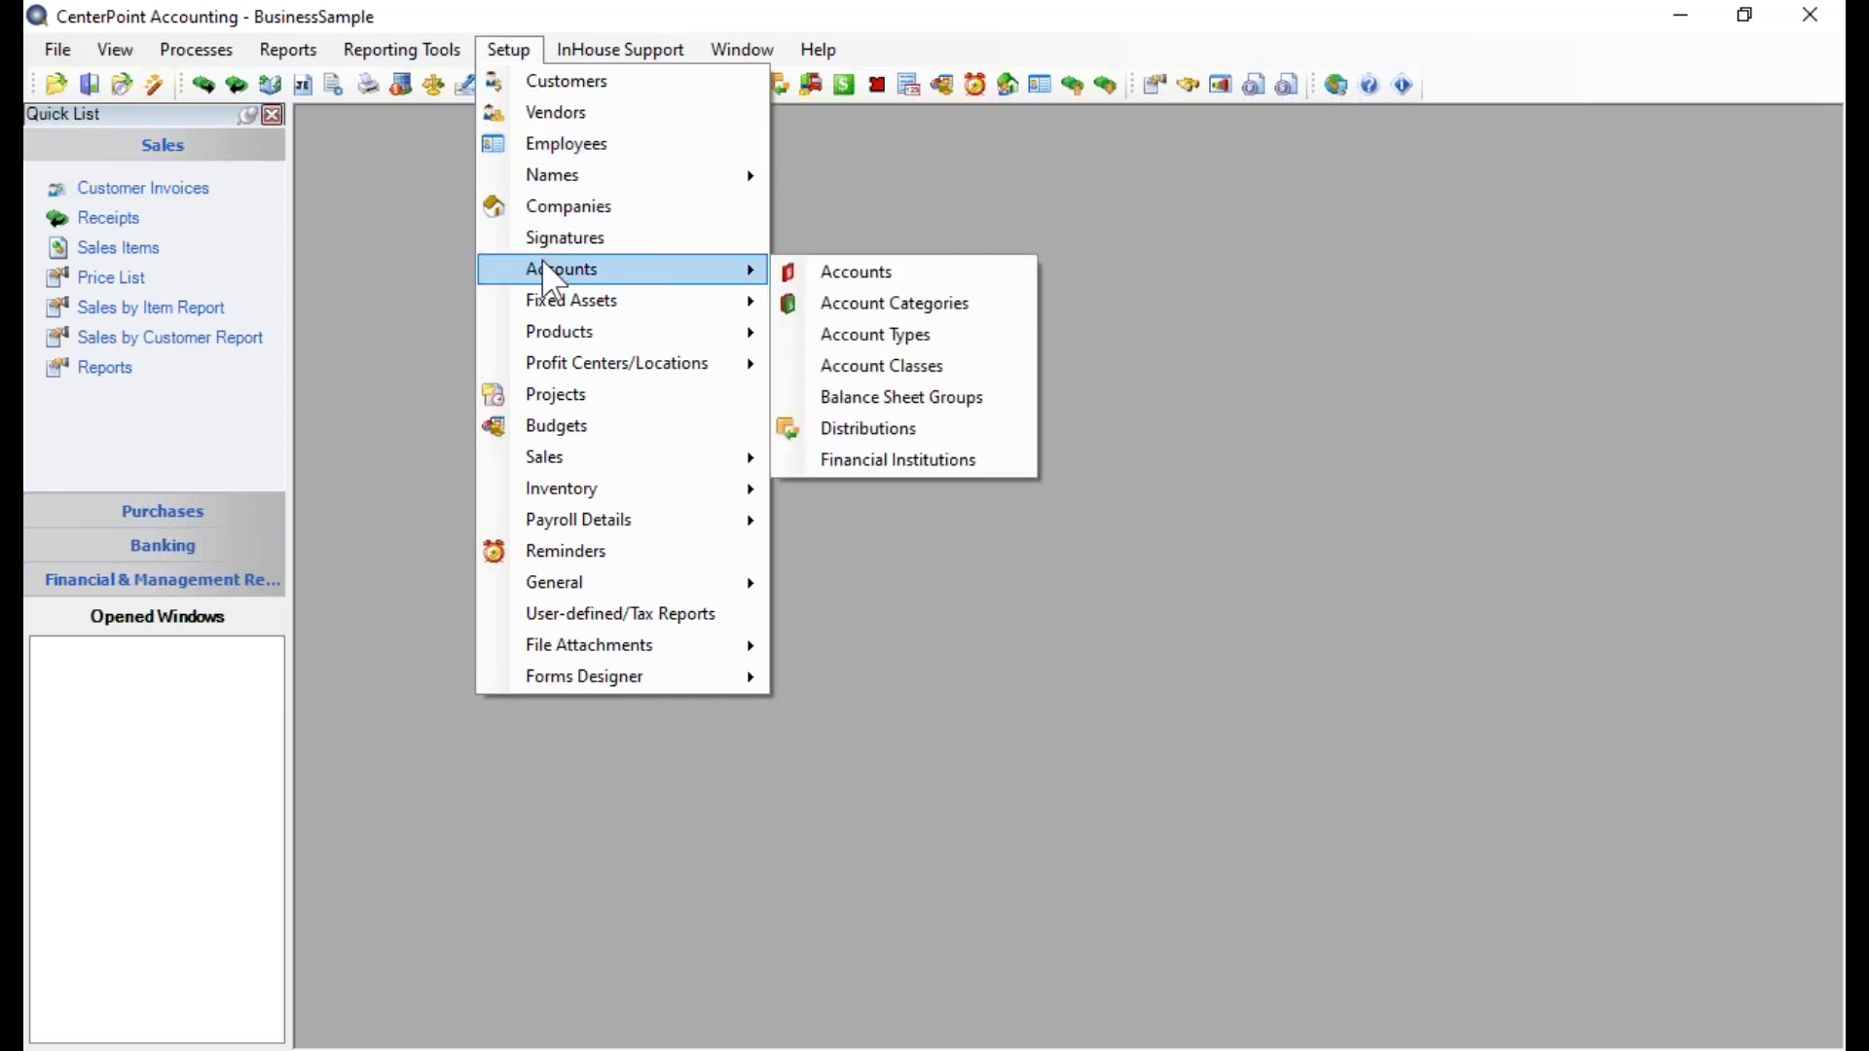
click(855, 278)
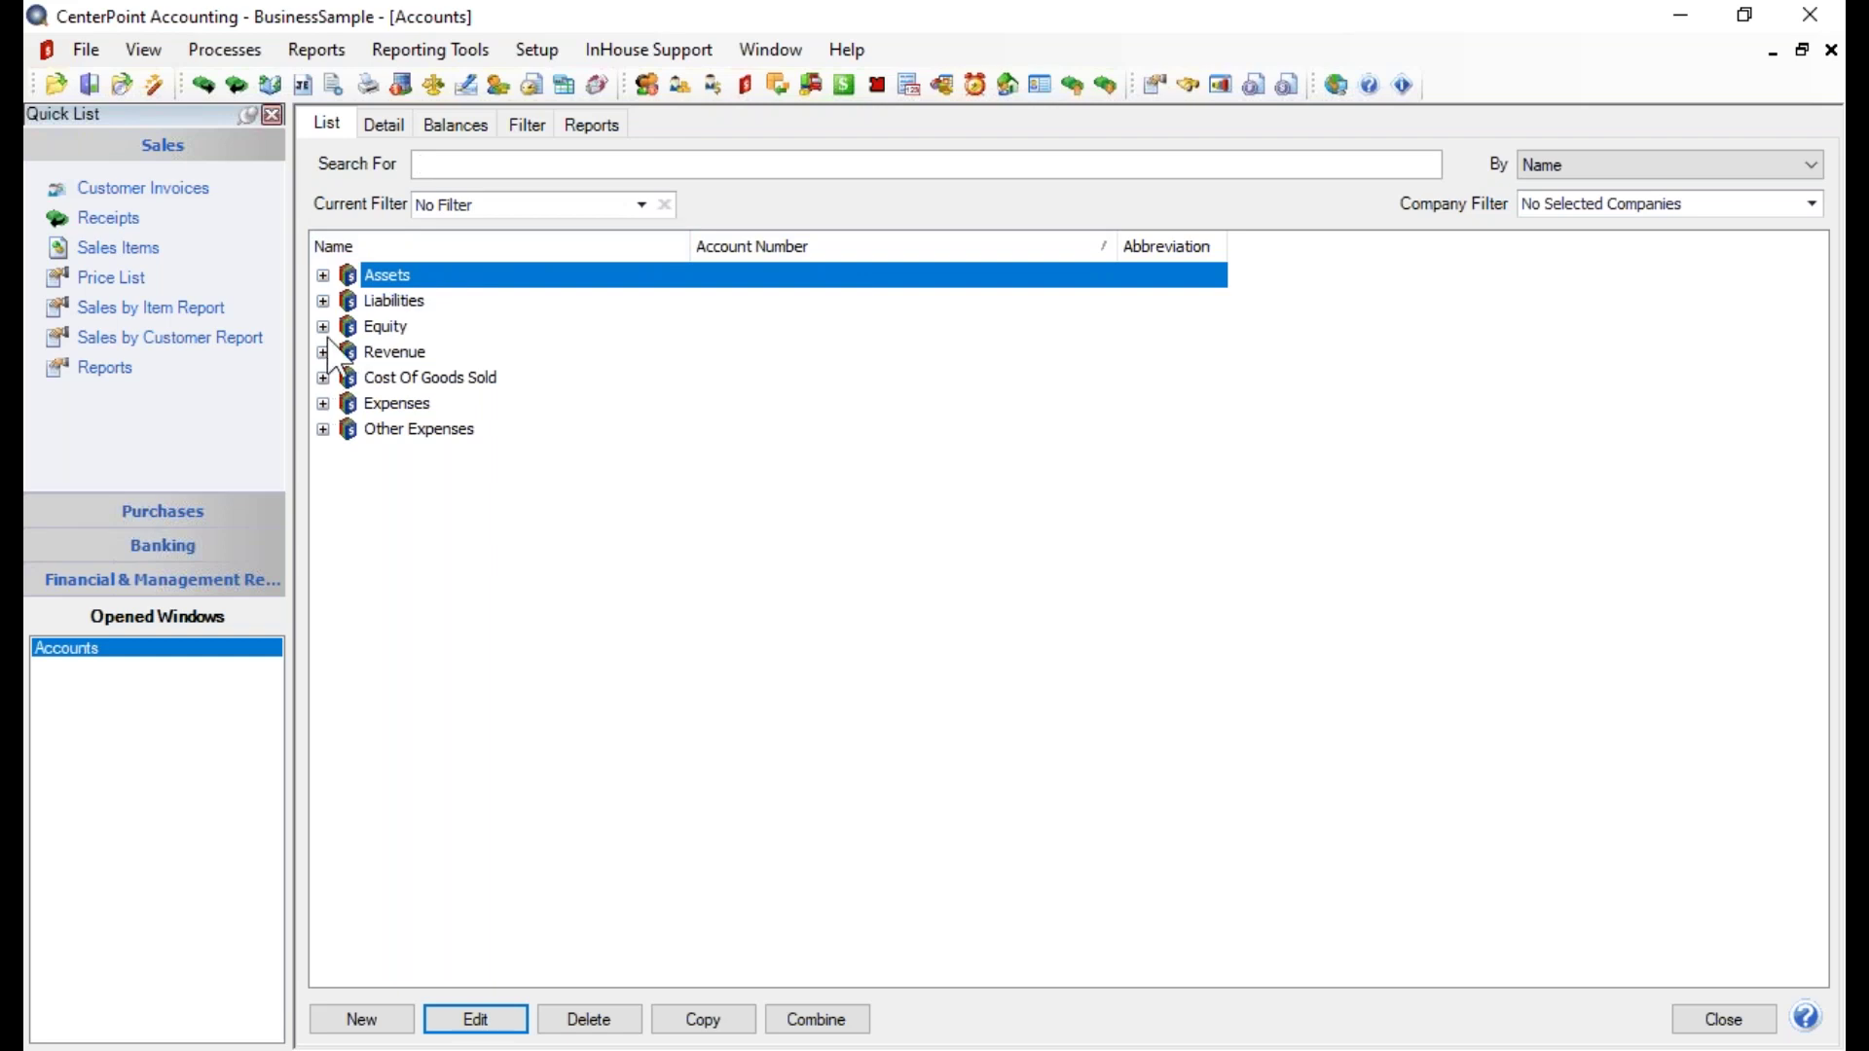
click(324, 351)
click(349, 379)
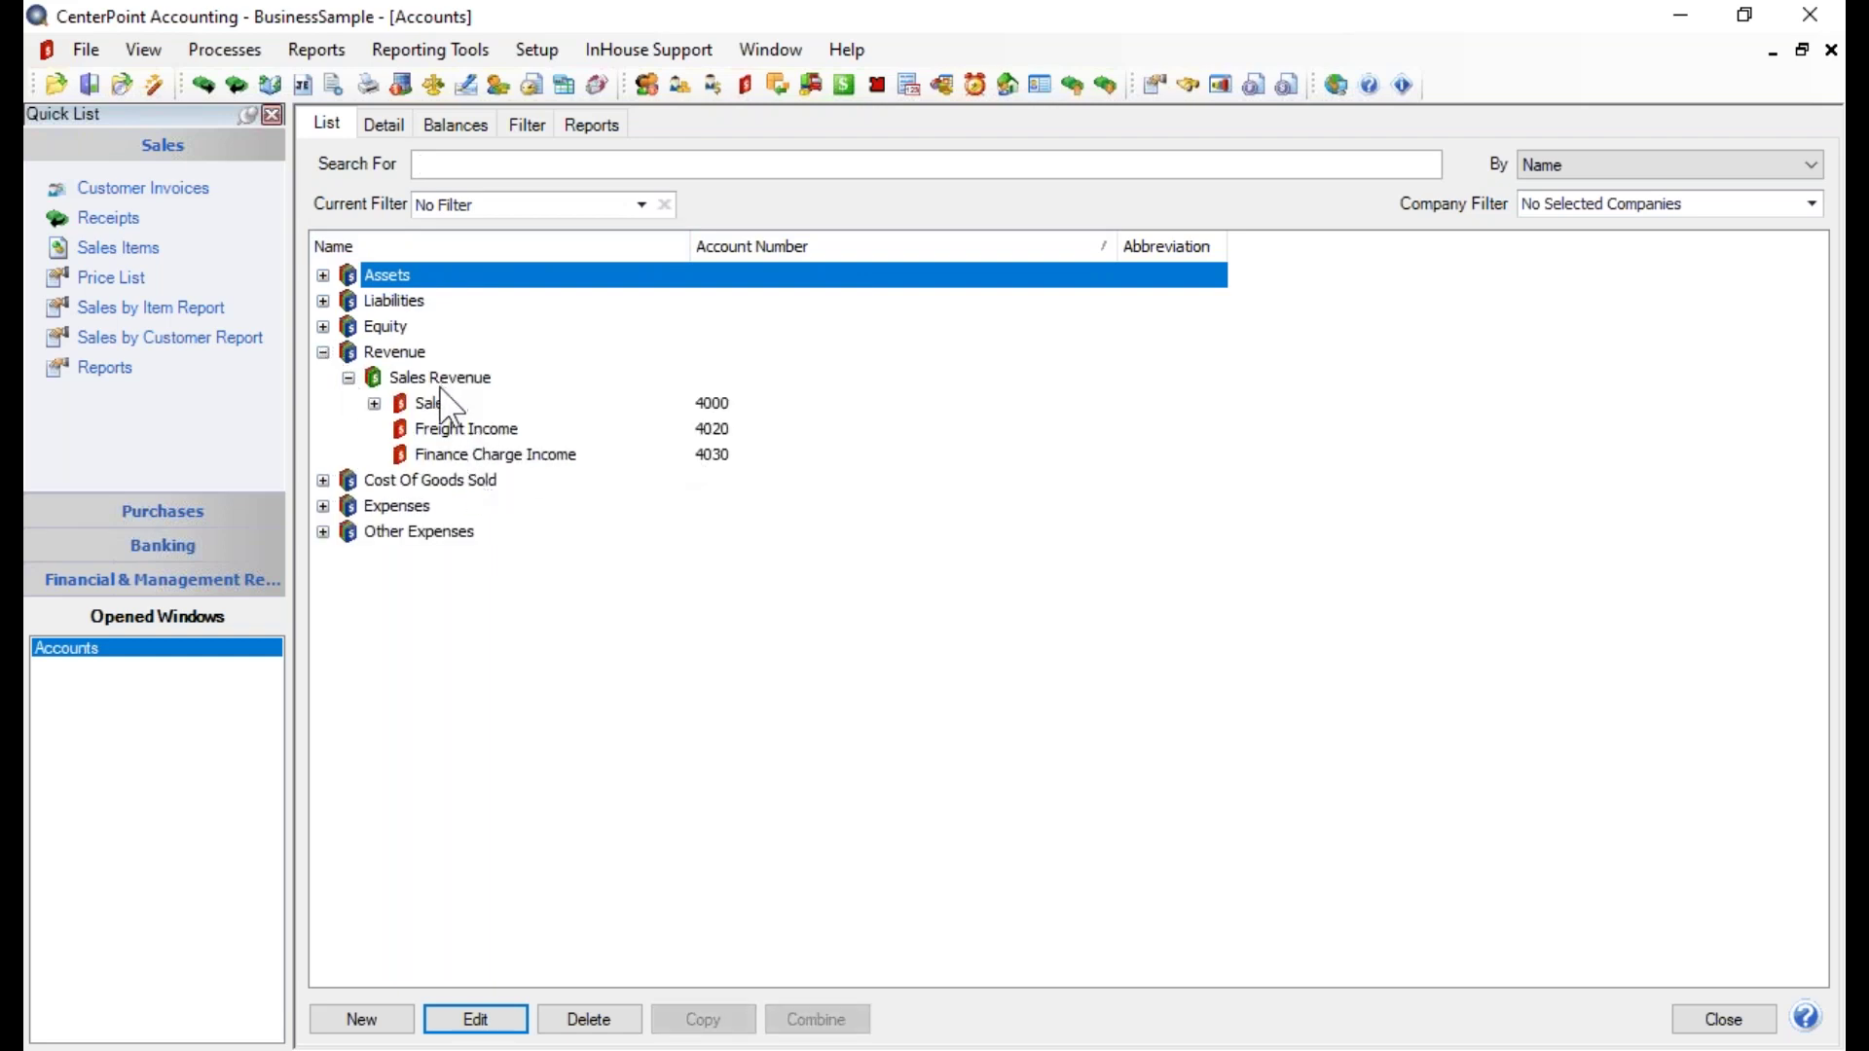
click(374, 403)
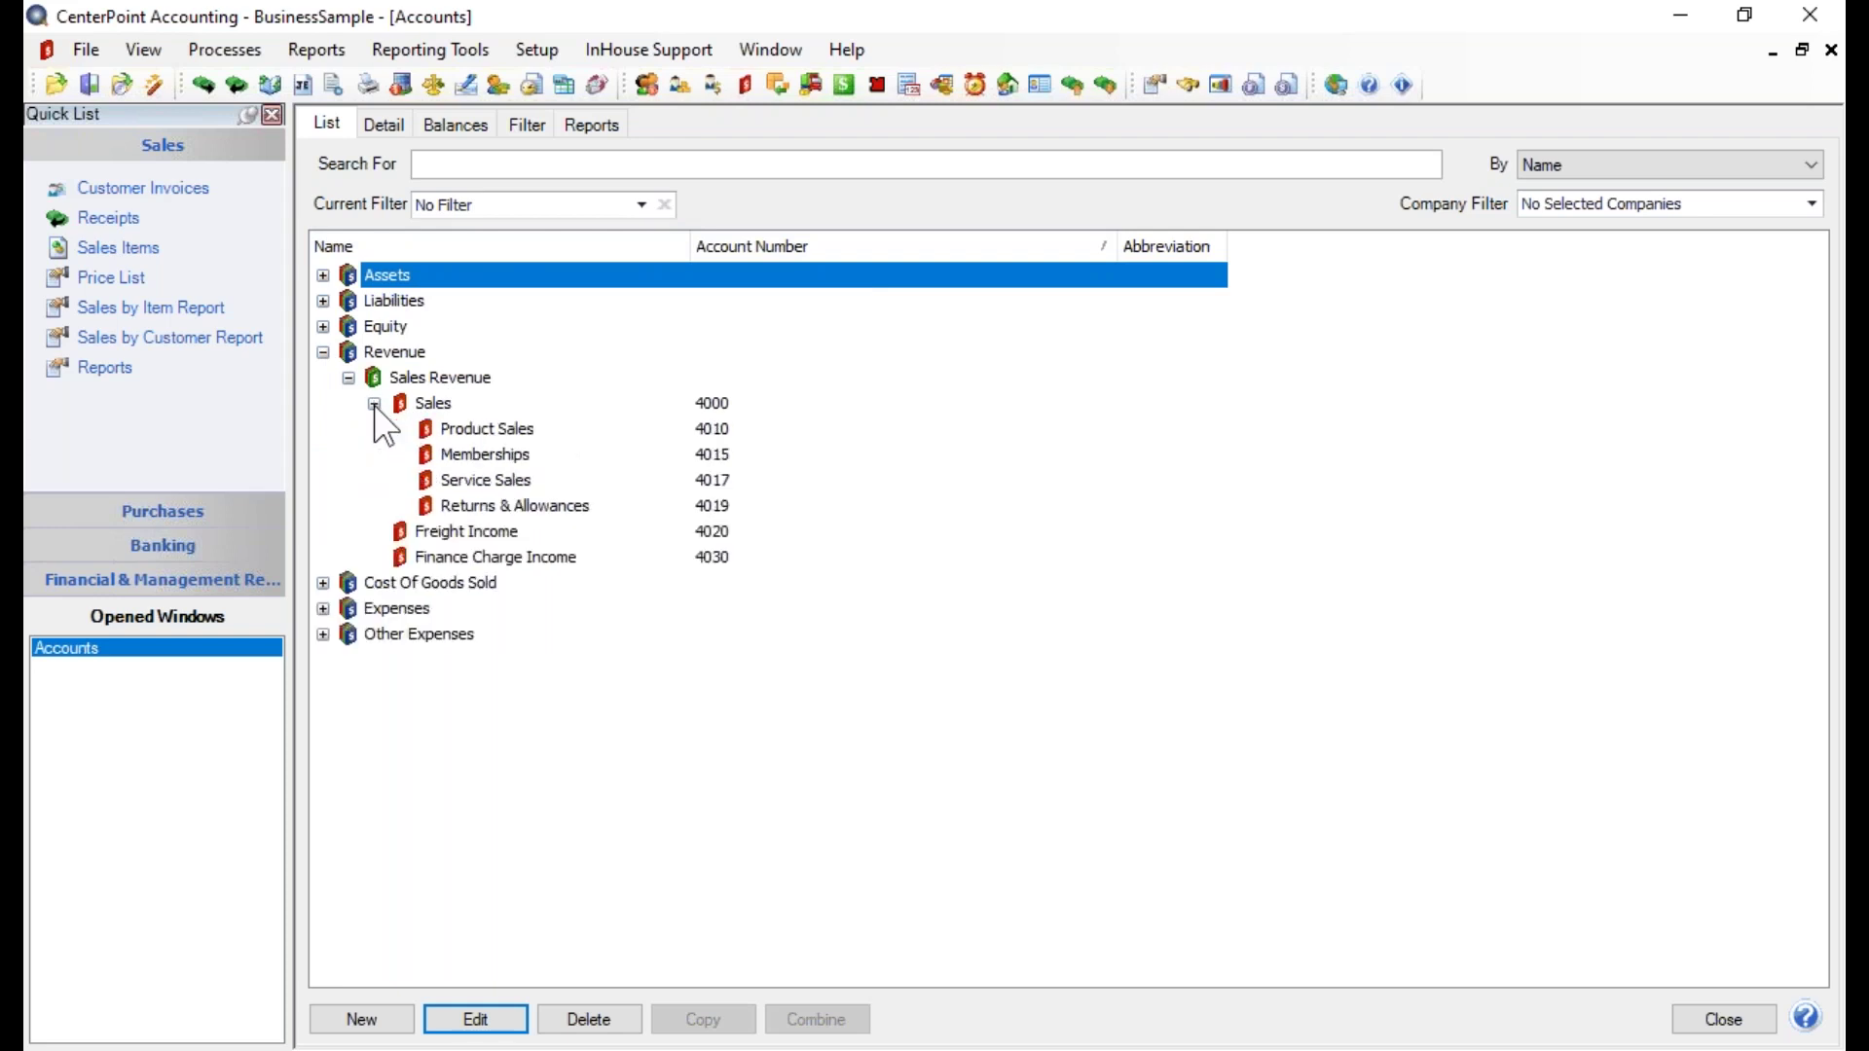
click(506, 432)
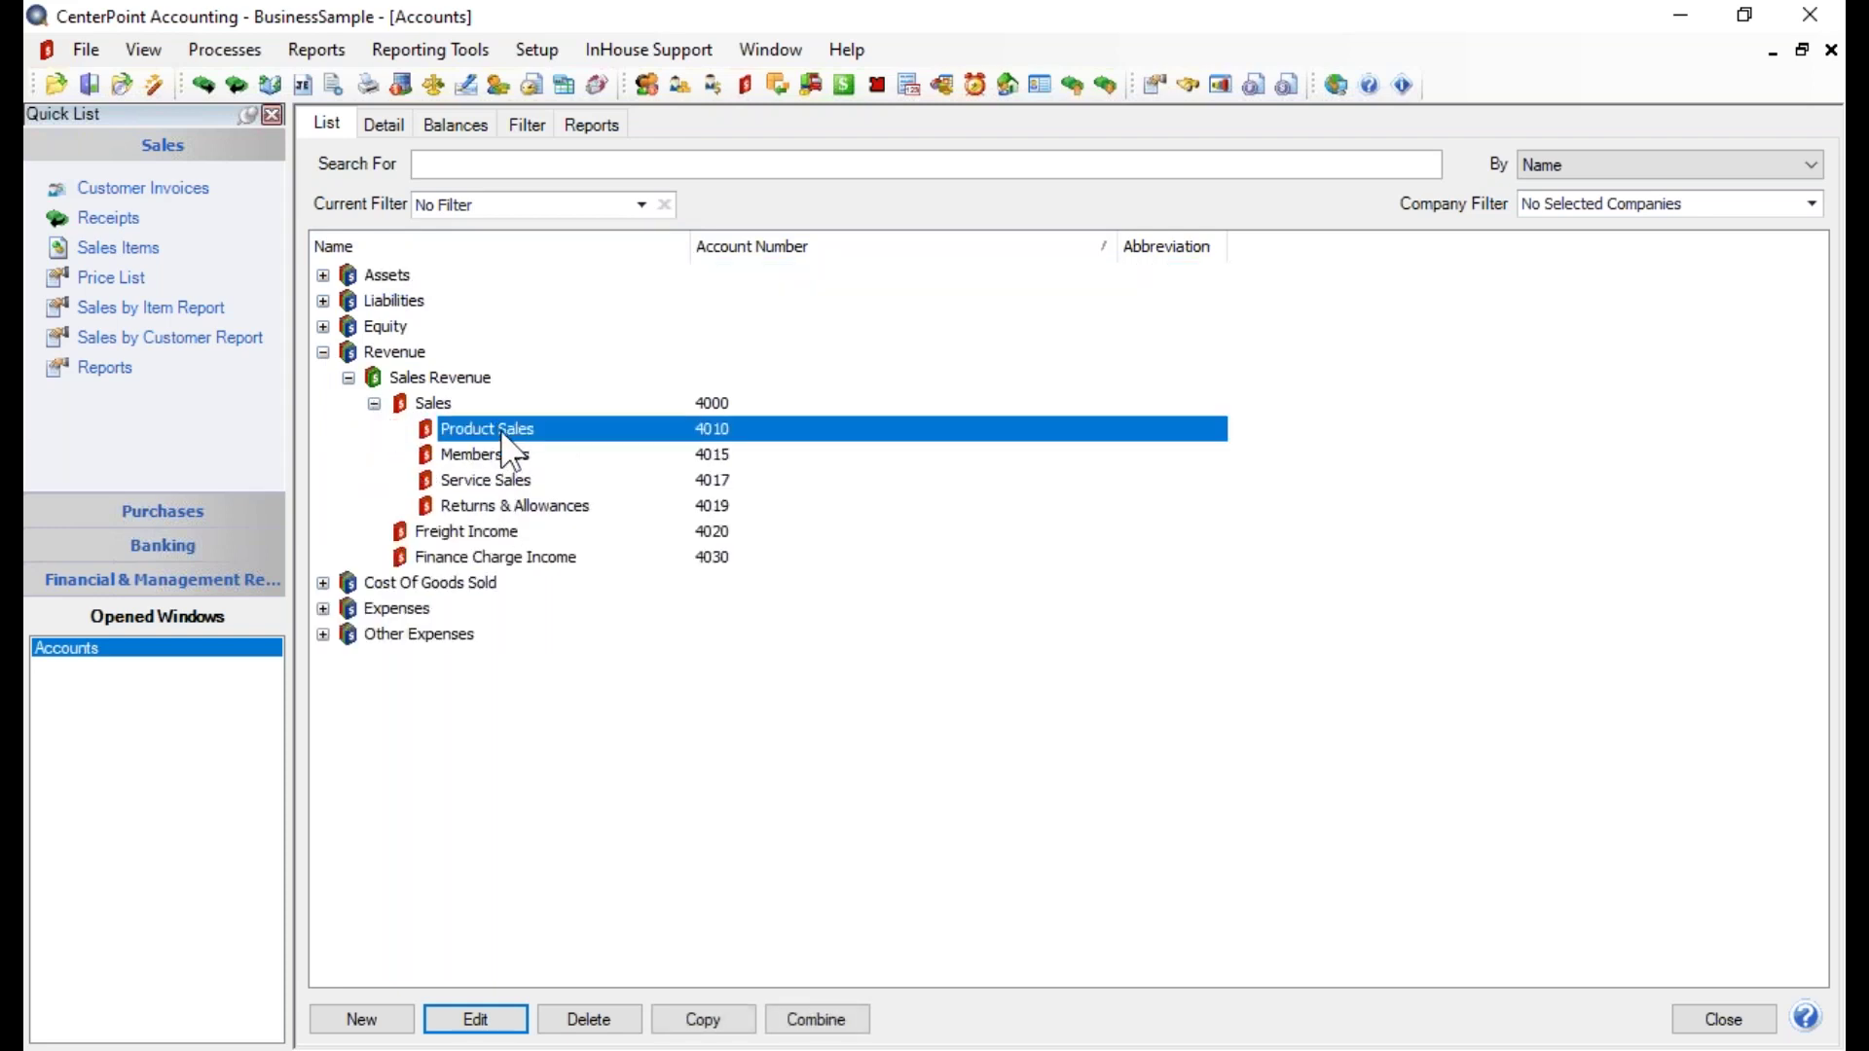
double_click(500, 429)
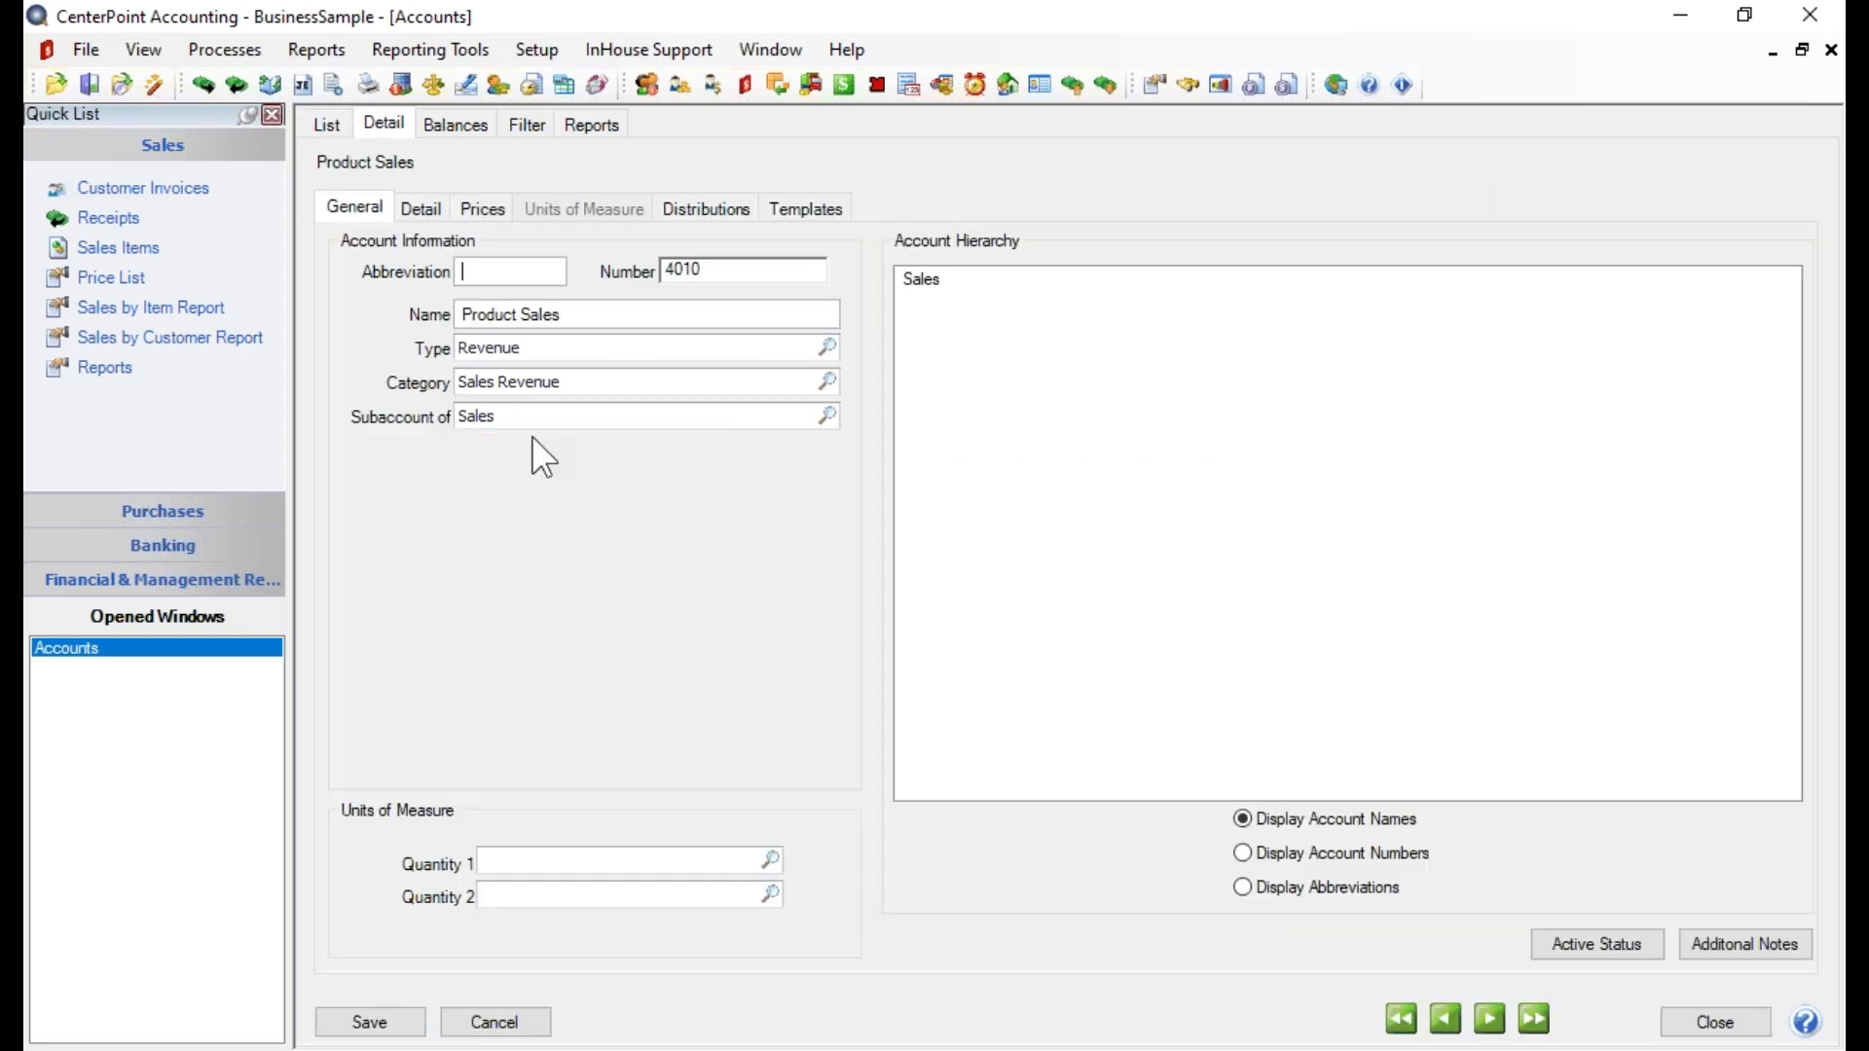
Set the Product Sales account's Quantity 1 unit of measure to each, save the account and close Accounts
click(555, 857)
text(each)
key(Tab)
click(343, 1024)
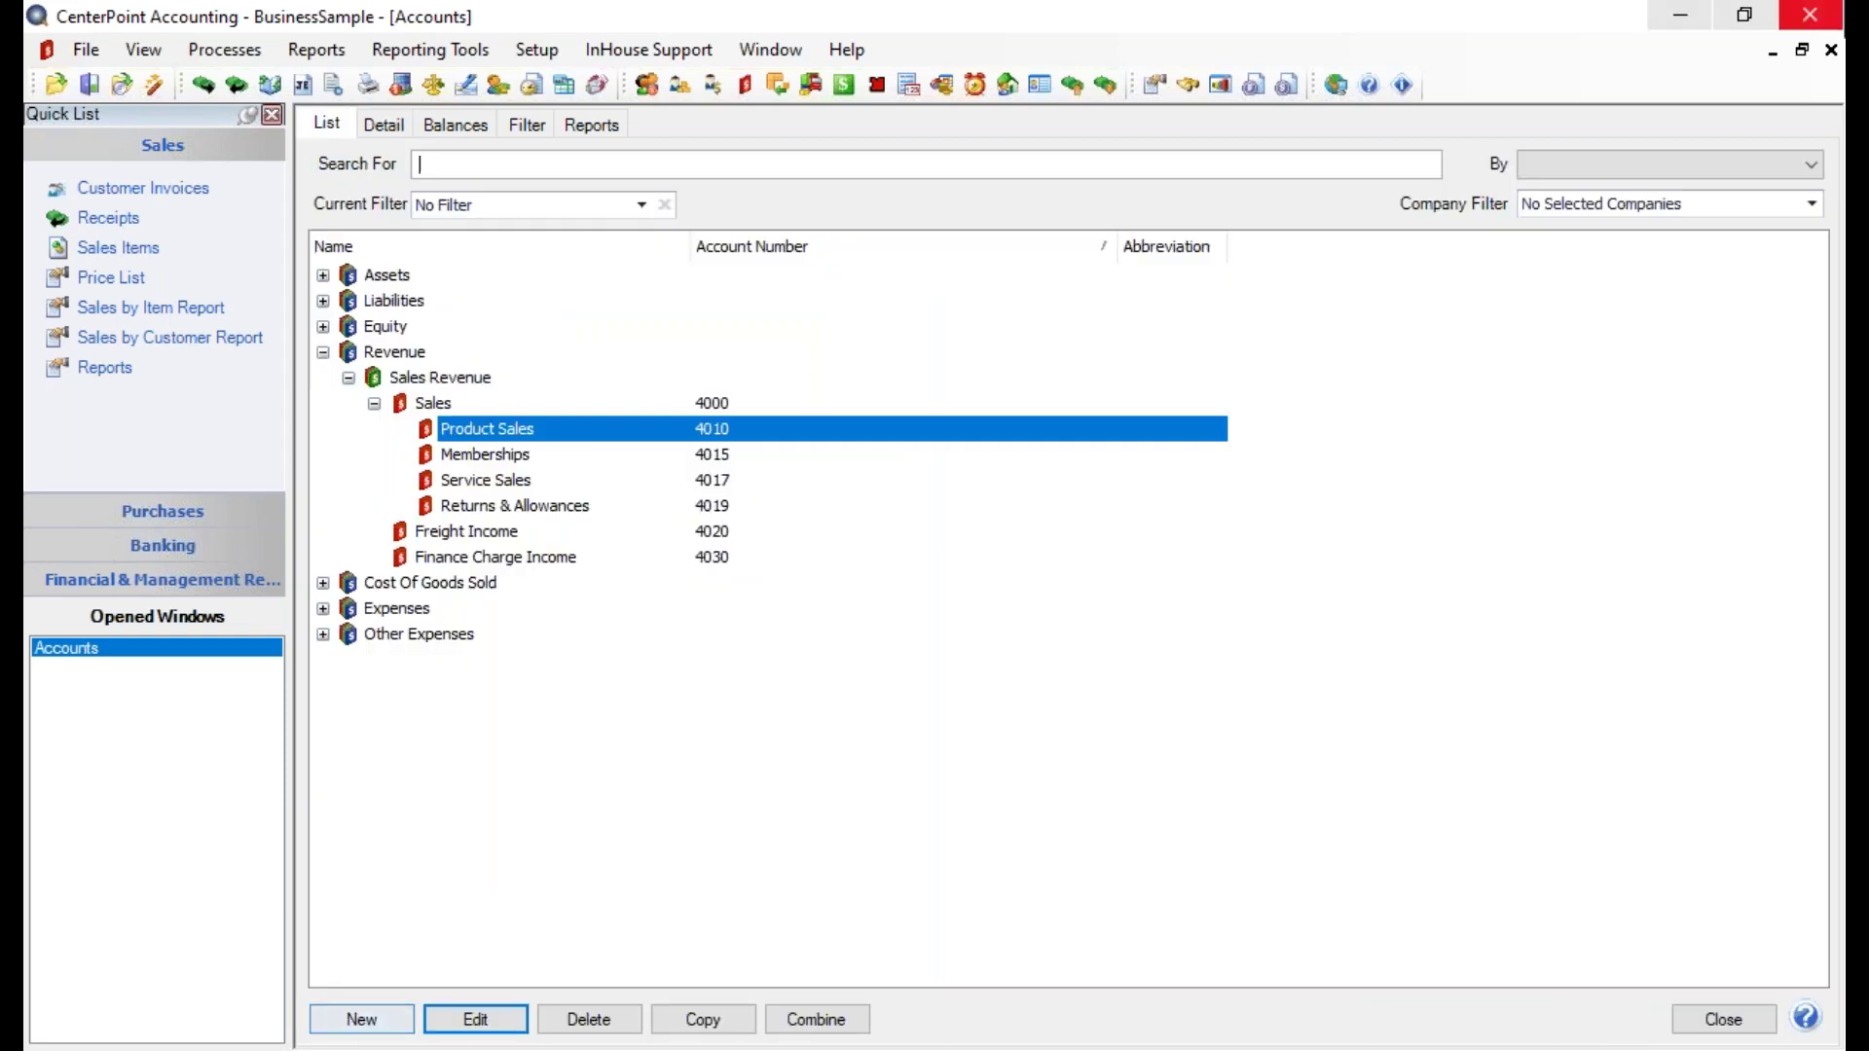
click(1708, 1020)
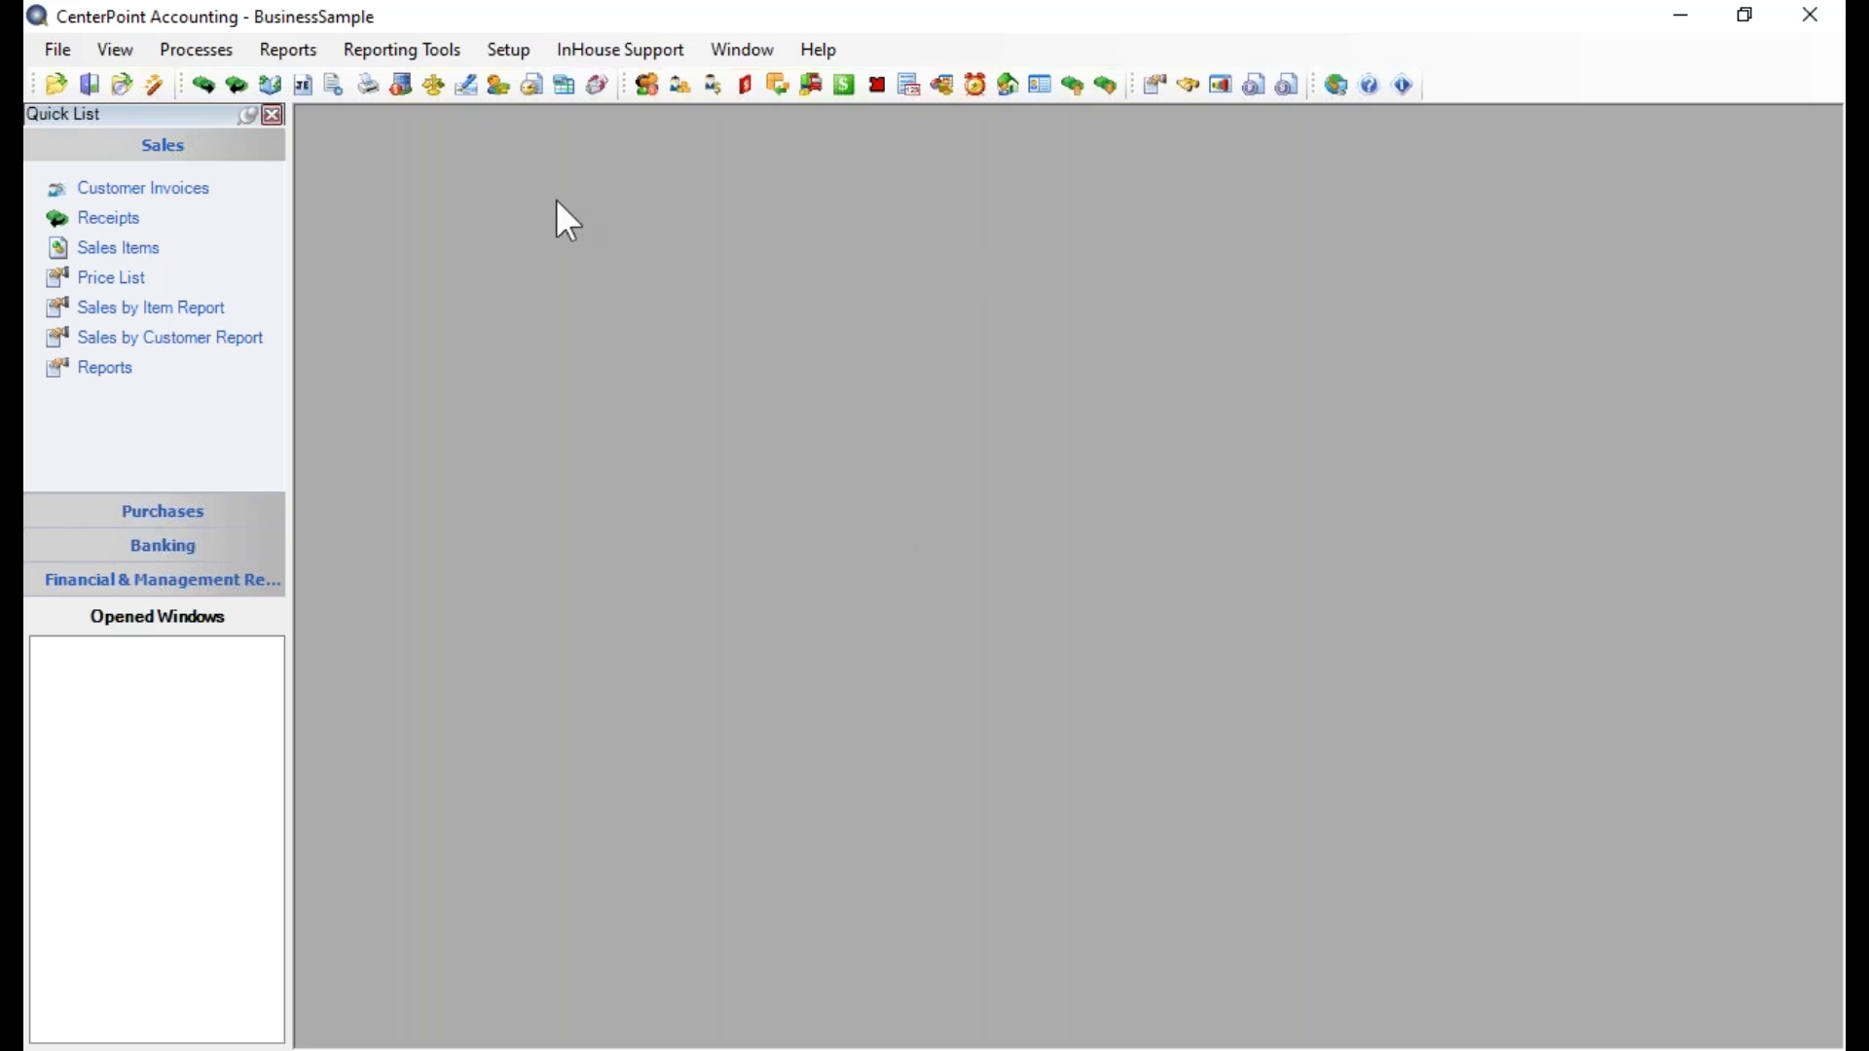
Open the Economy Bicycle Package sales item, check its pricing unit of measure, and save the item
click(524, 66)
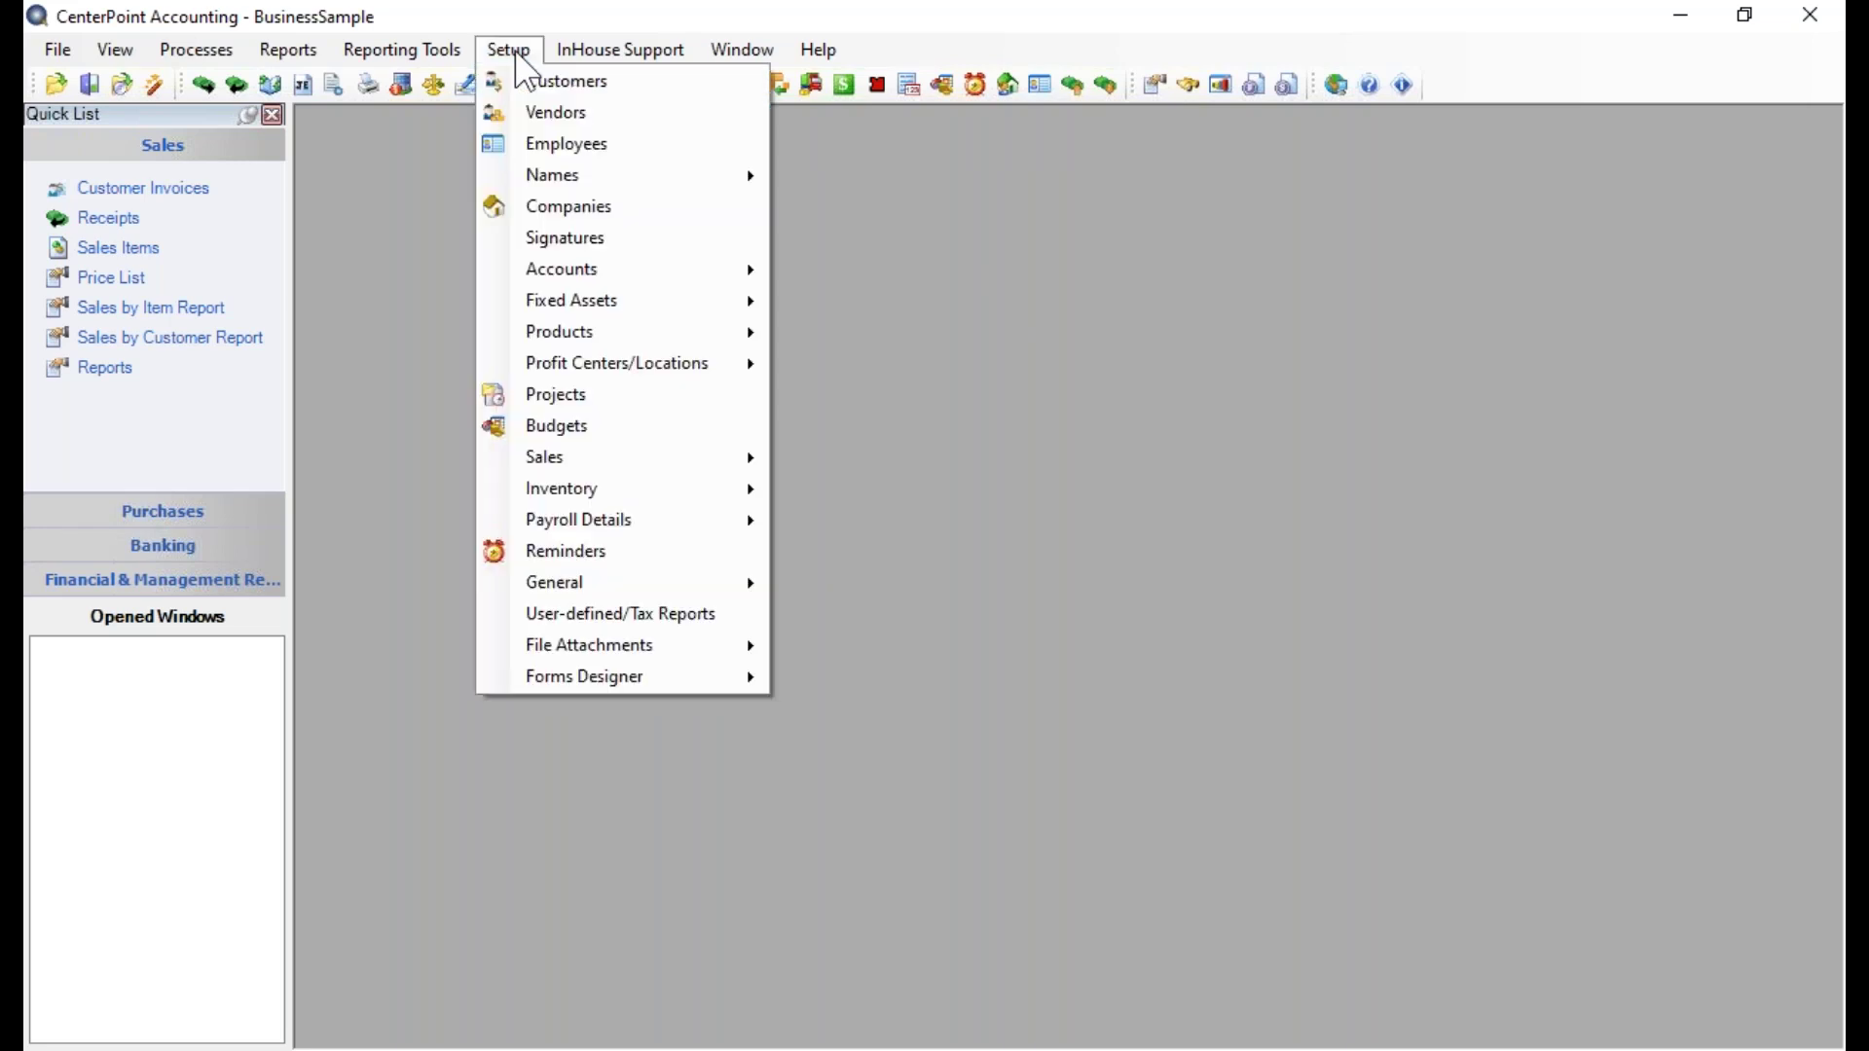
mouse_move(566, 466)
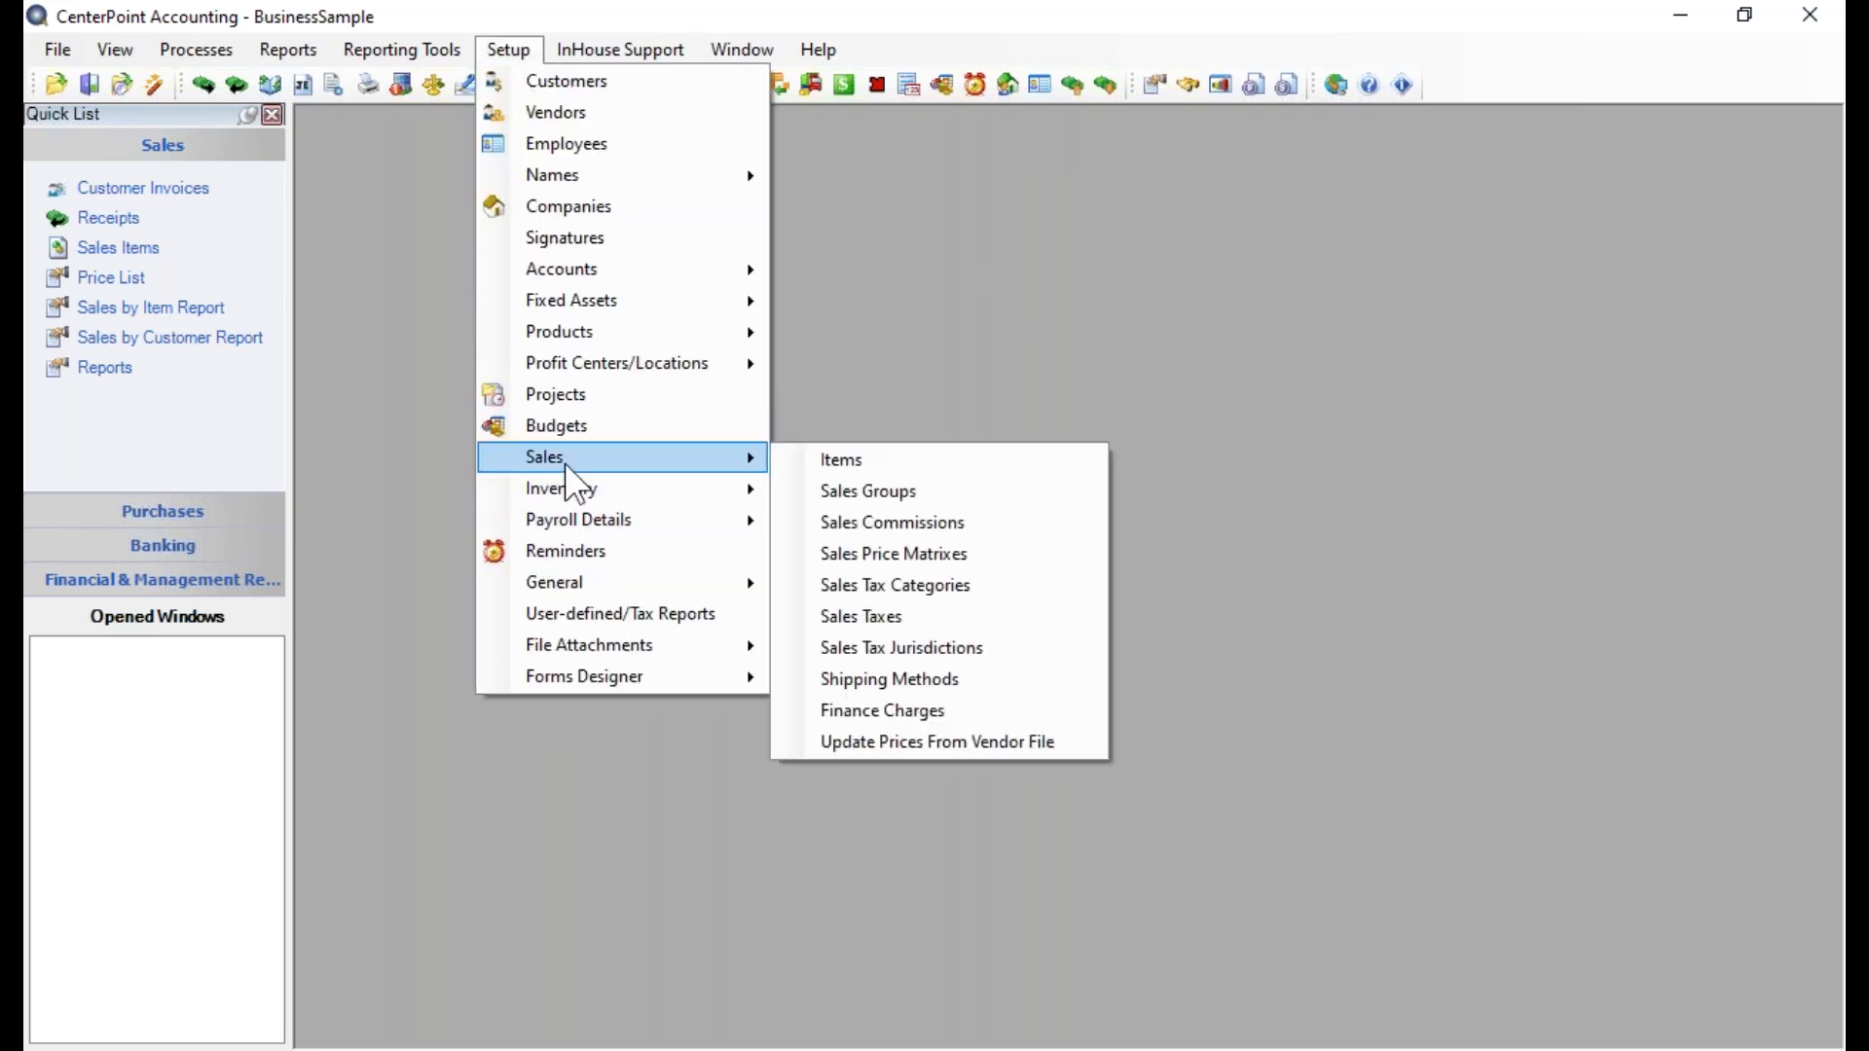
click(832, 467)
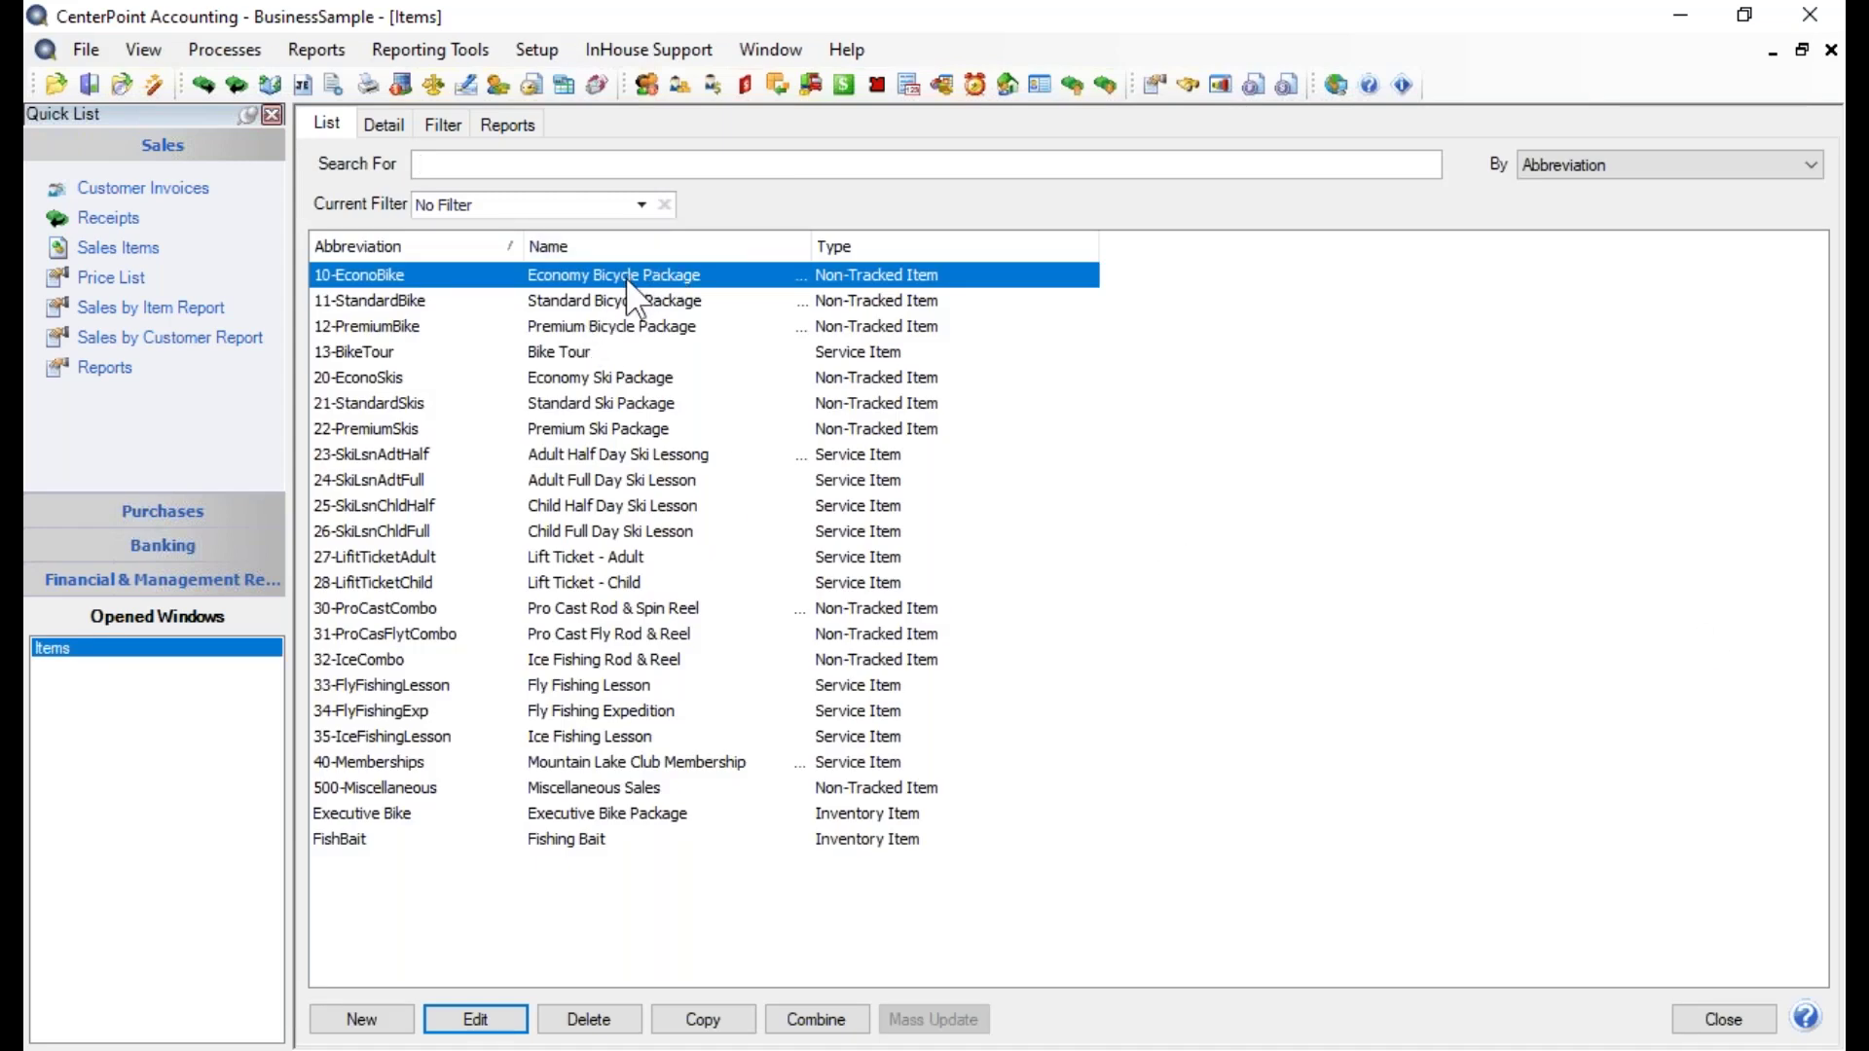
double_click(629, 284)
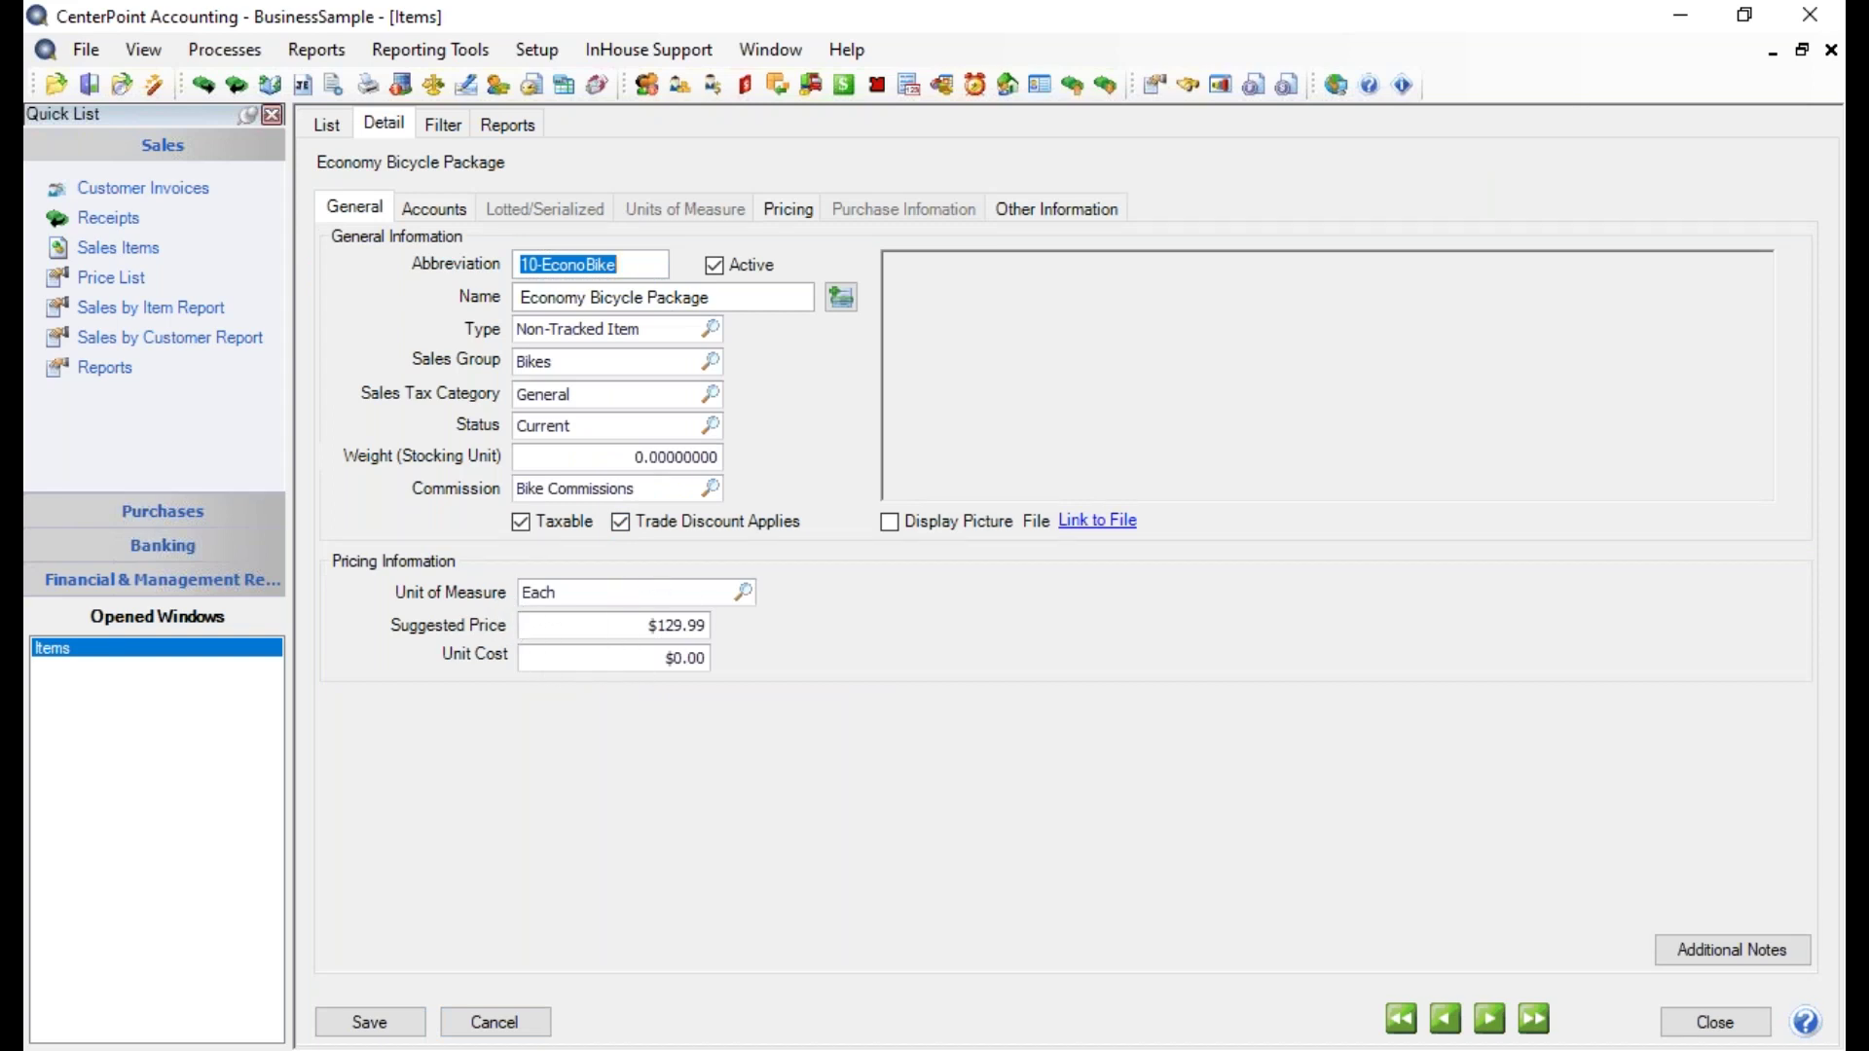
click(369, 1021)
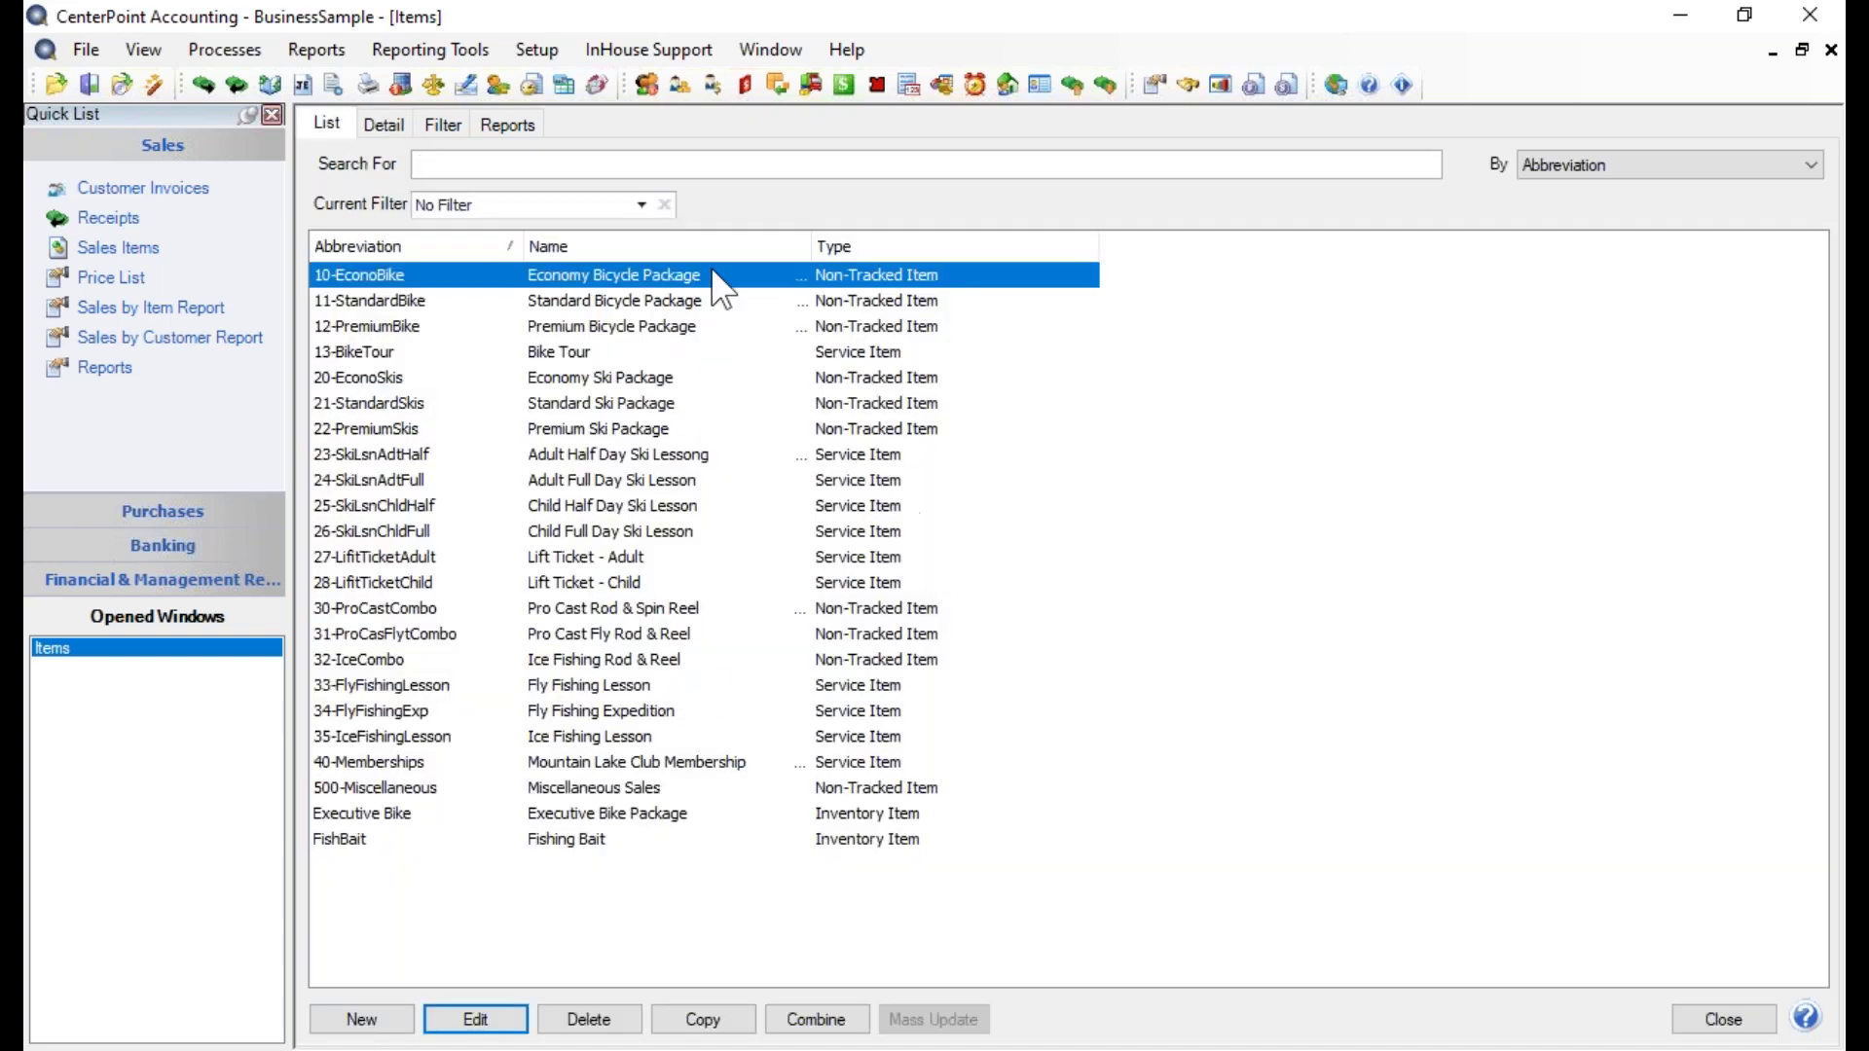
Check the pricing unit of measure of the Adult Full Day Ski Lesson item, save it and close Items
click(670, 479)
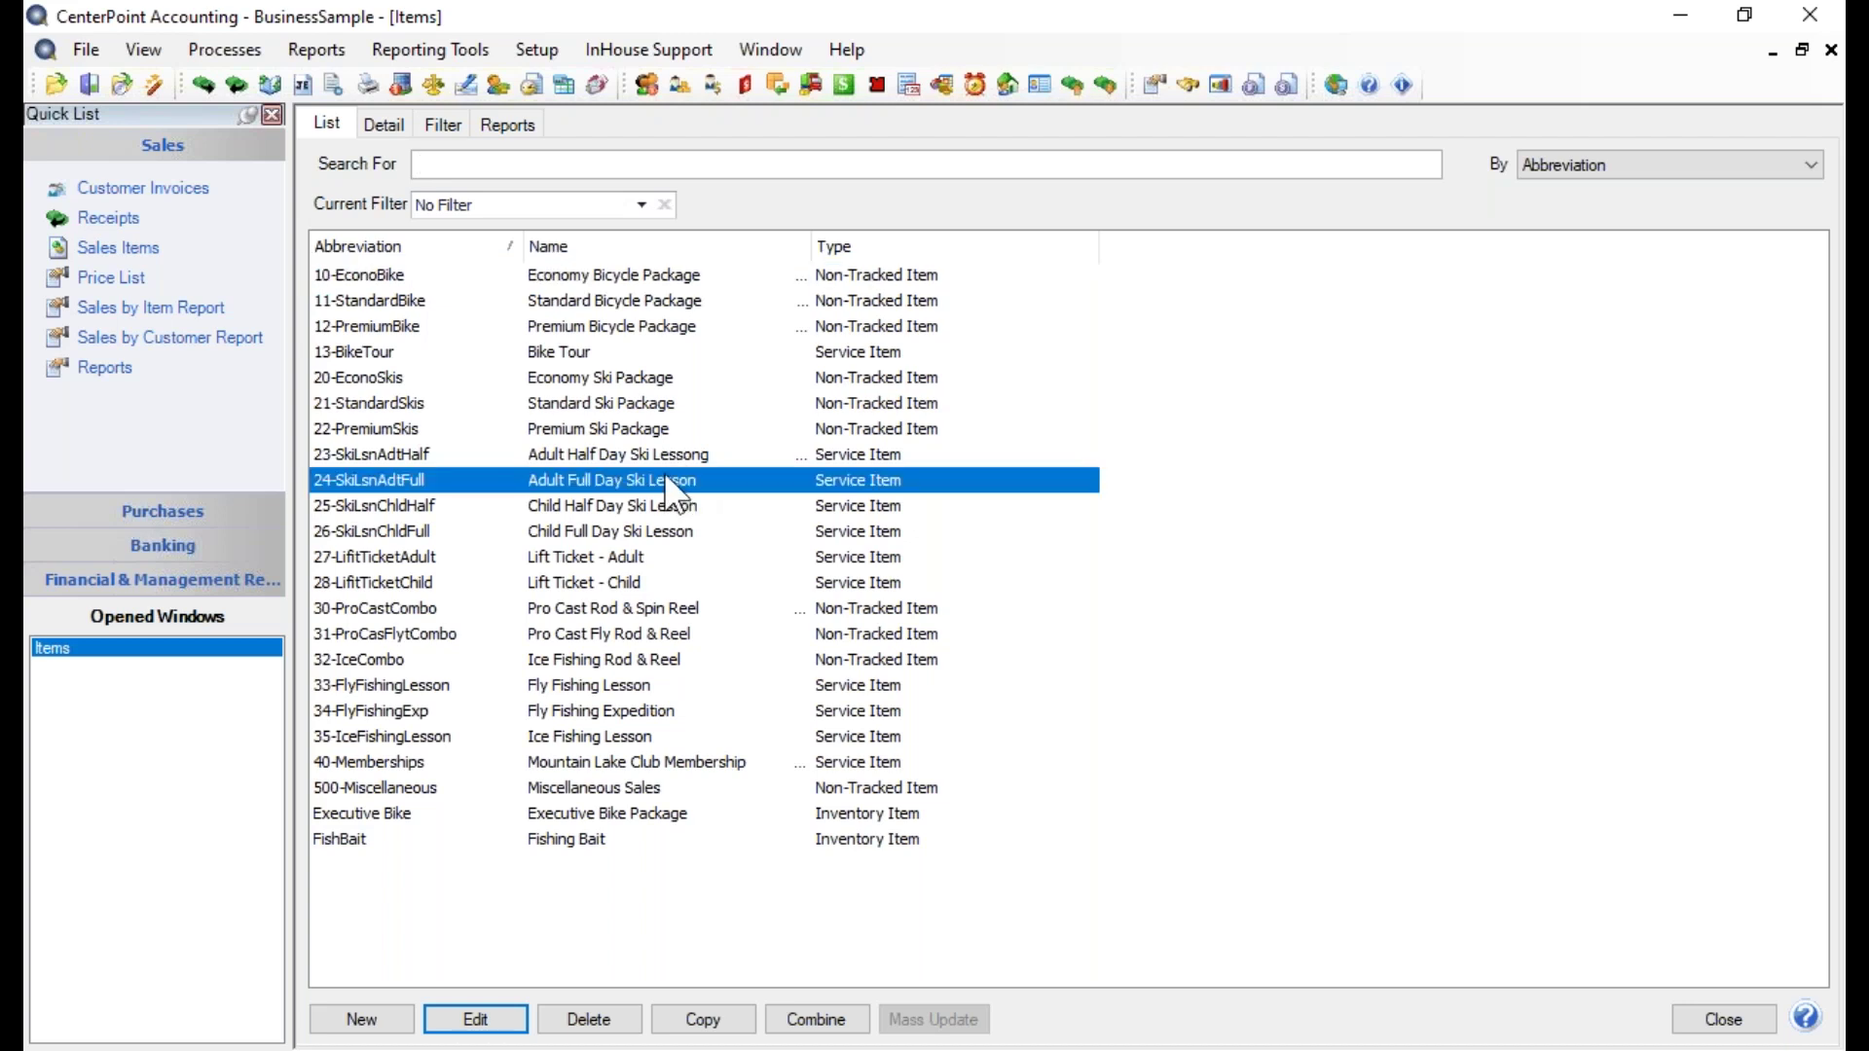
double_click(668, 477)
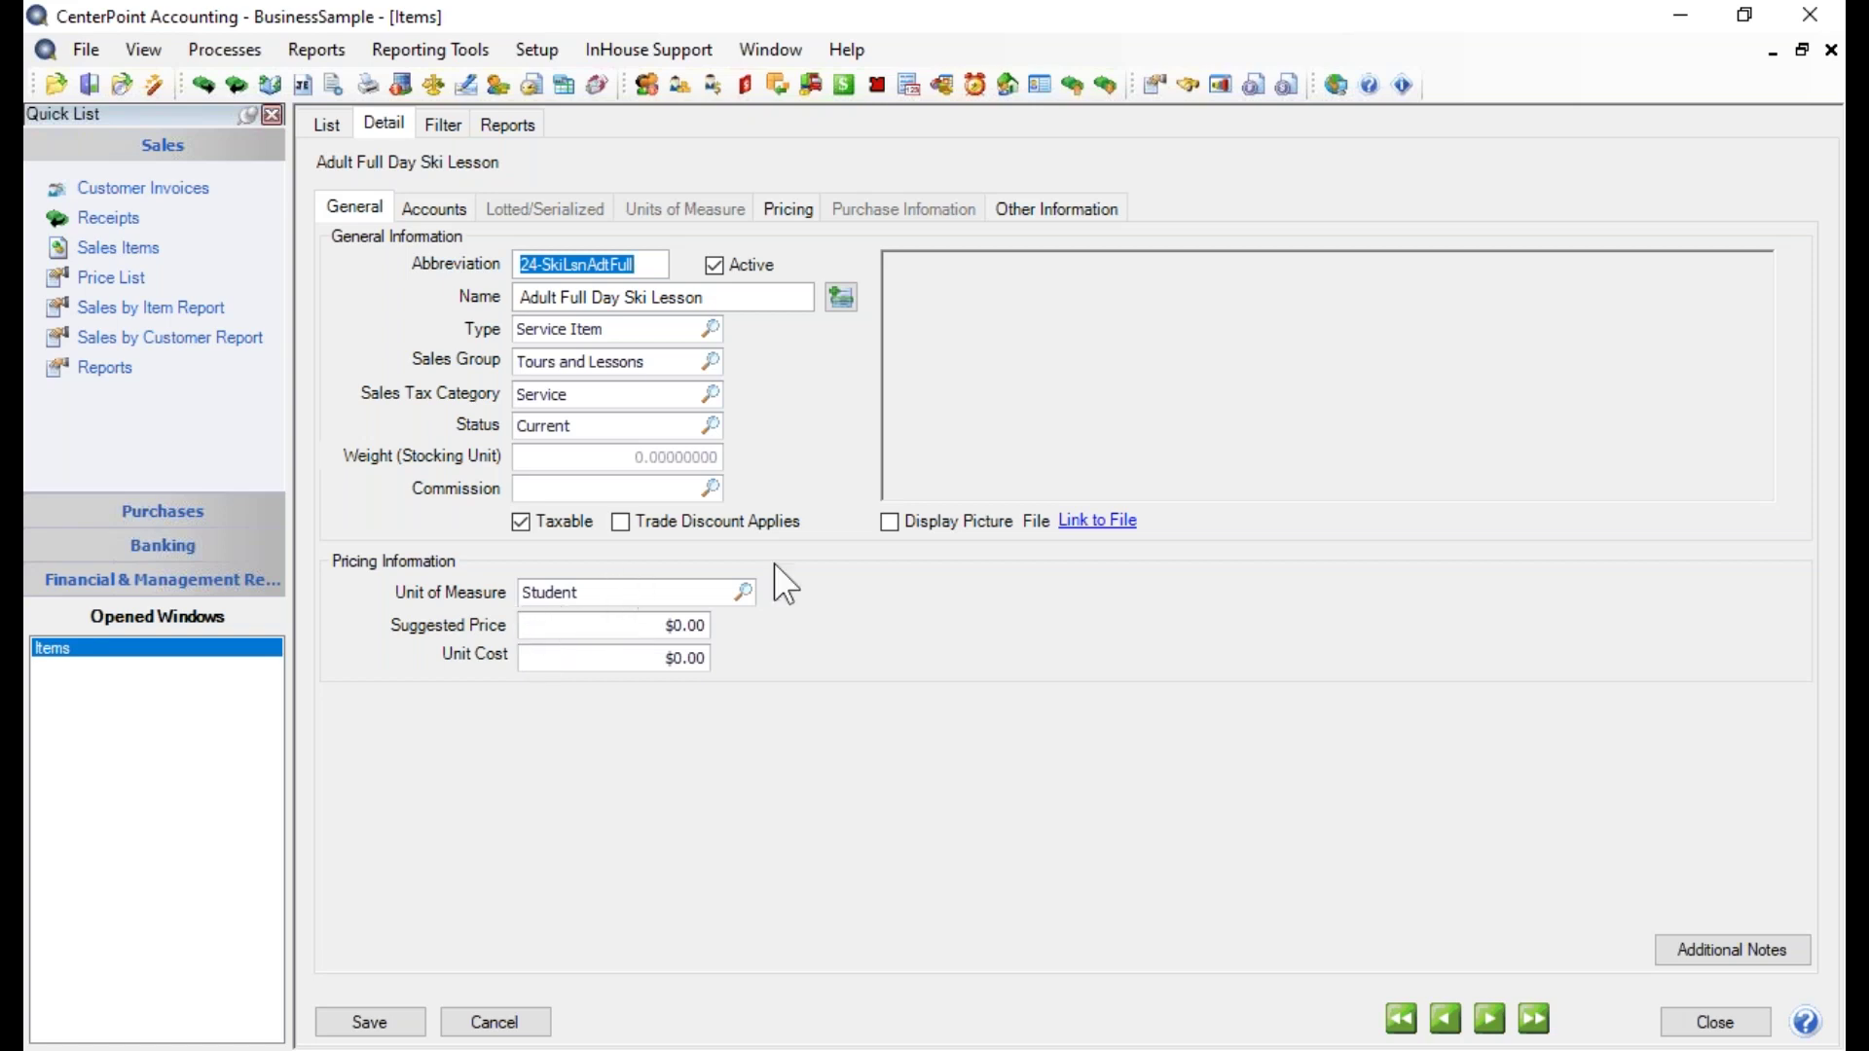
click(369, 1021)
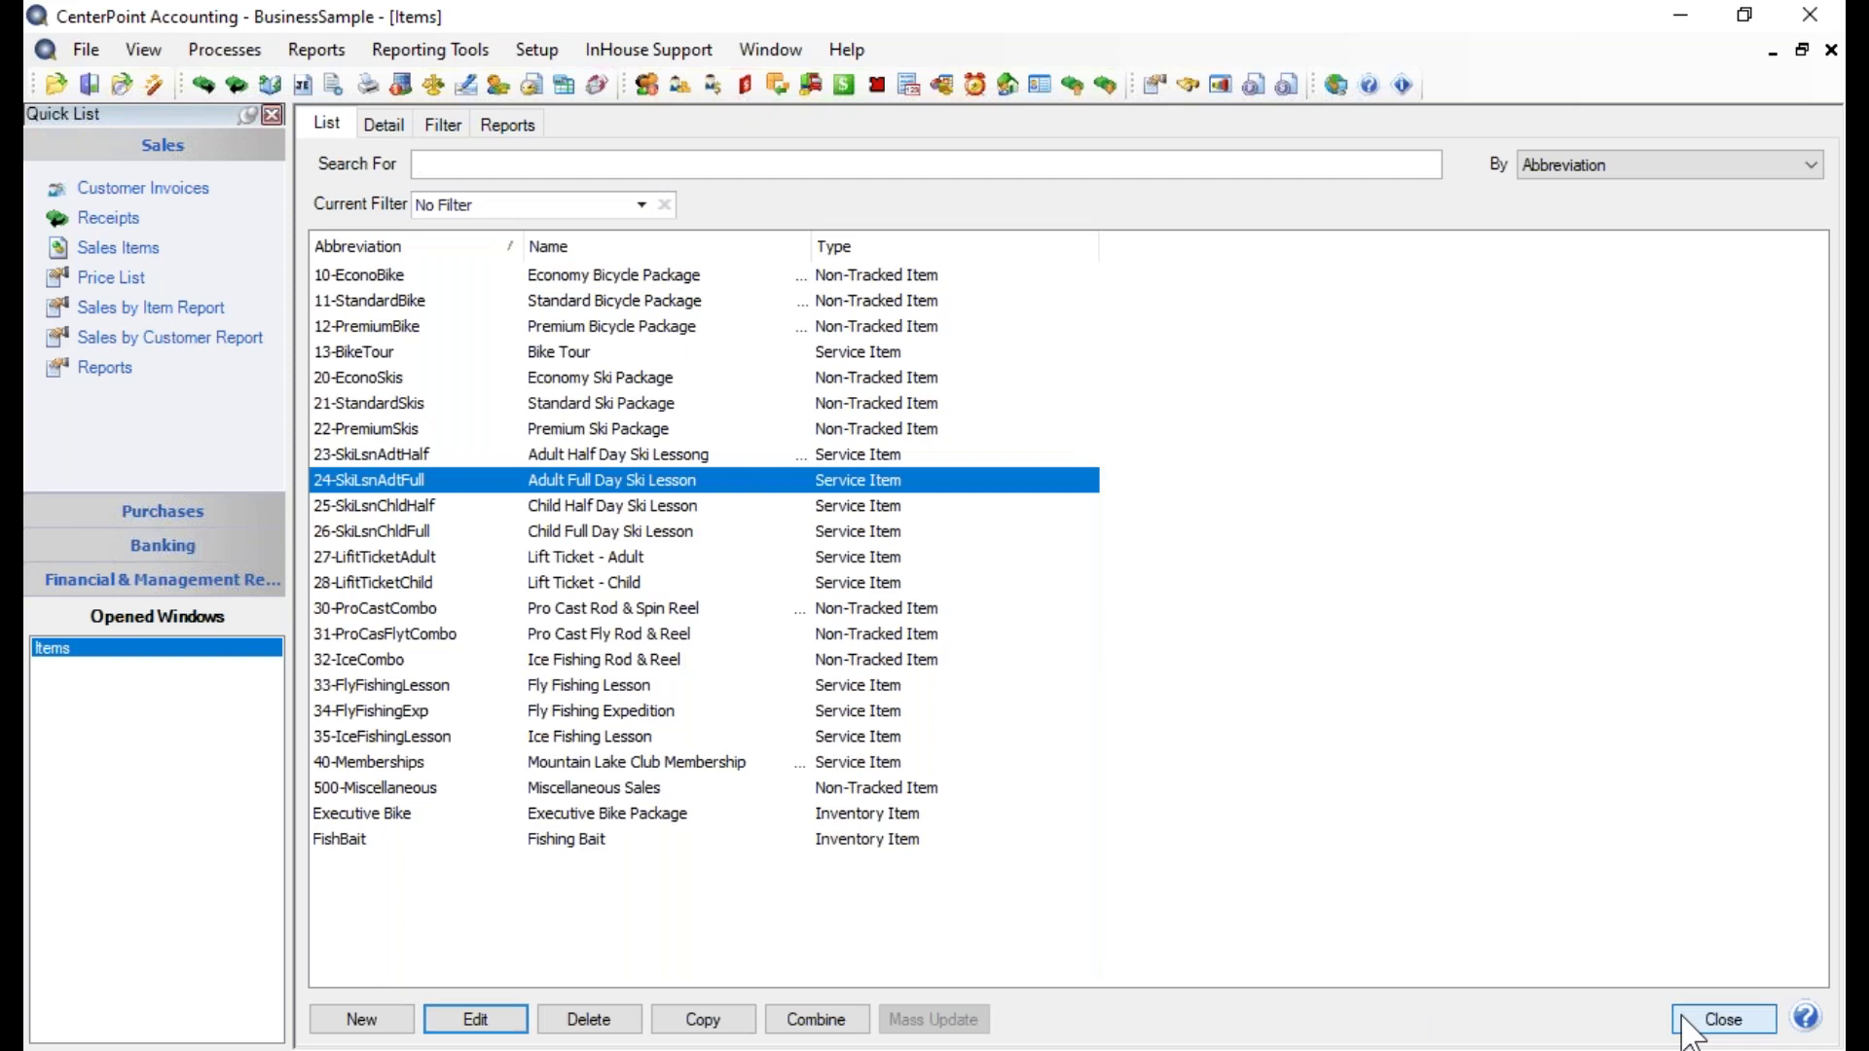
click(1713, 1019)
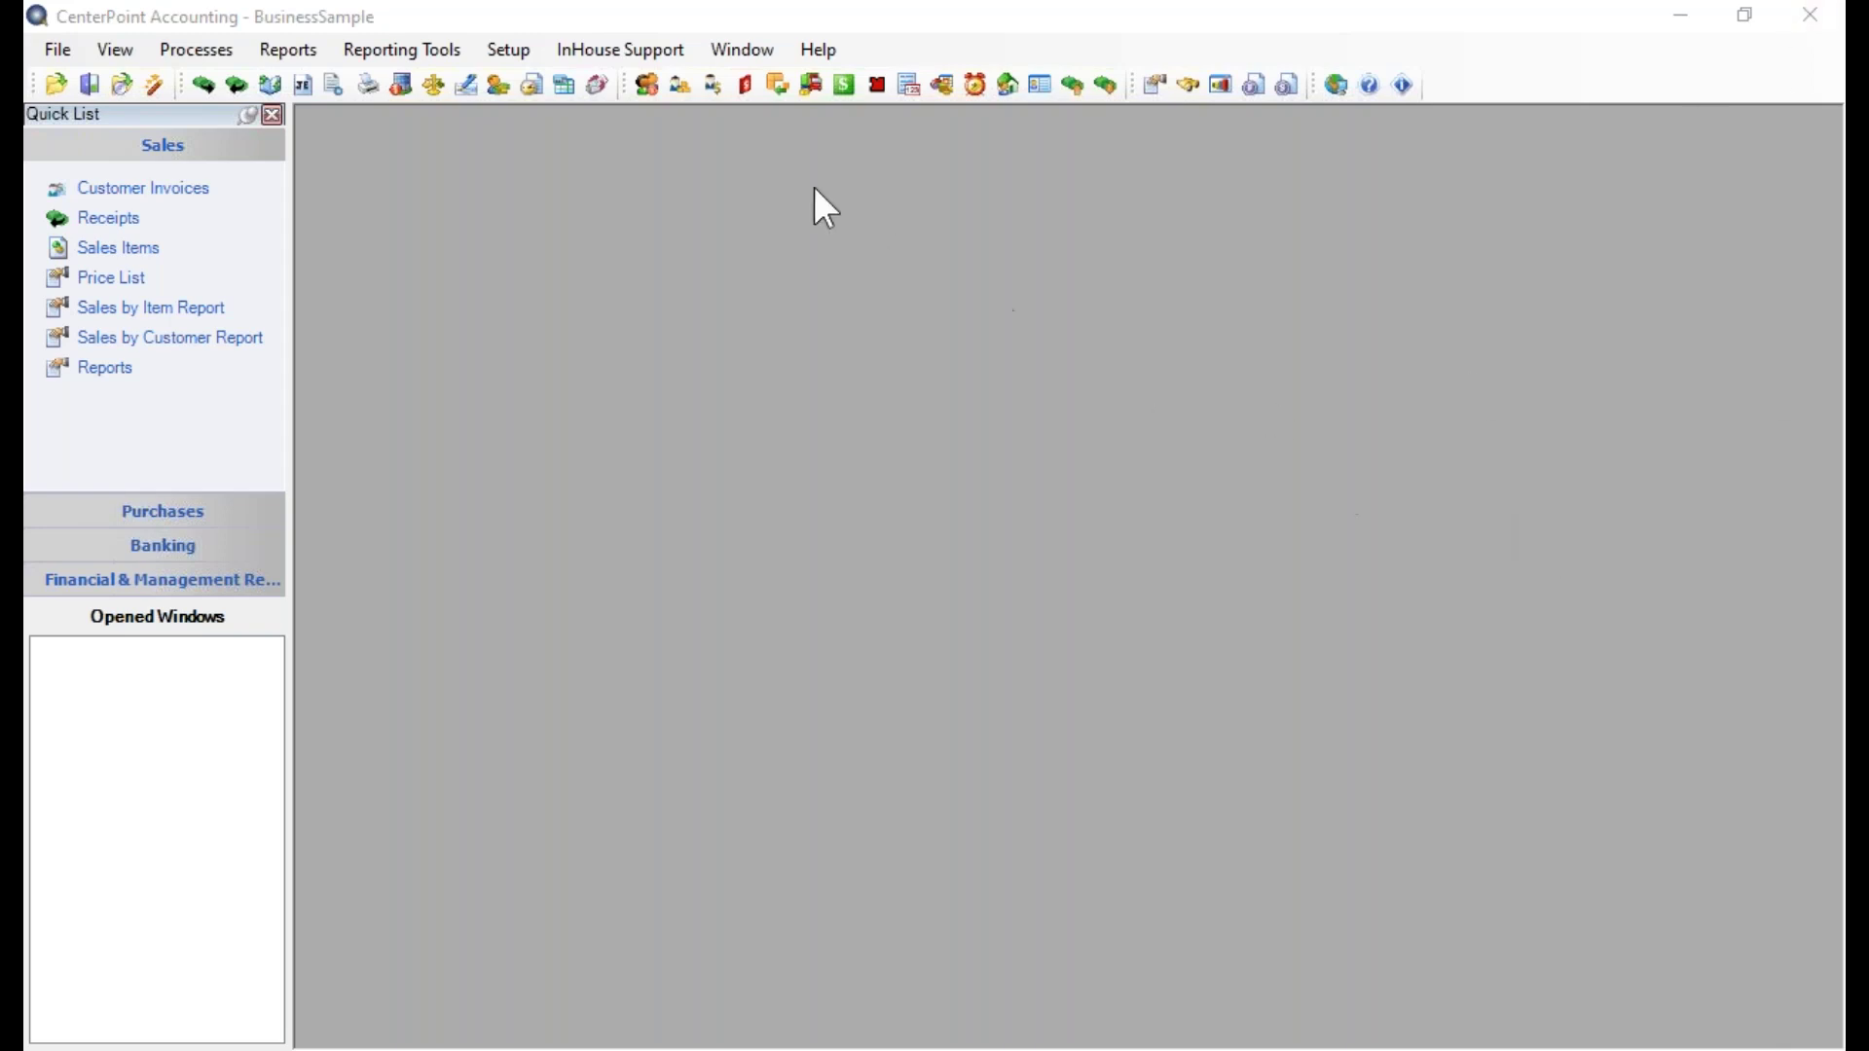
Open the Units Of Measure setup, change the Dozen unit's abbreviation to doz, and save it
click(533, 49)
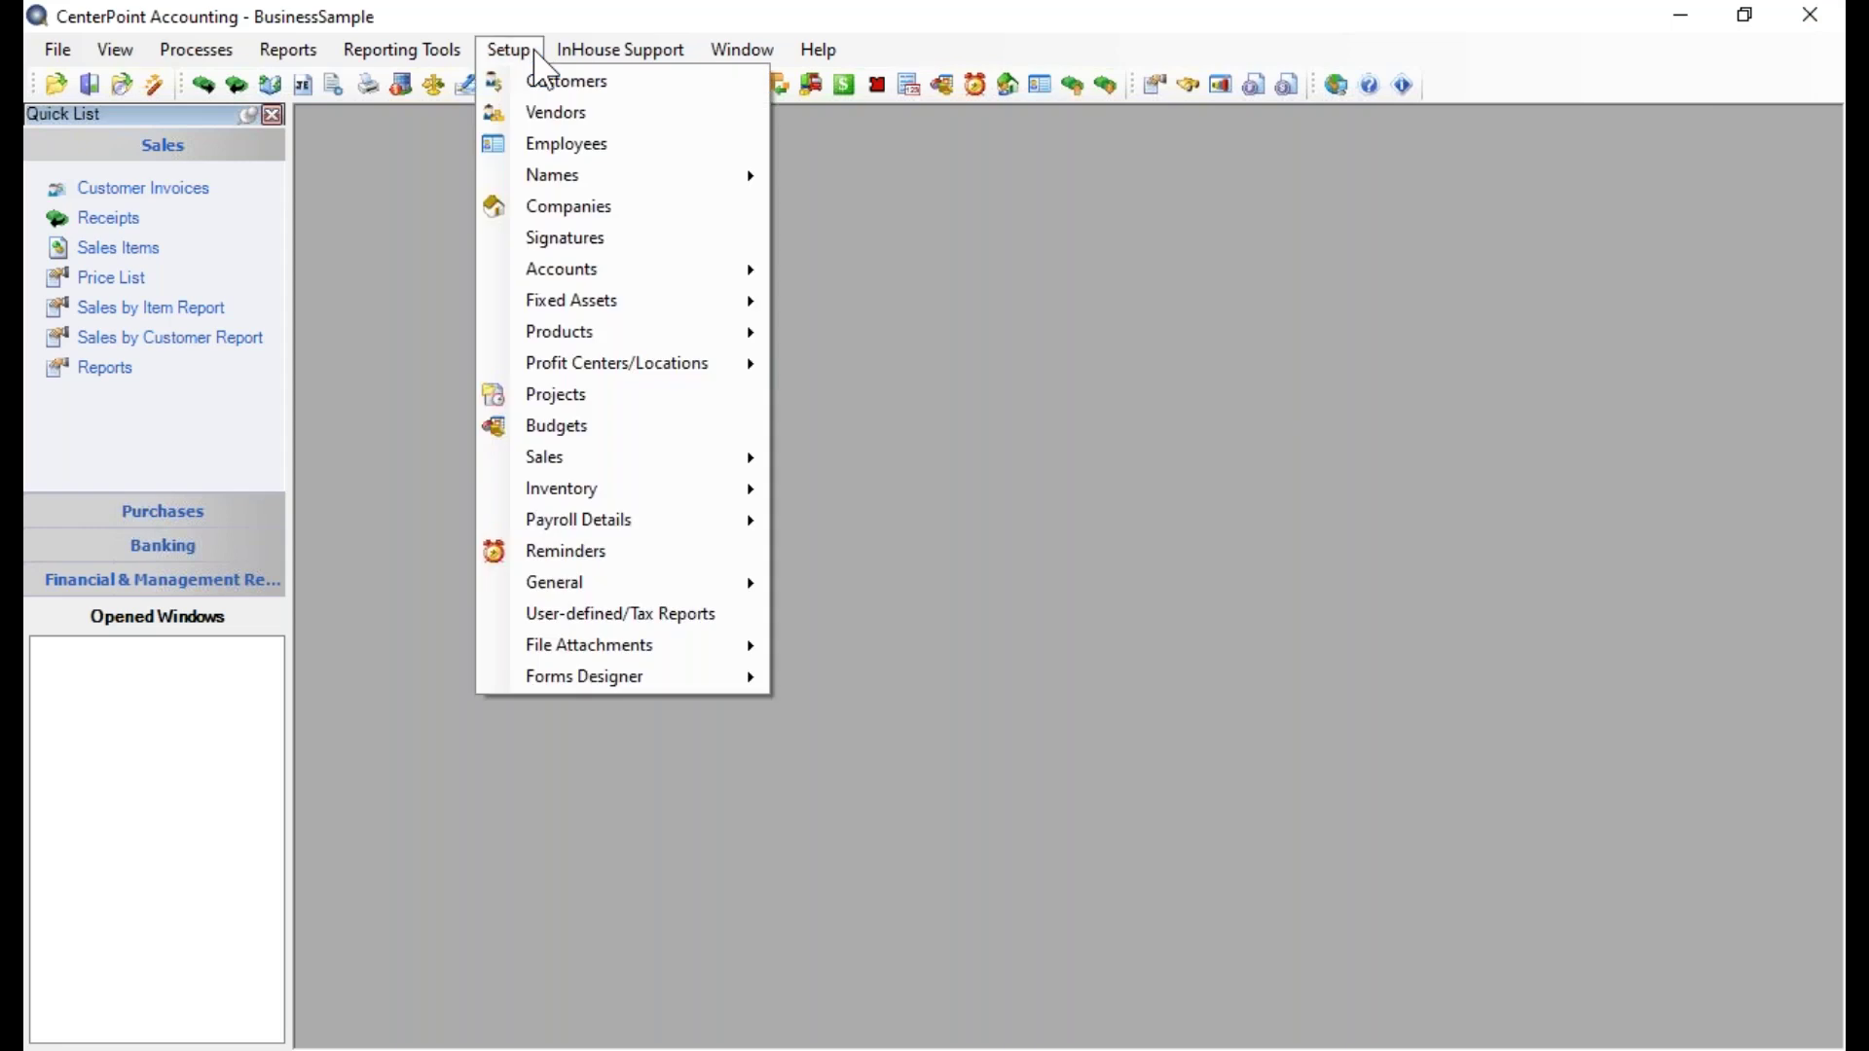
mouse_move(563, 584)
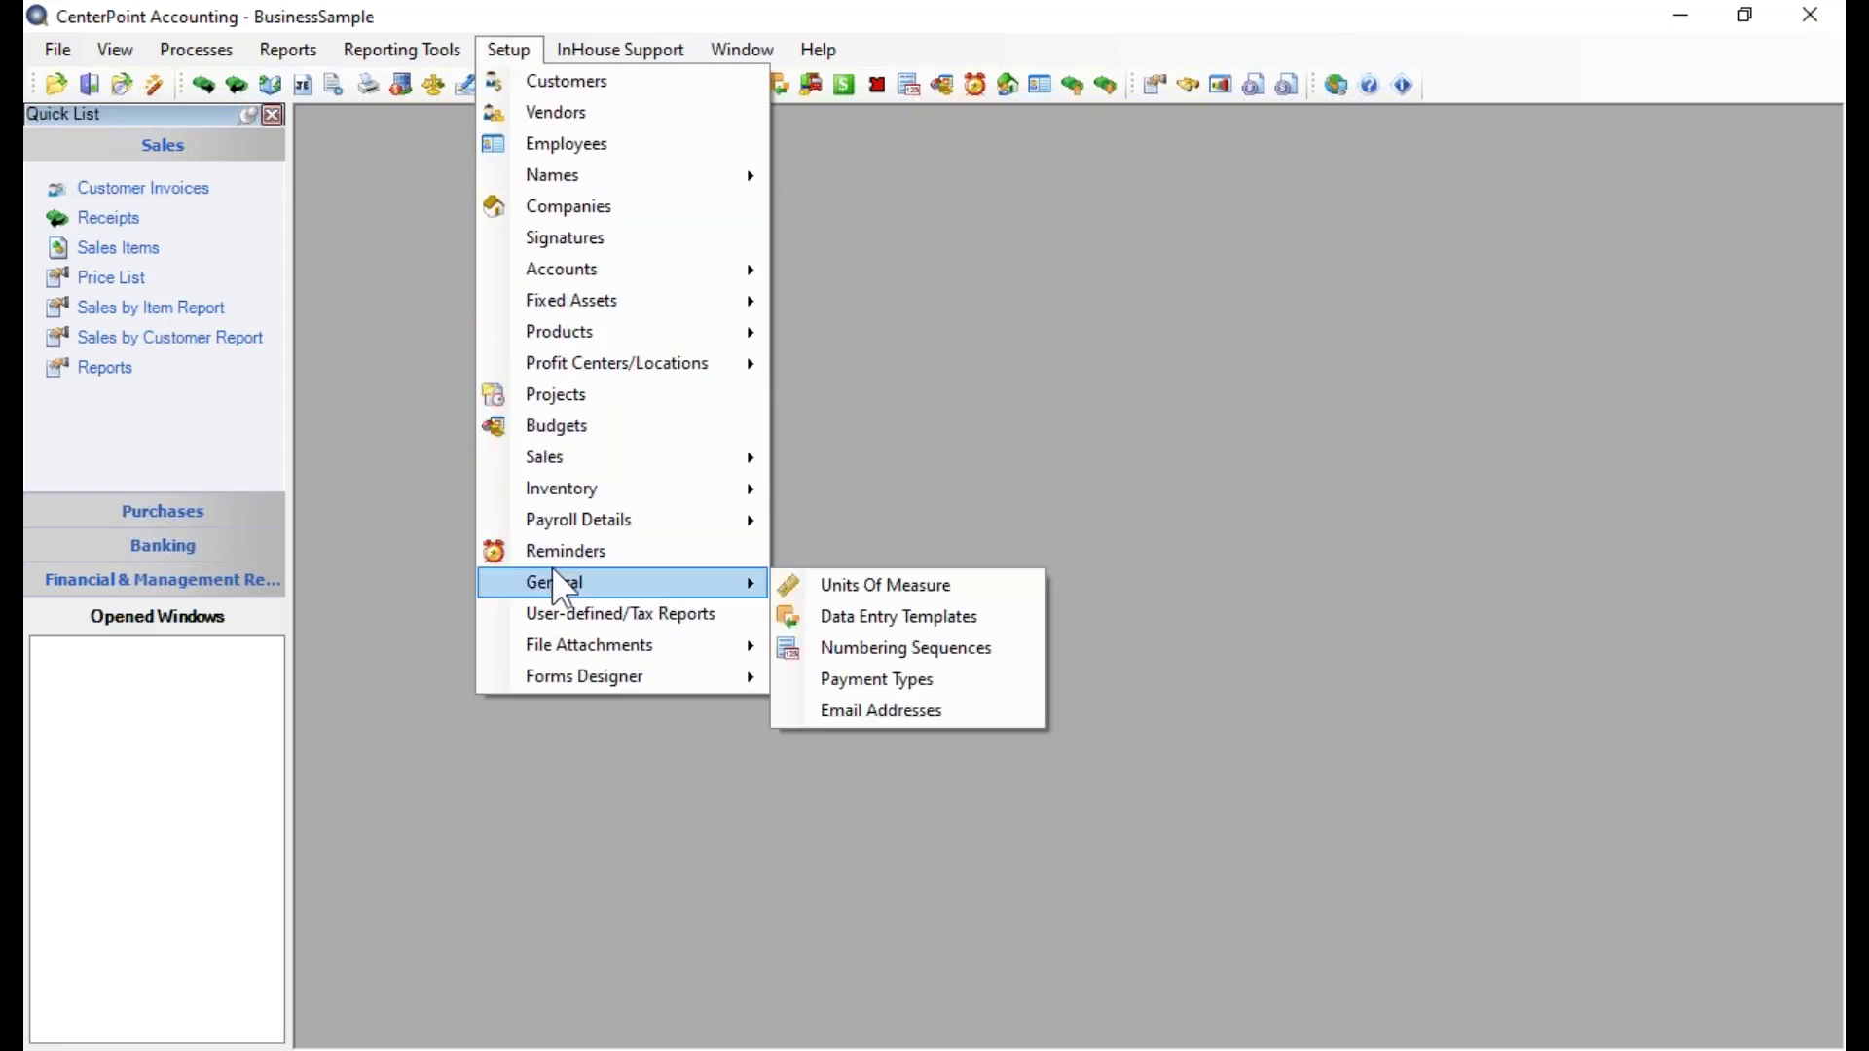
click(821, 587)
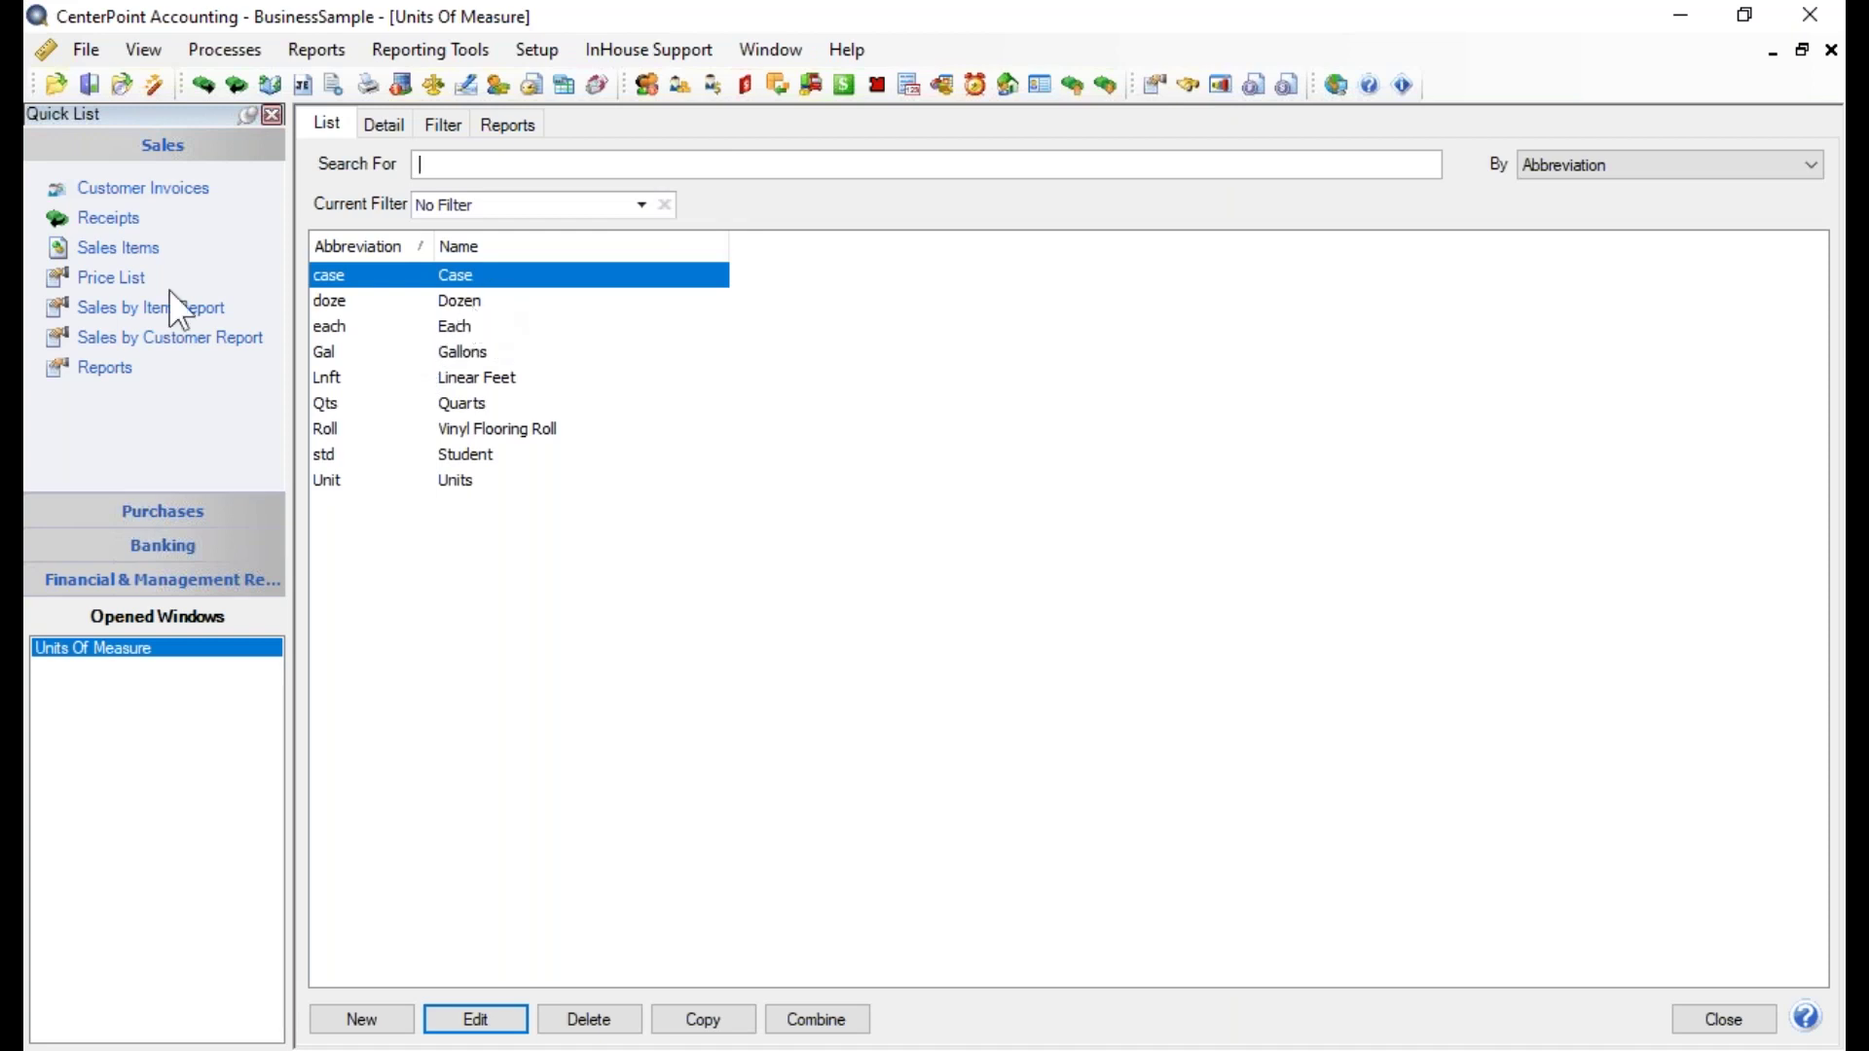
click(323, 306)
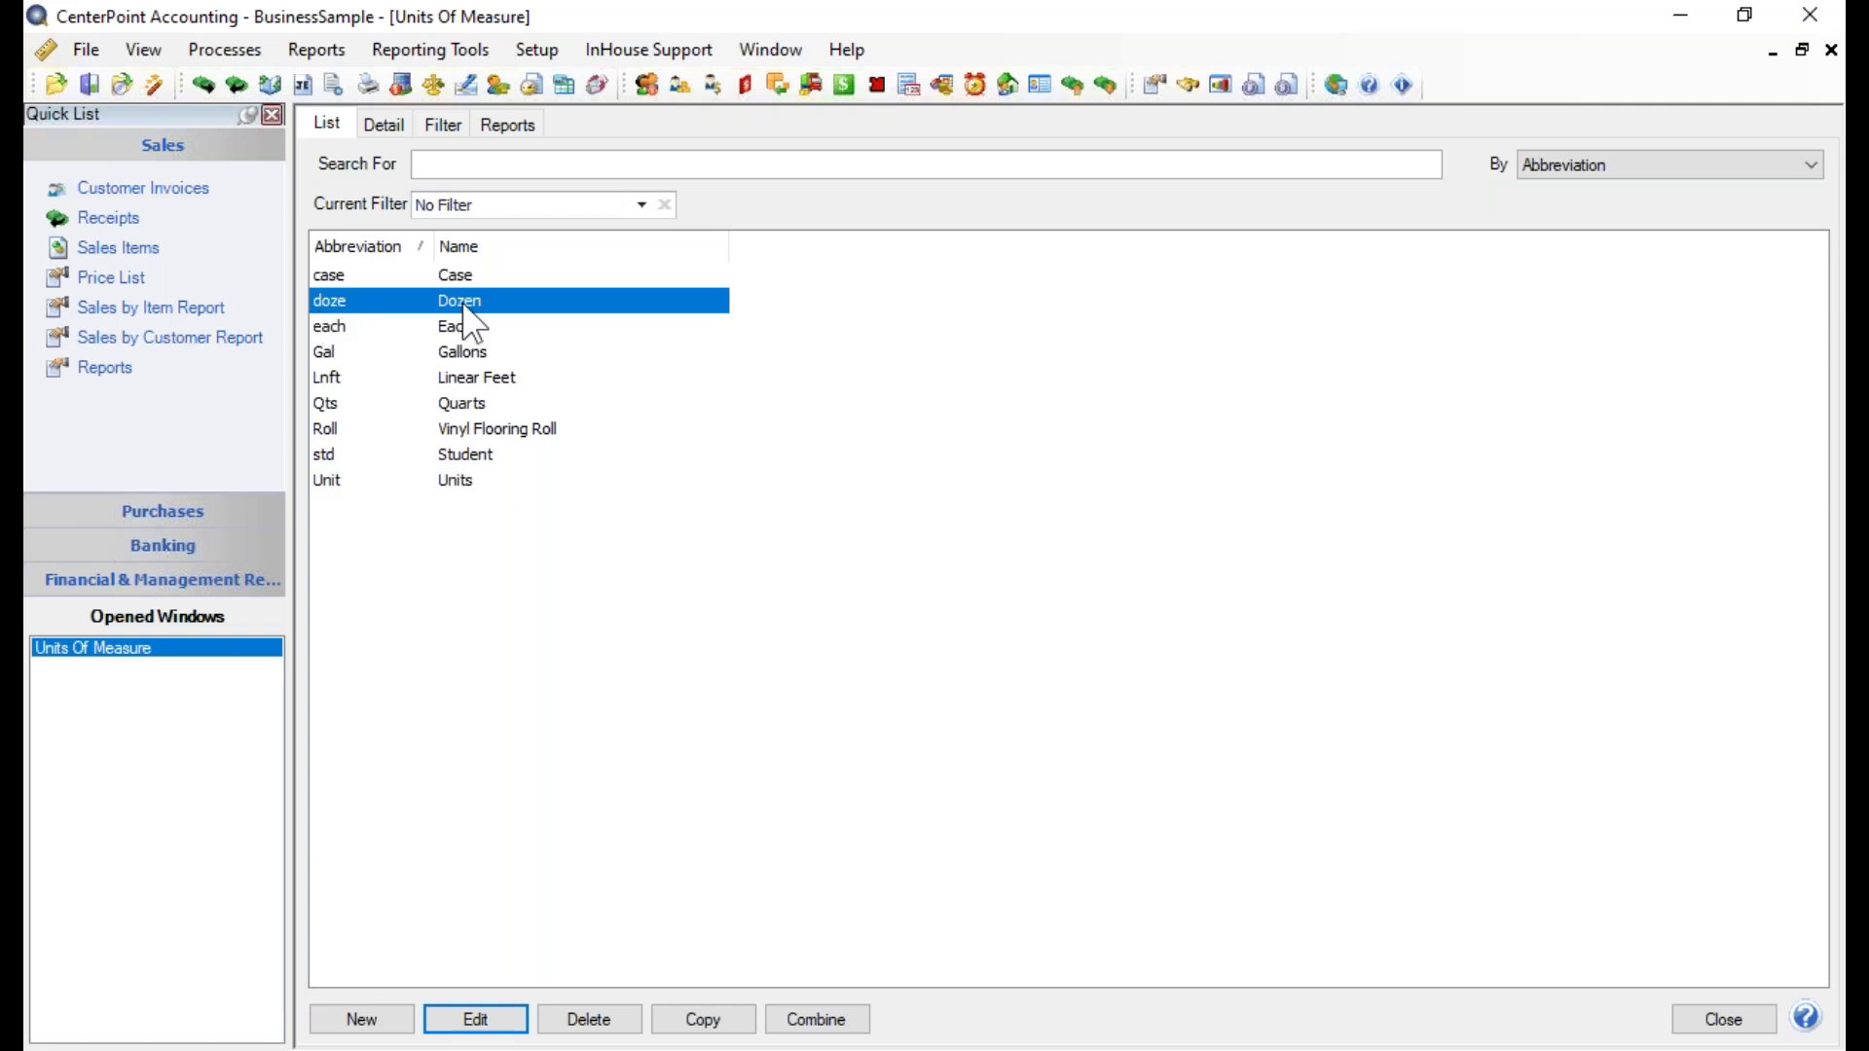
click(477, 1020)
text(doz)
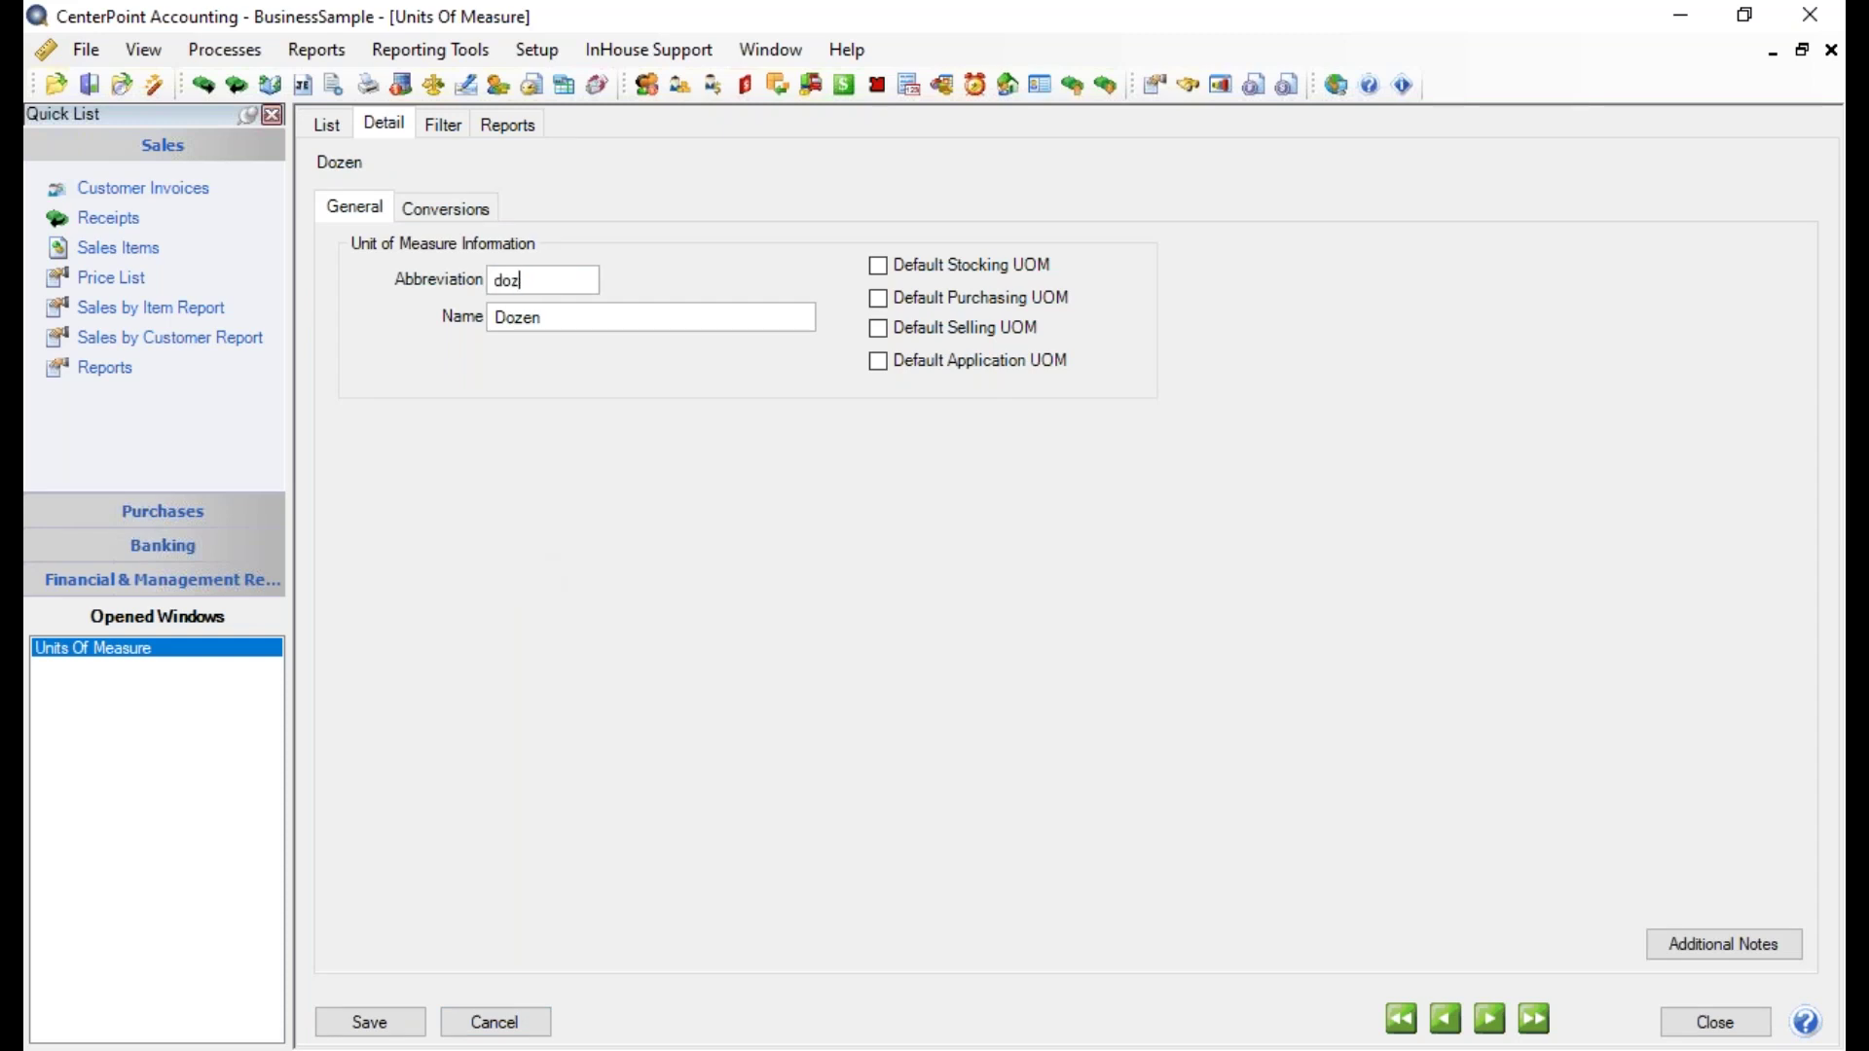
click(331, 1024)
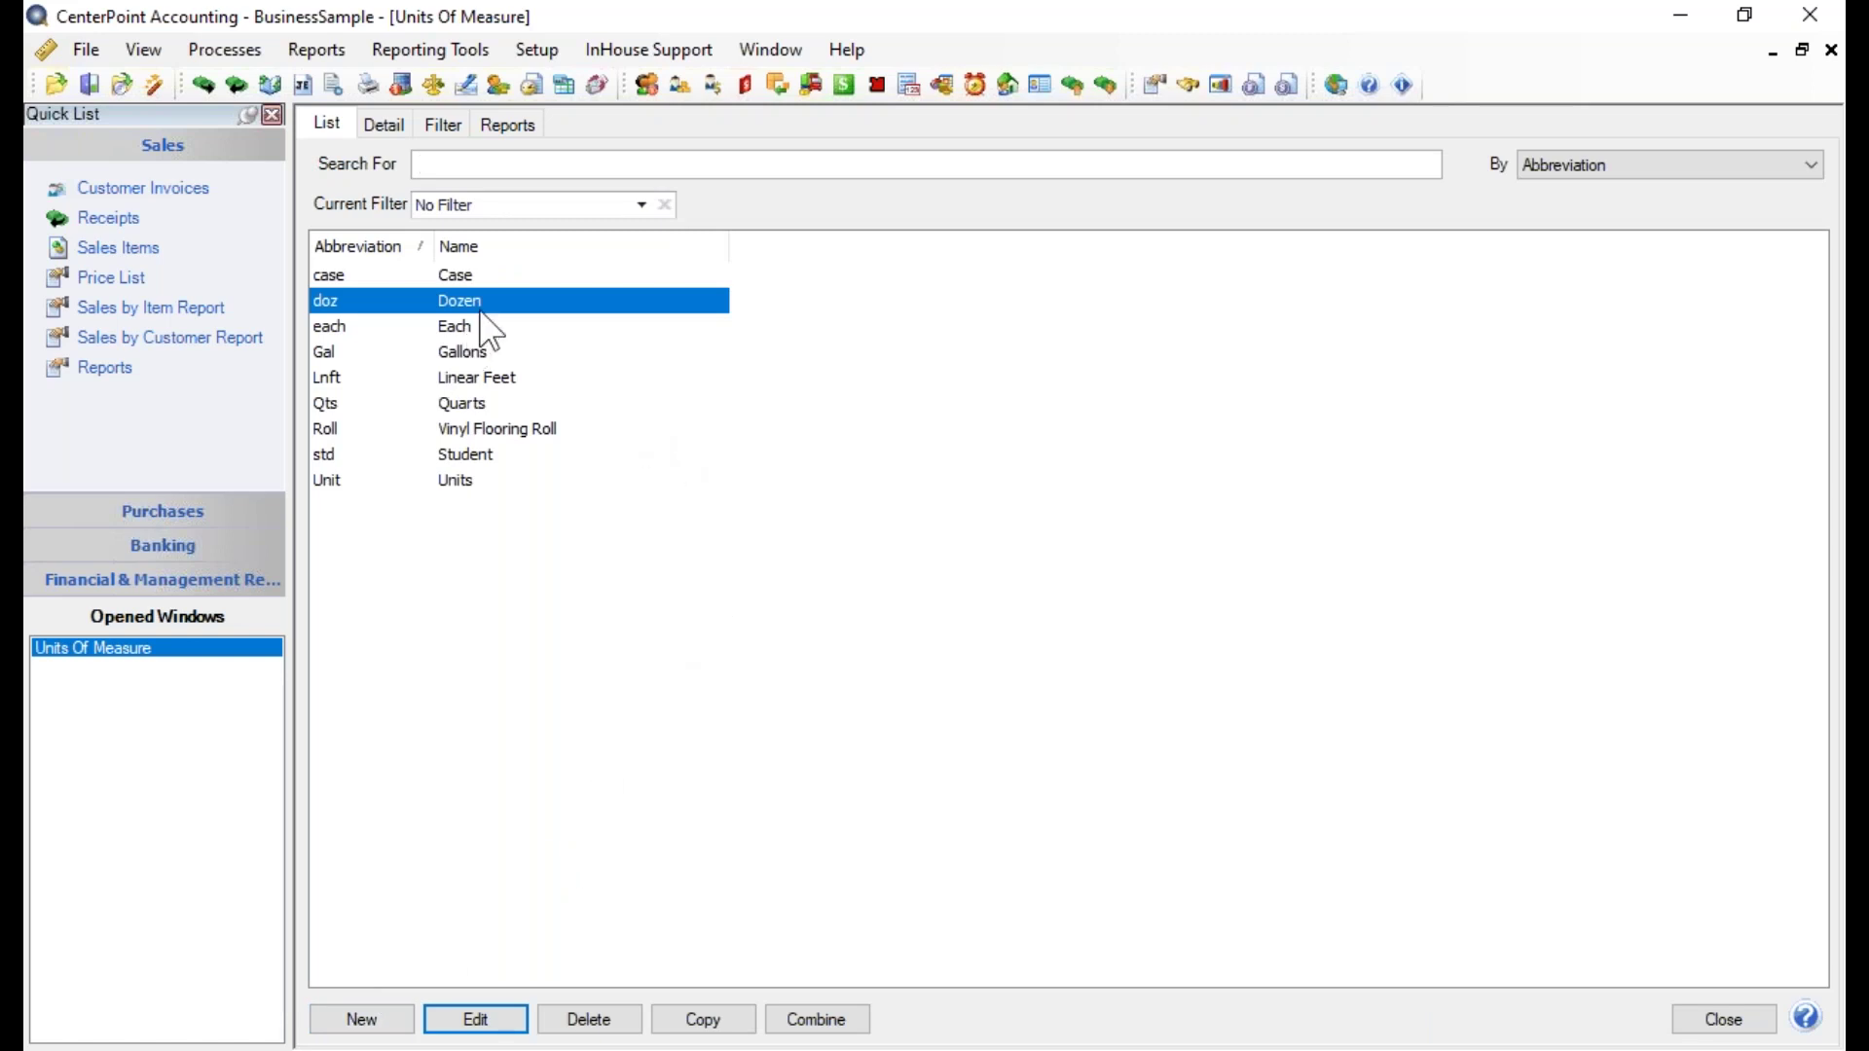
Start a copy of the Dozen unit of measure, view its conversion settings, and discard the copy
click(703, 1019)
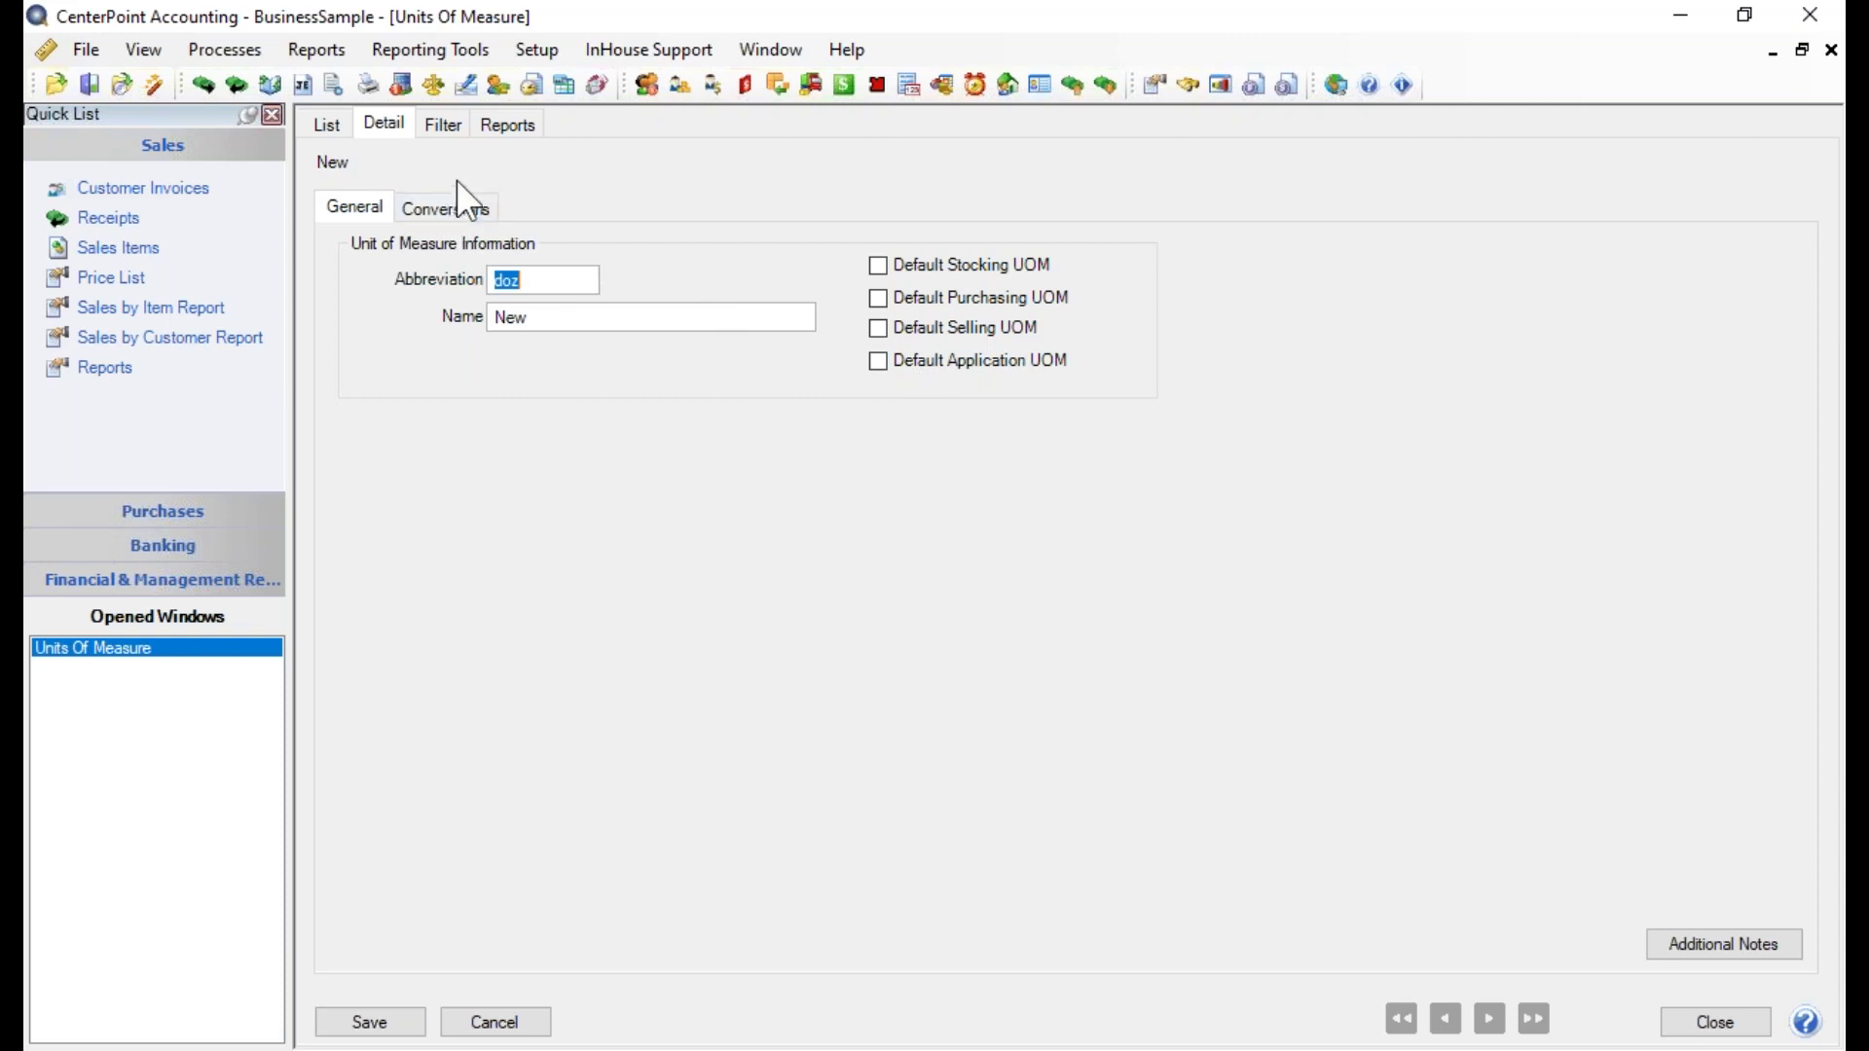
click(458, 208)
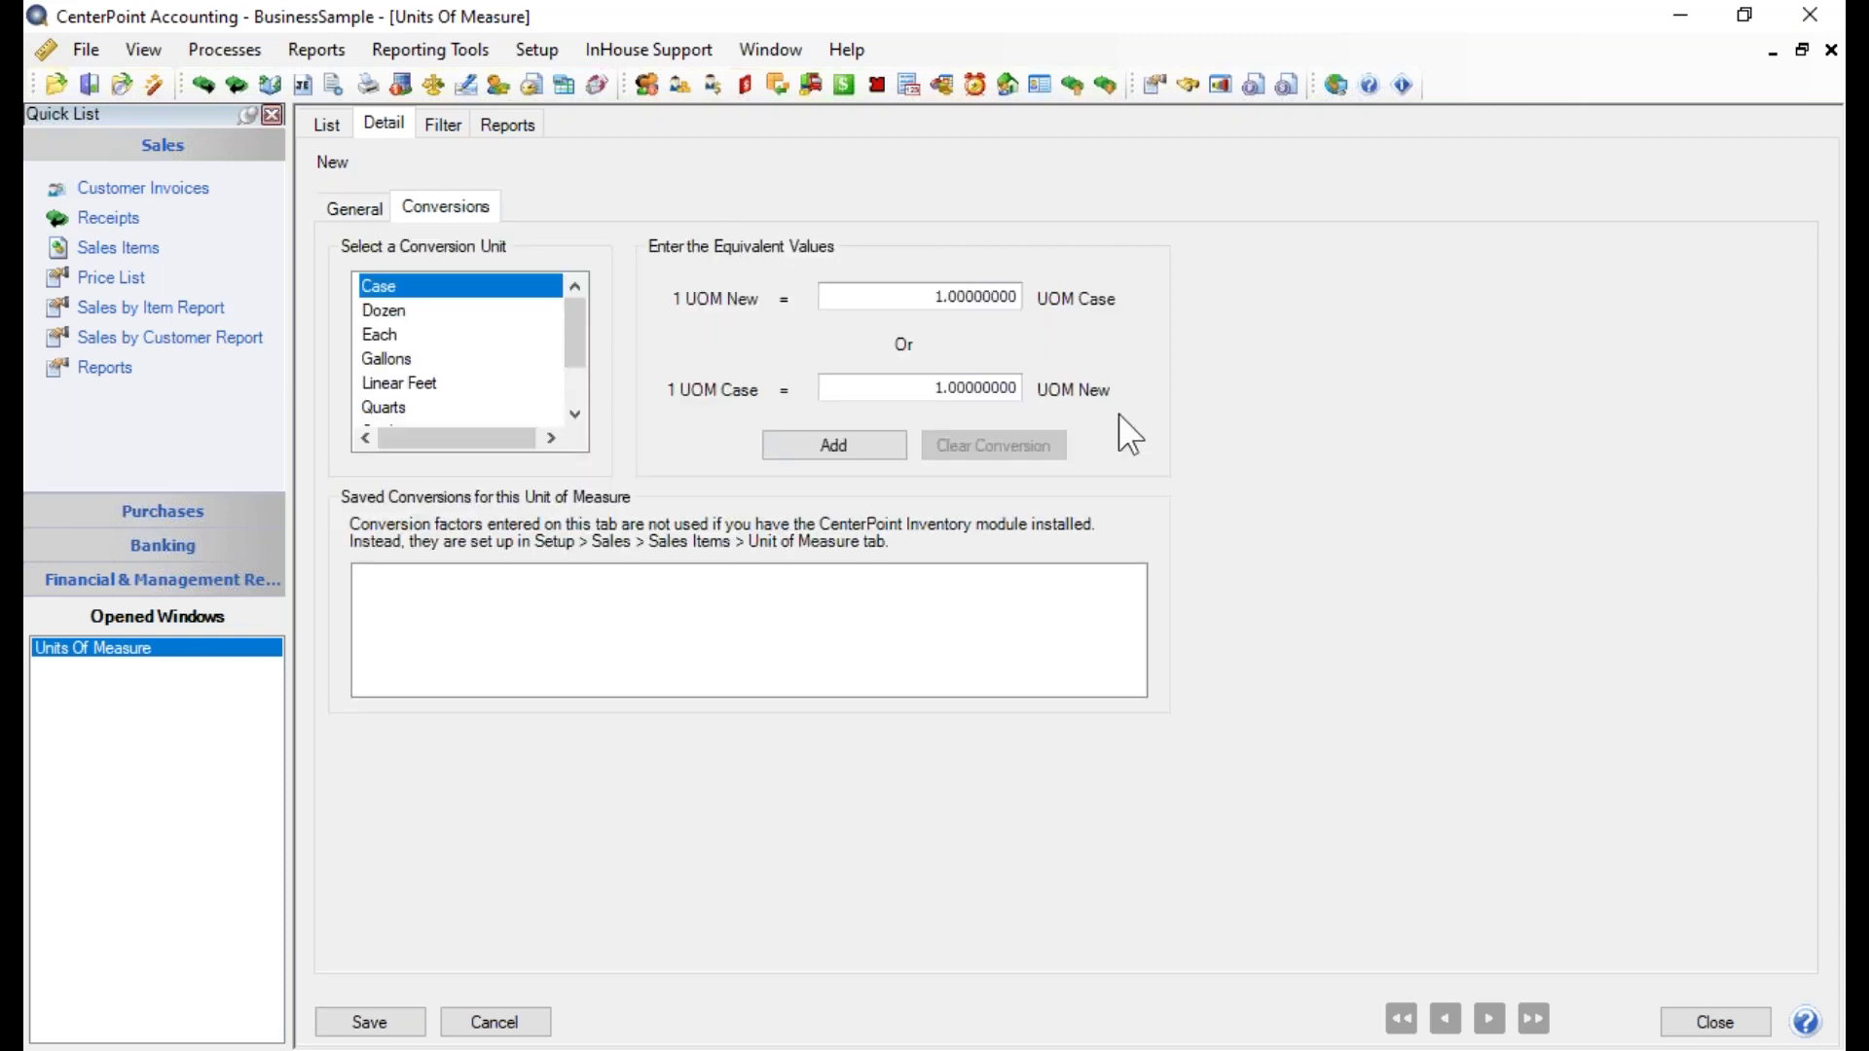
click(494, 1022)
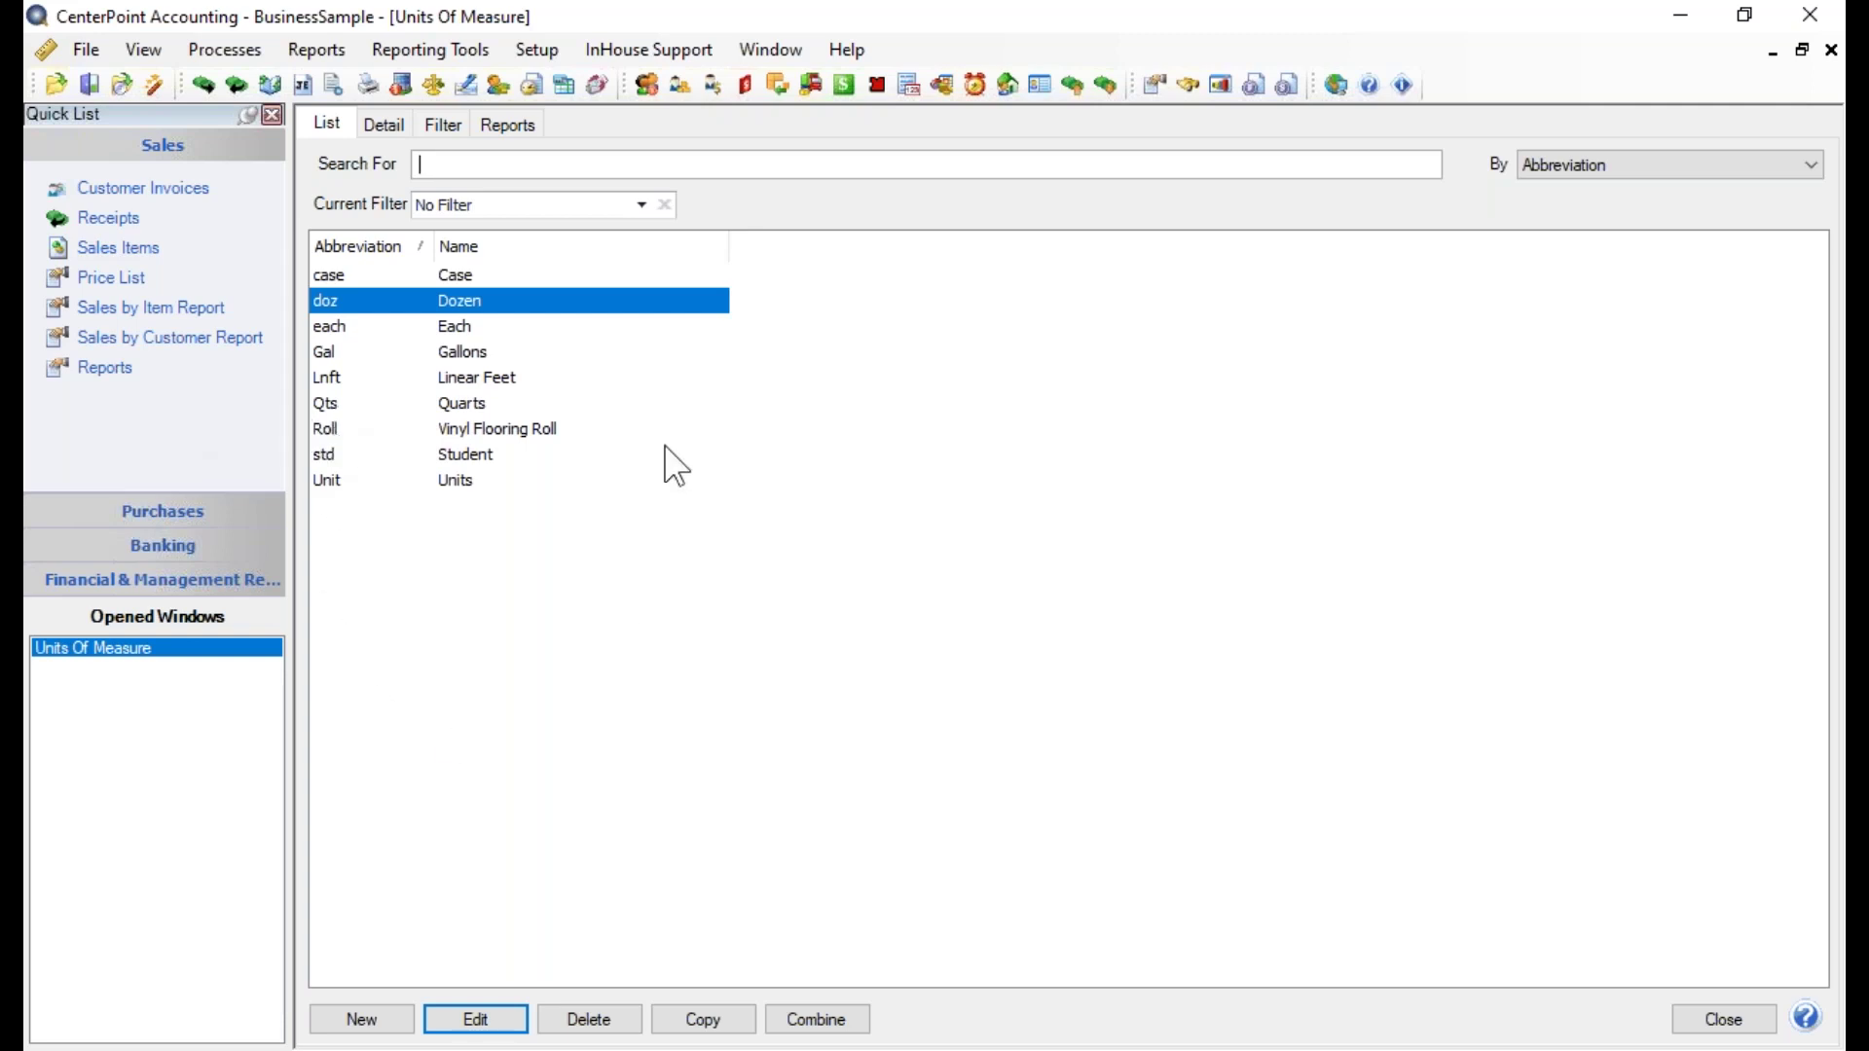
Create and save a new unit of measure with the abbreviation Each and the name Each
click(385, 1024)
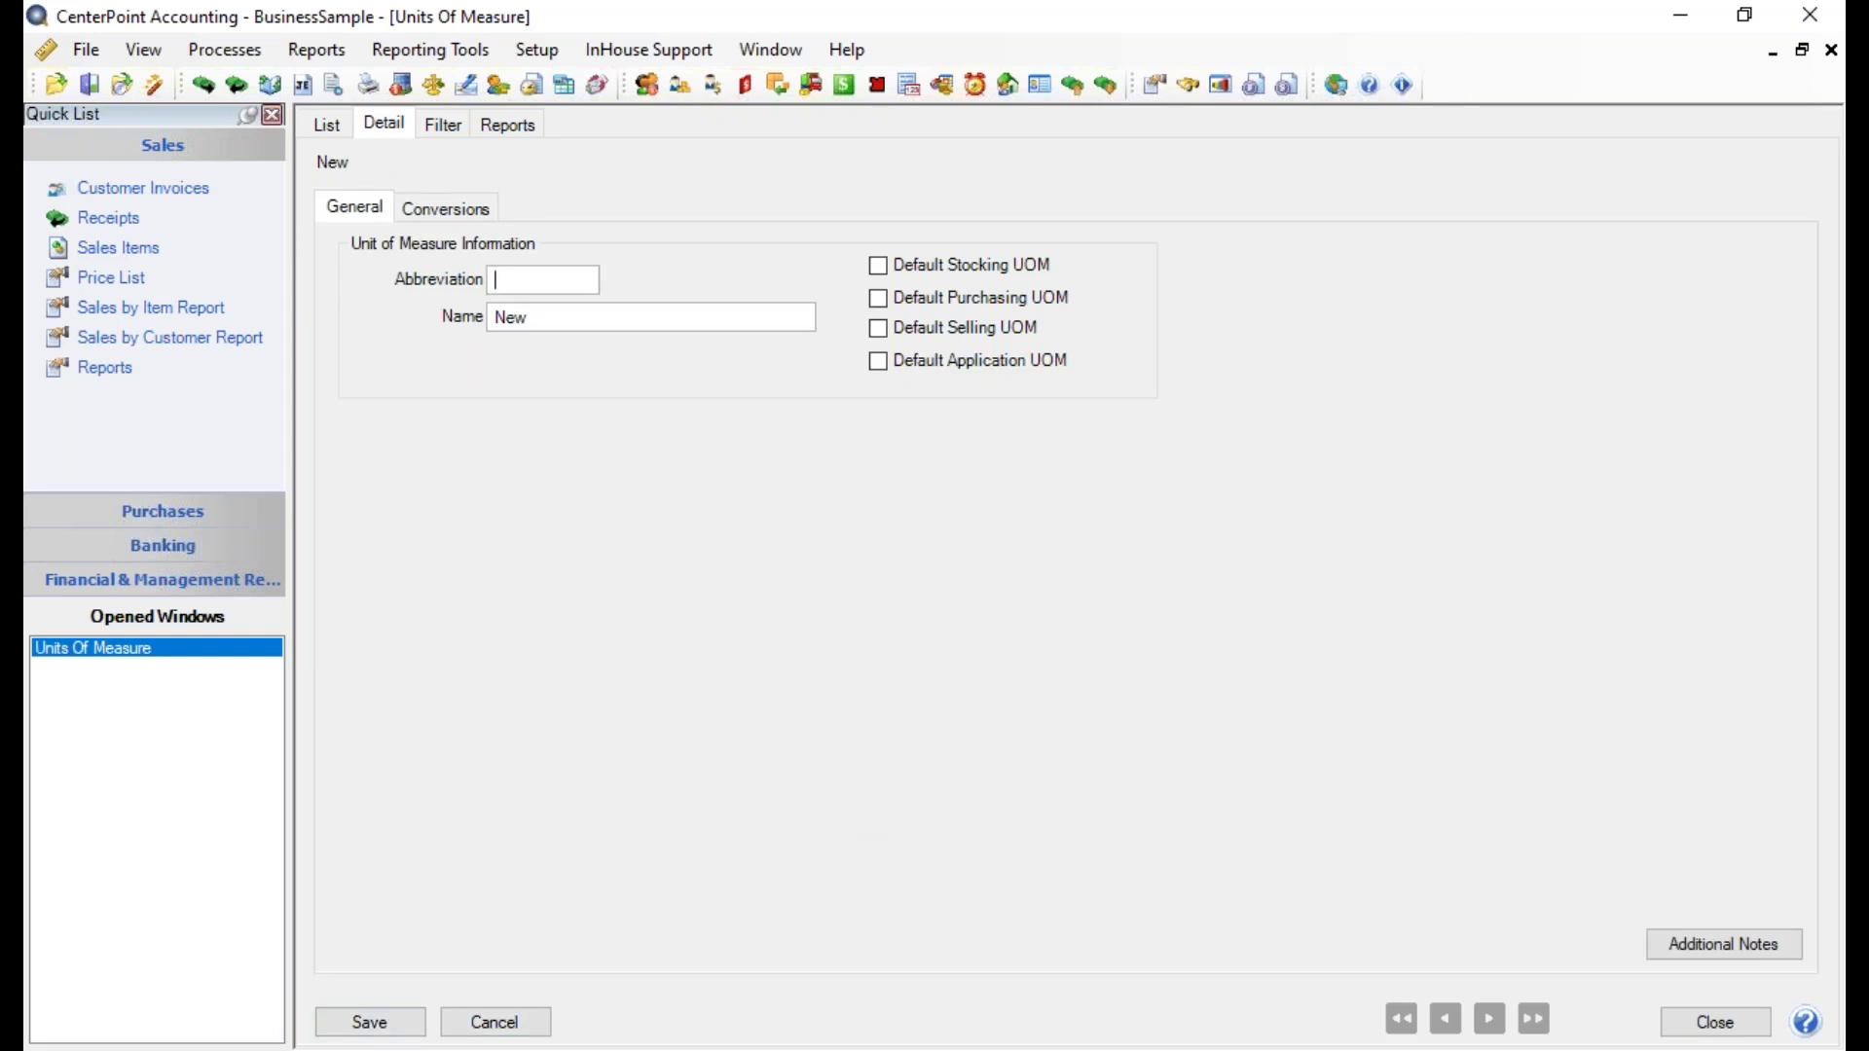
text(Each)
key(Tab)
text(Each)
key(Tab)
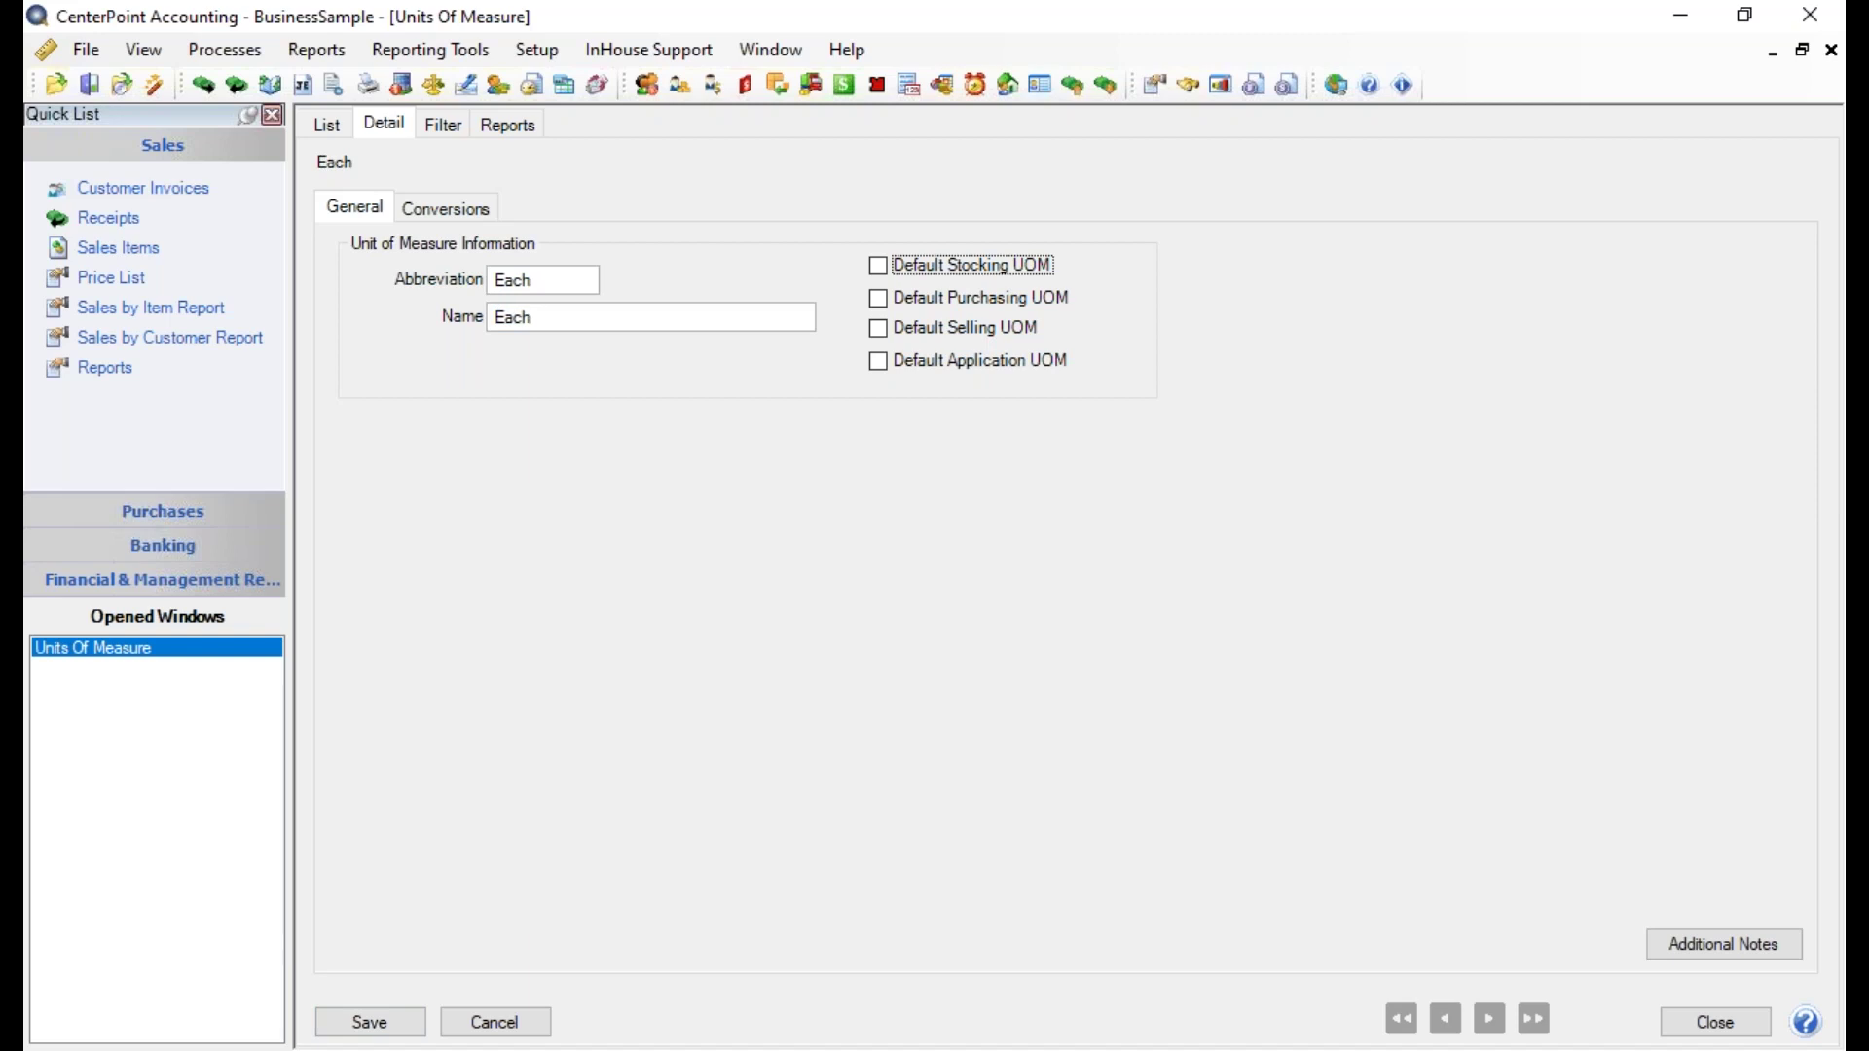
click(360, 1022)
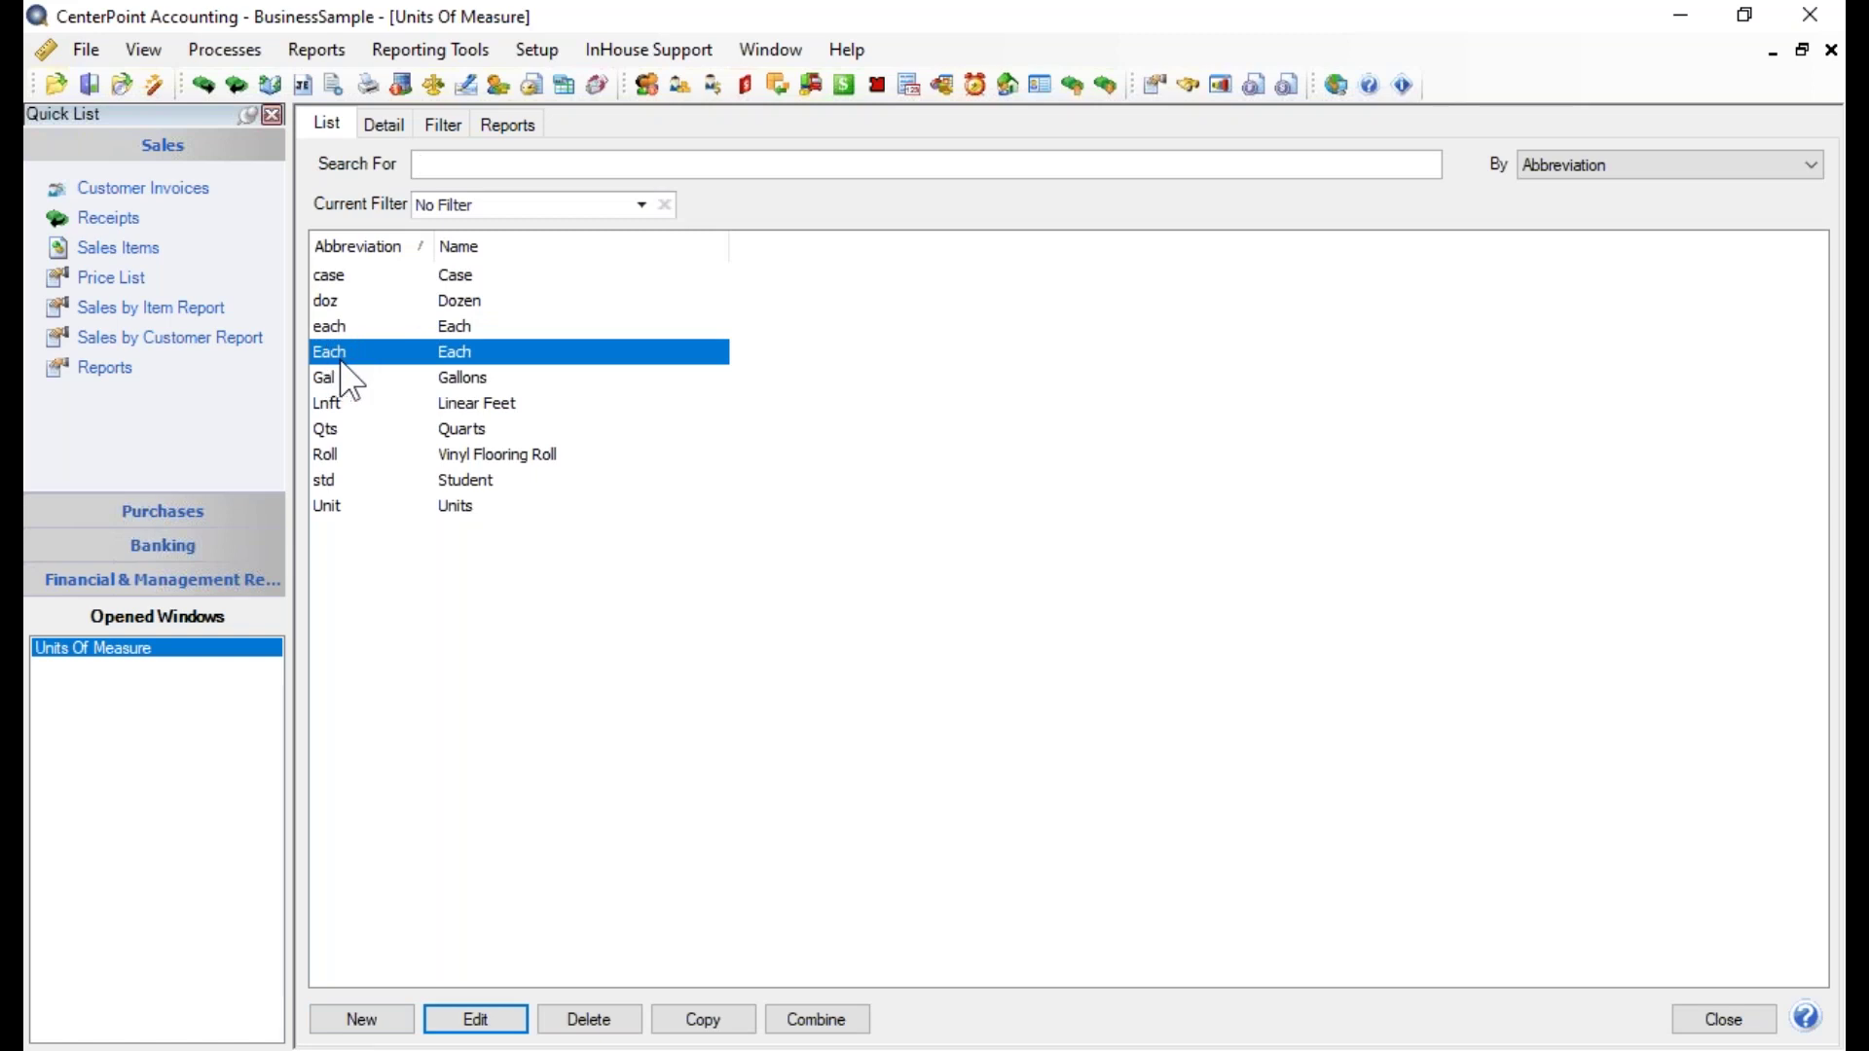
Combine the lowercase each unit of measure into the capitalized Each unit and confirm its removal
click(458, 330)
click(791, 1021)
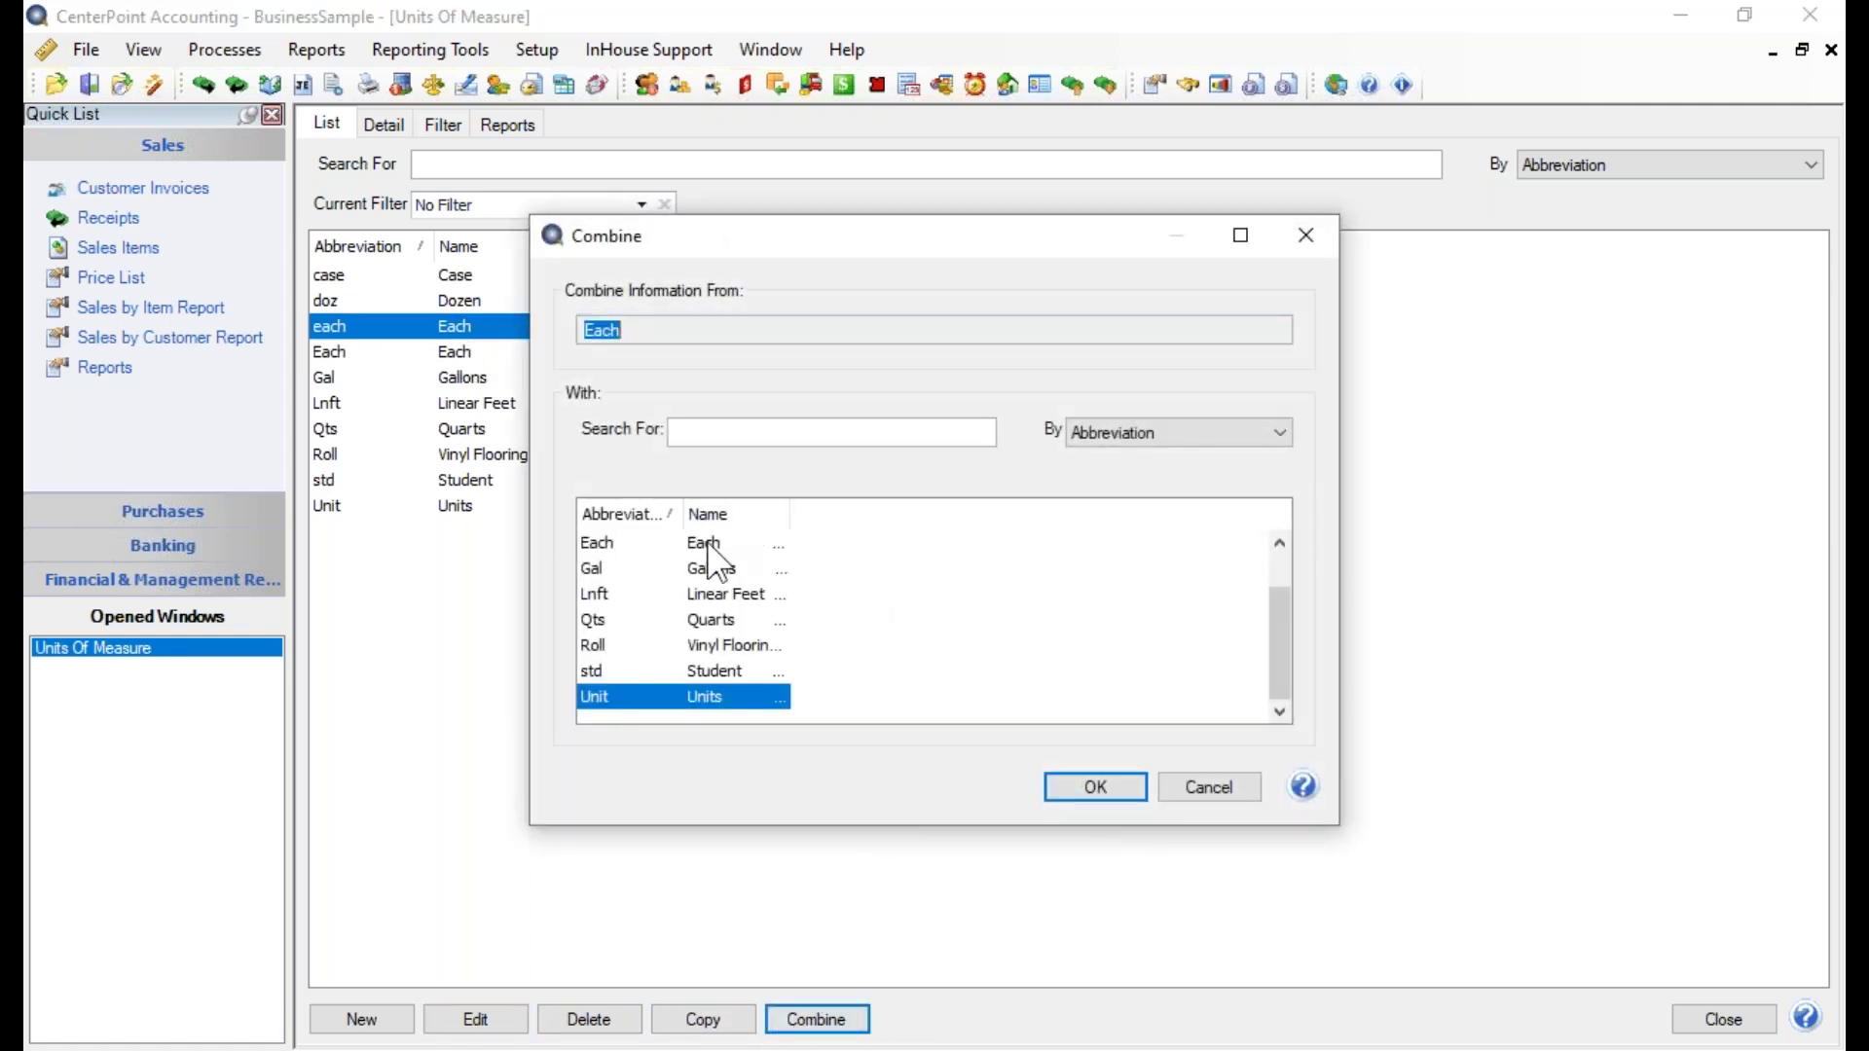
click(708, 543)
click(1123, 786)
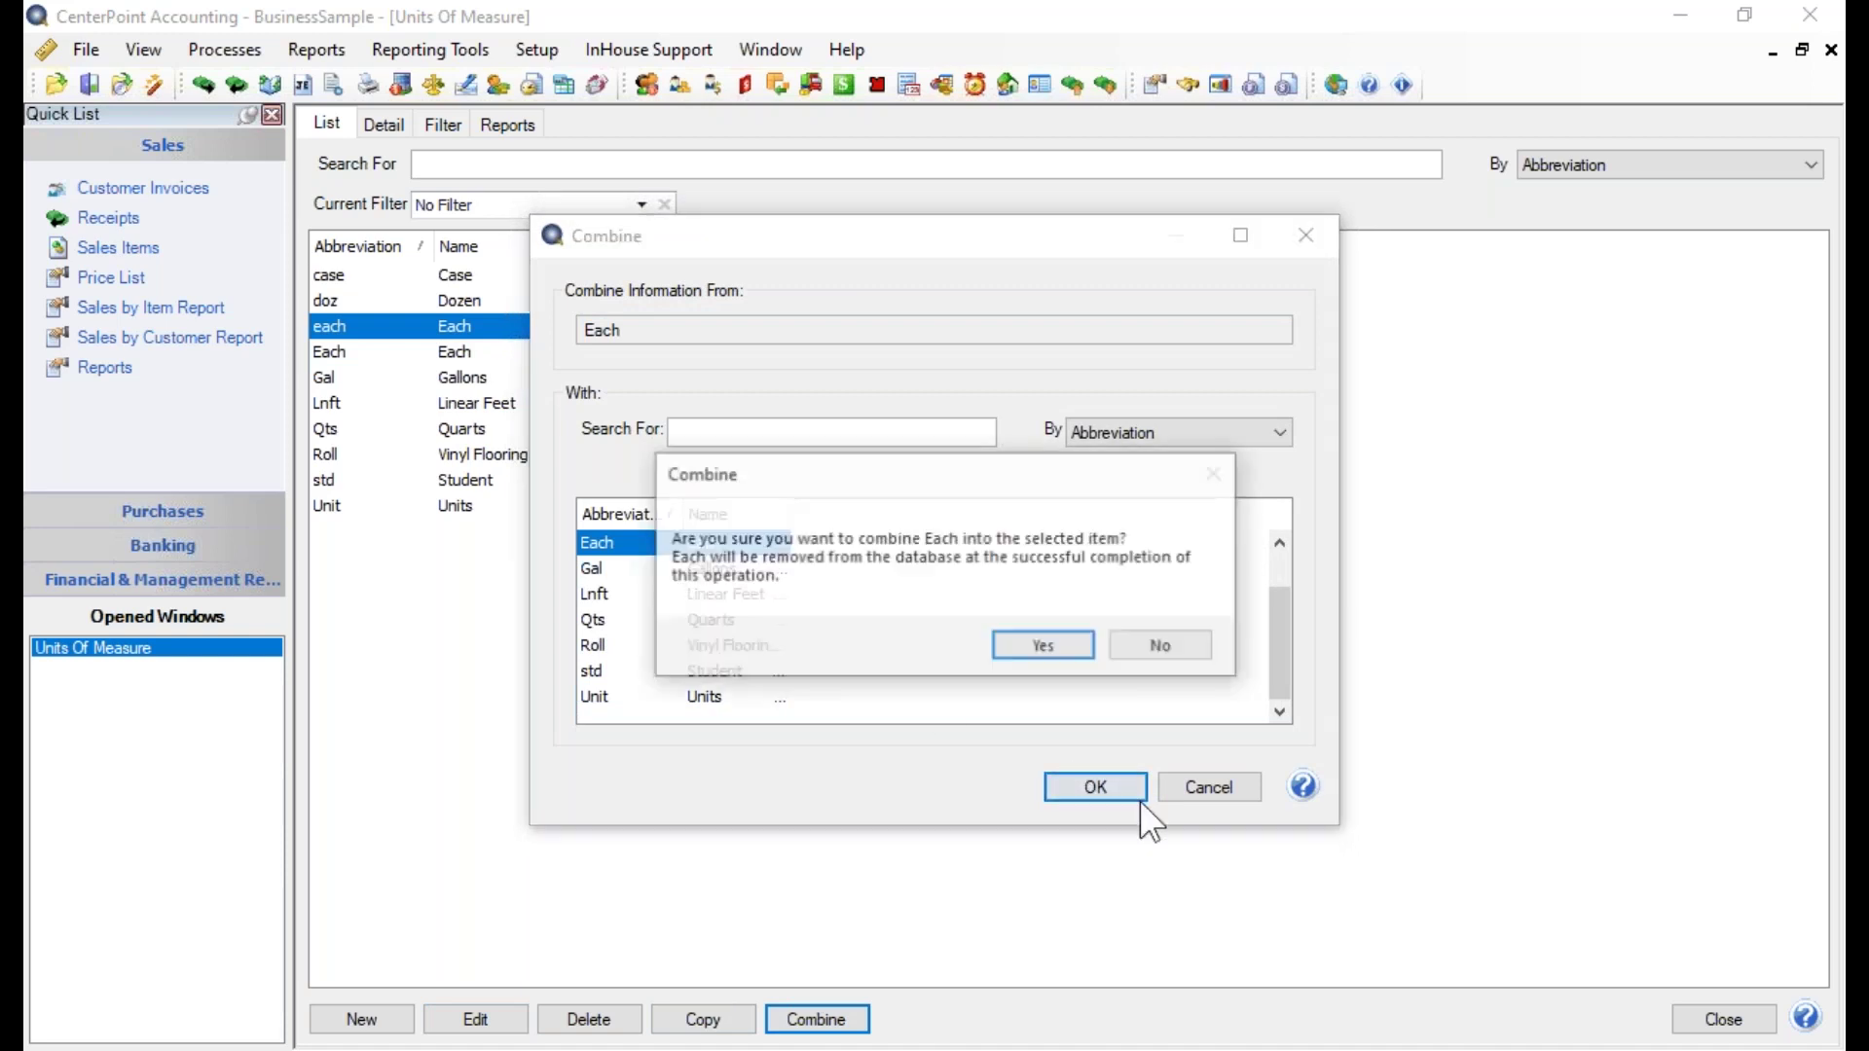
click(1034, 646)
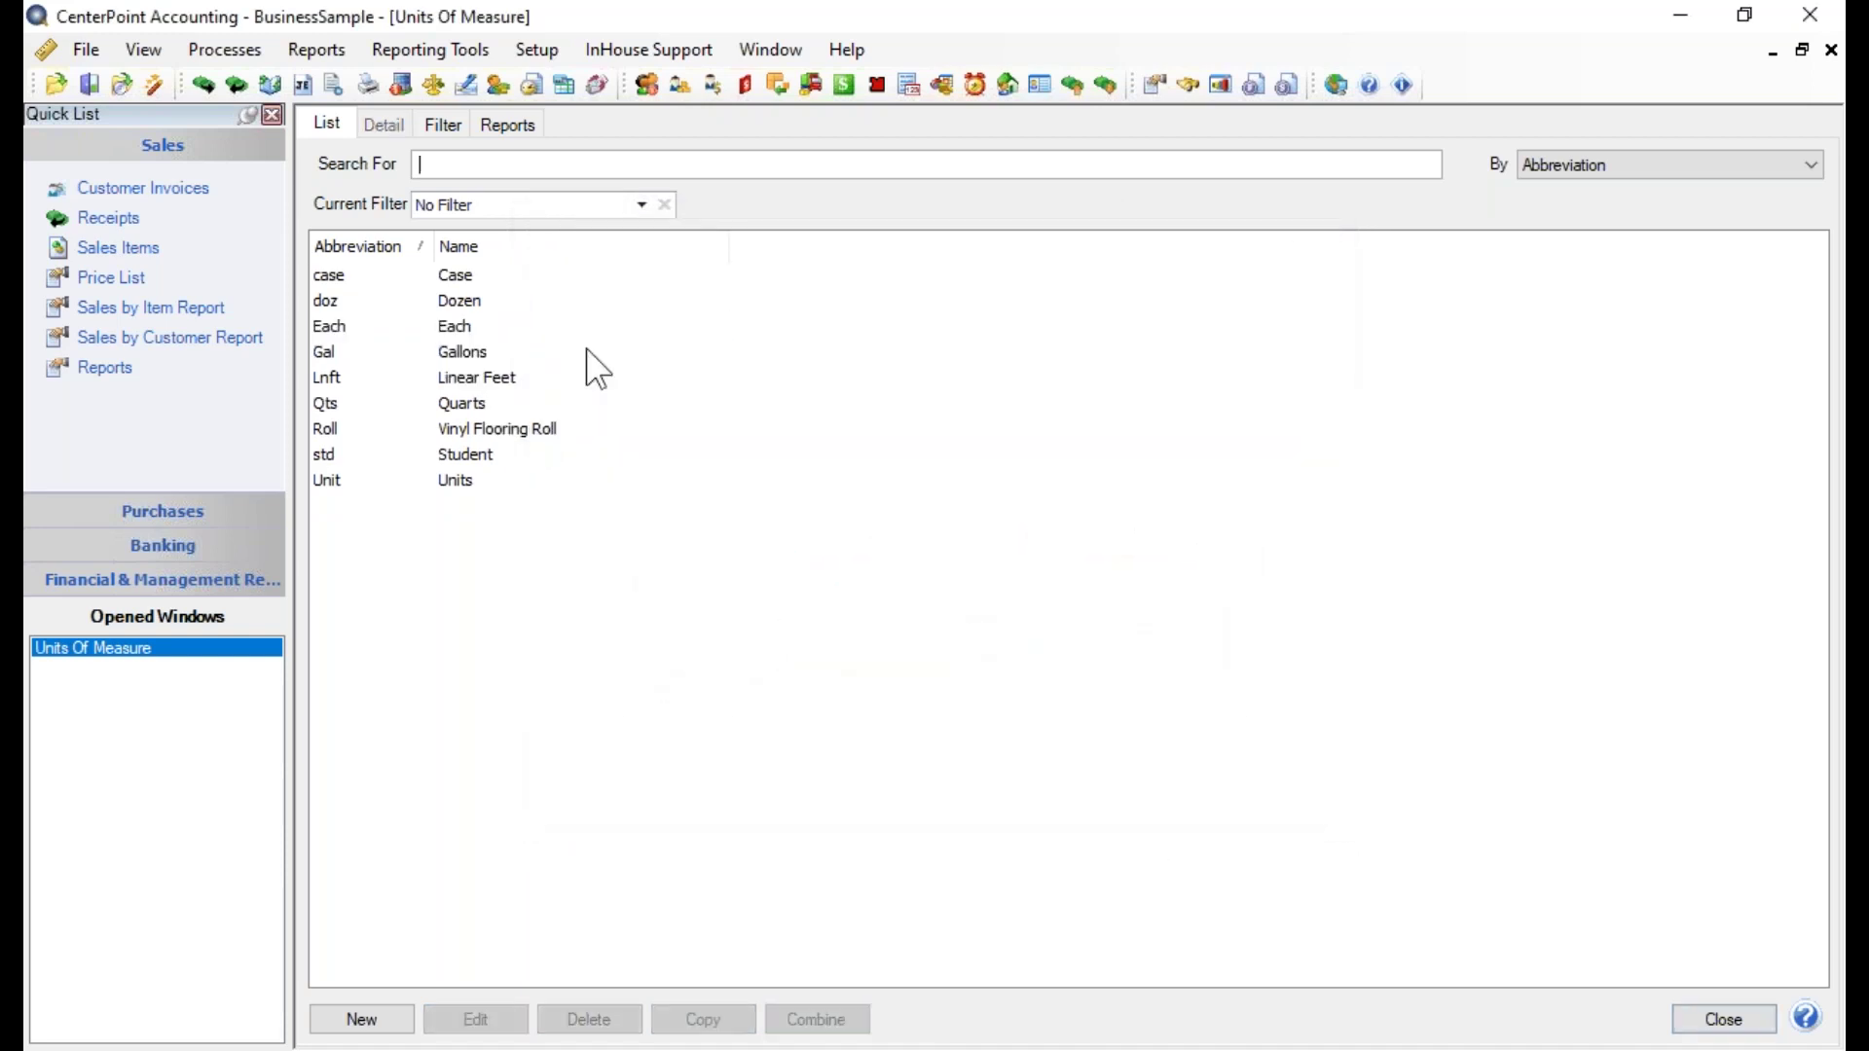
Try to delete the Quarts unit of measure, and close Units Of Measure
click(332, 334)
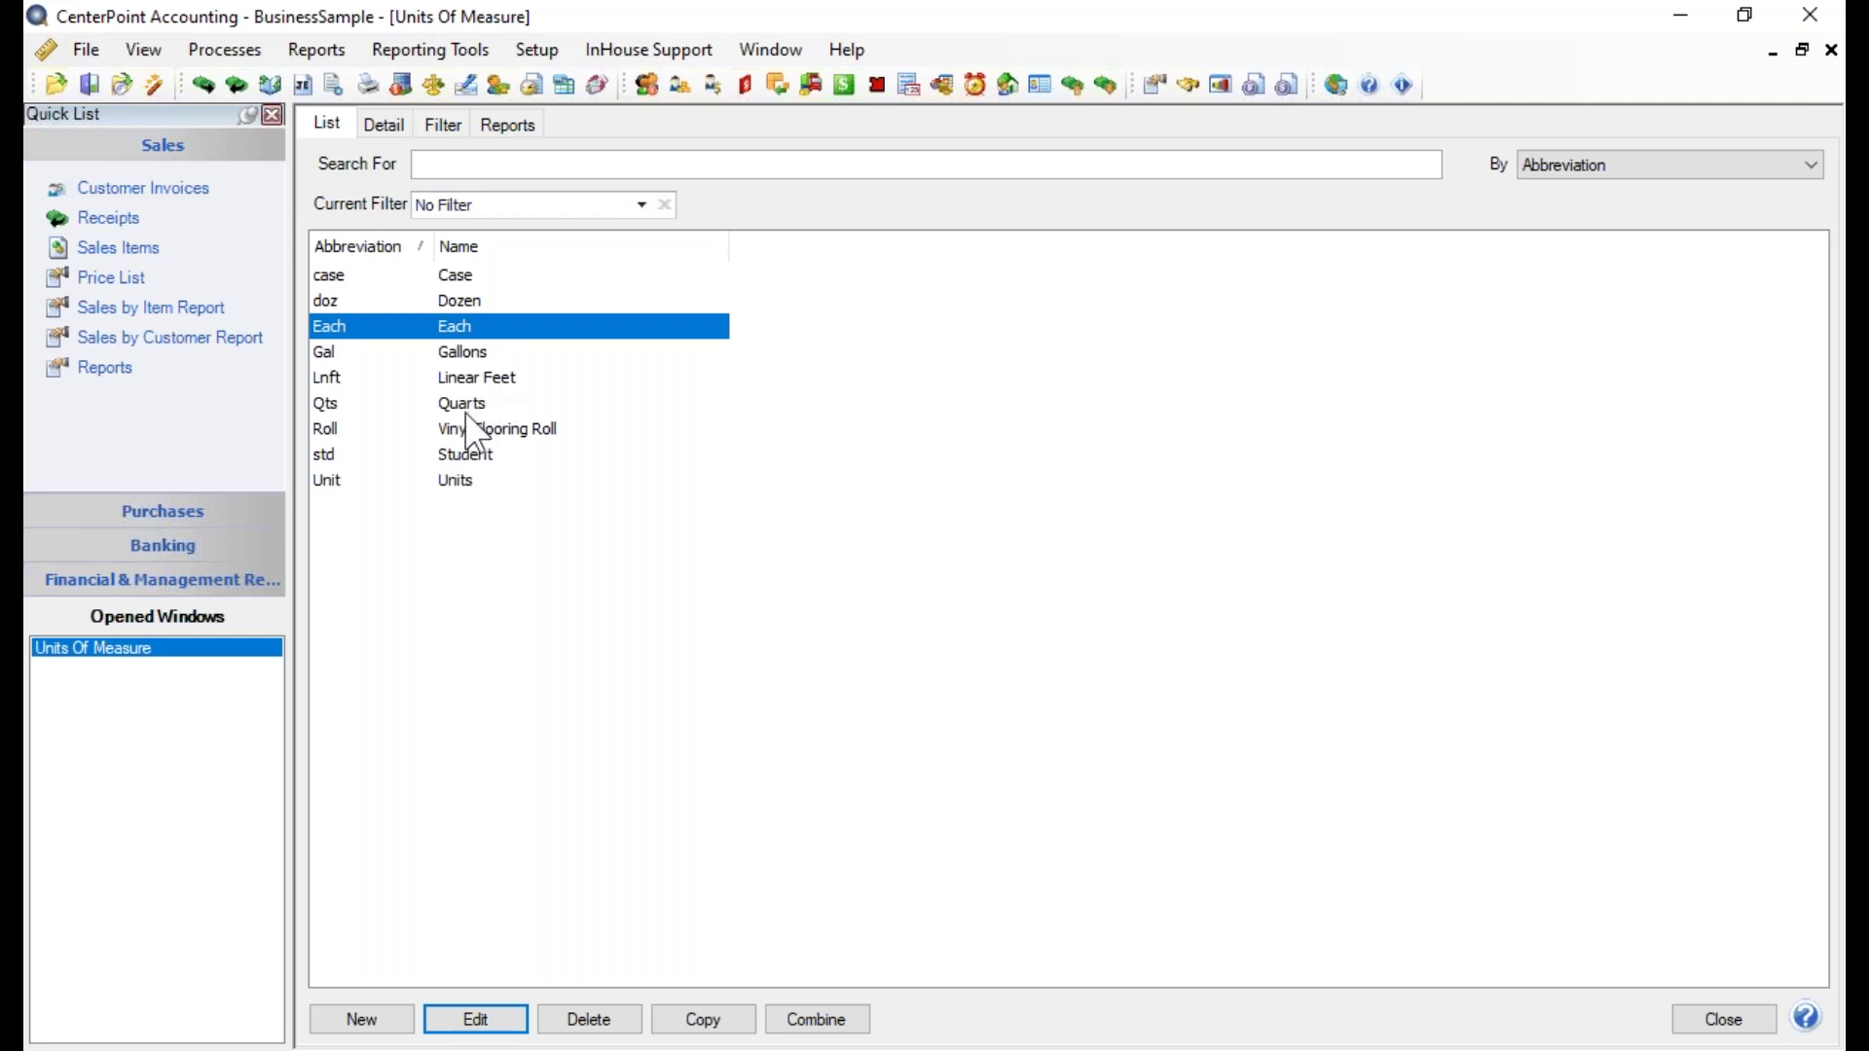
click(586, 1022)
click(920, 644)
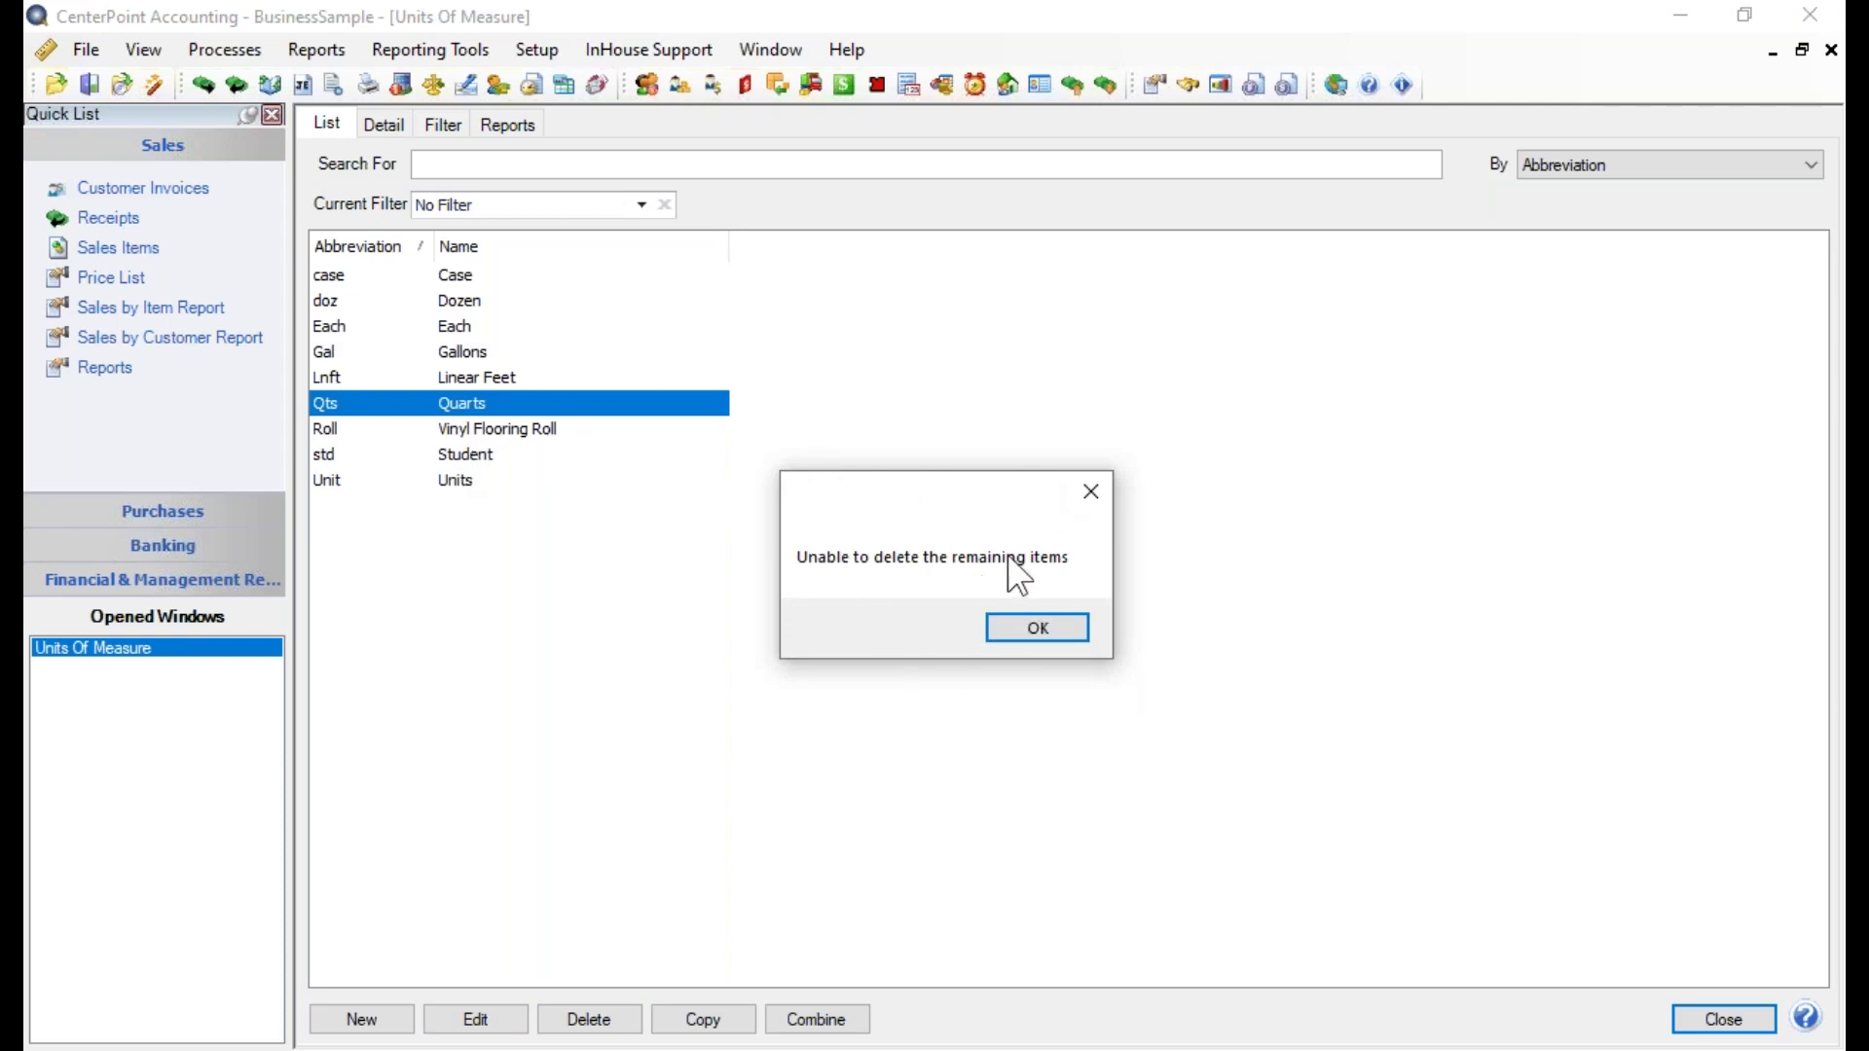
click(1030, 651)
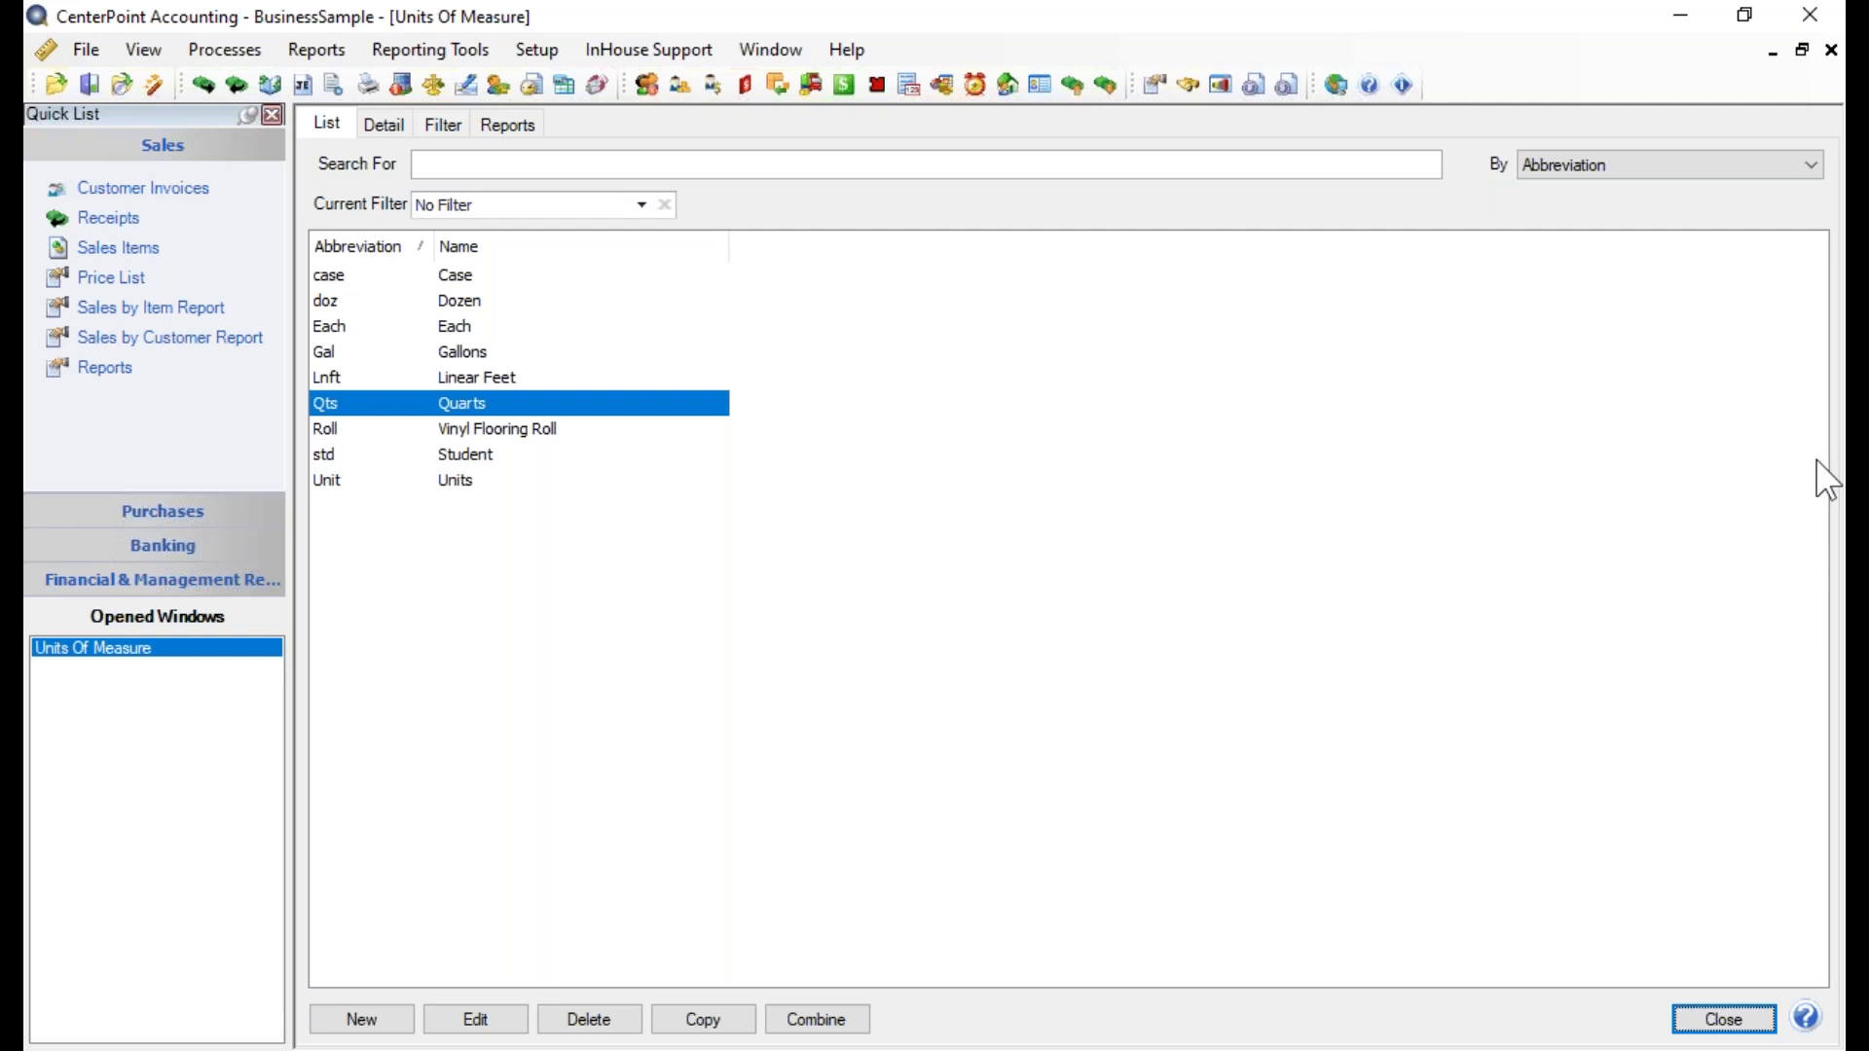
click(1719, 1024)
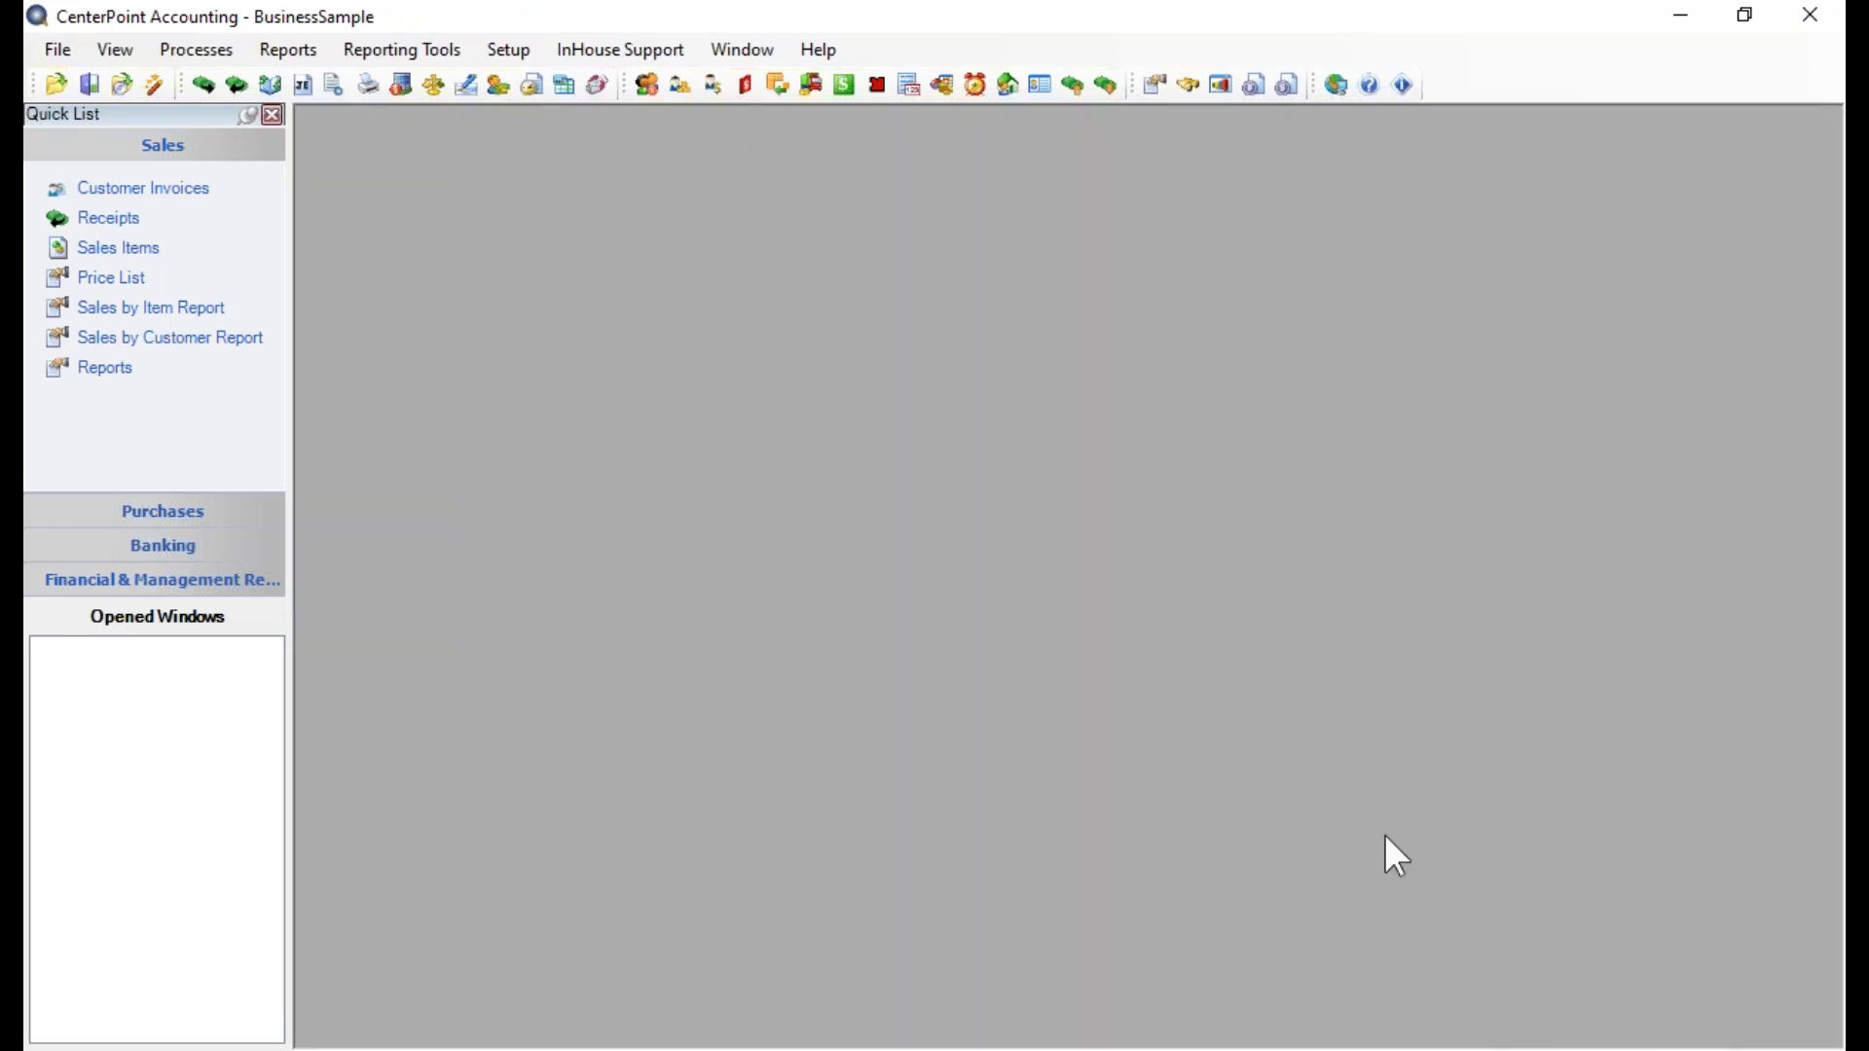